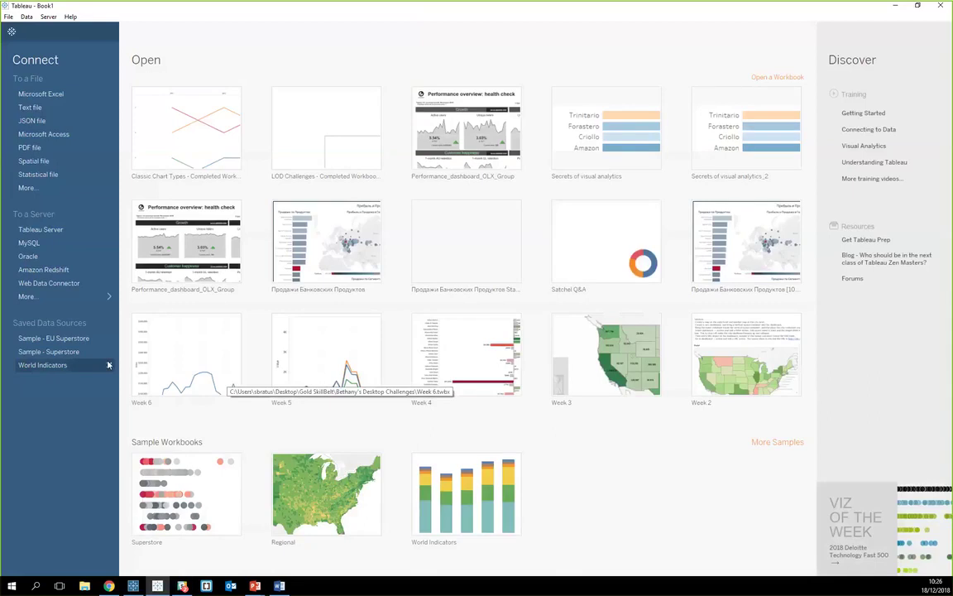
Step: Connect to the saved Sample - Superstore data source
click(109, 298)
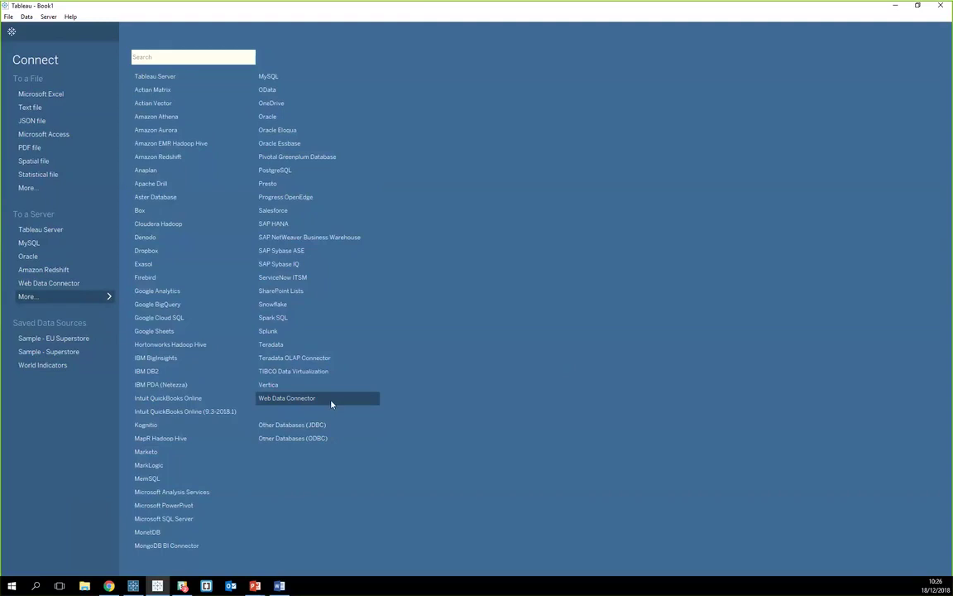
click(55, 354)
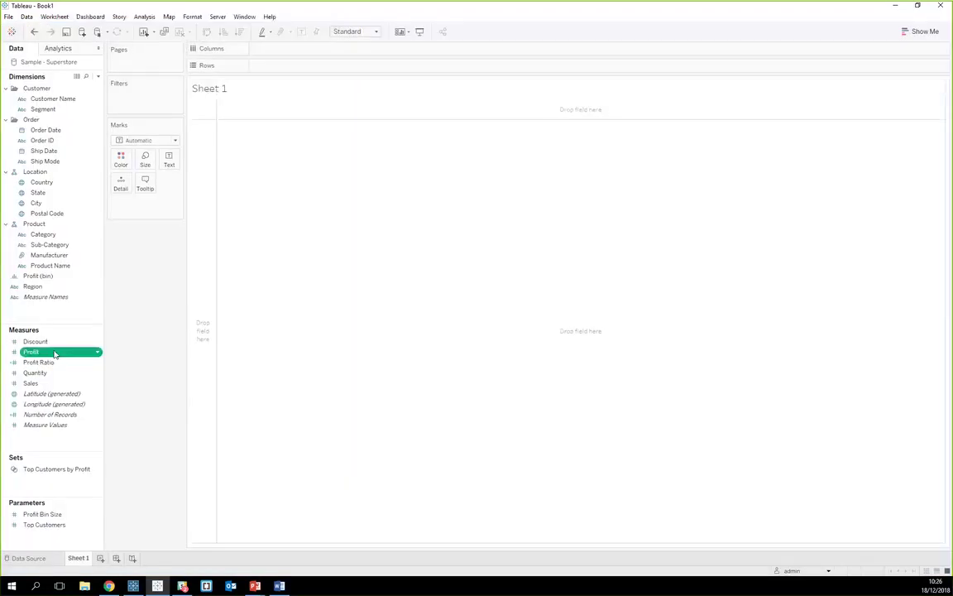
Step: Examine the columns of the Orders table in the Sample - Superstore data source
click(43, 558)
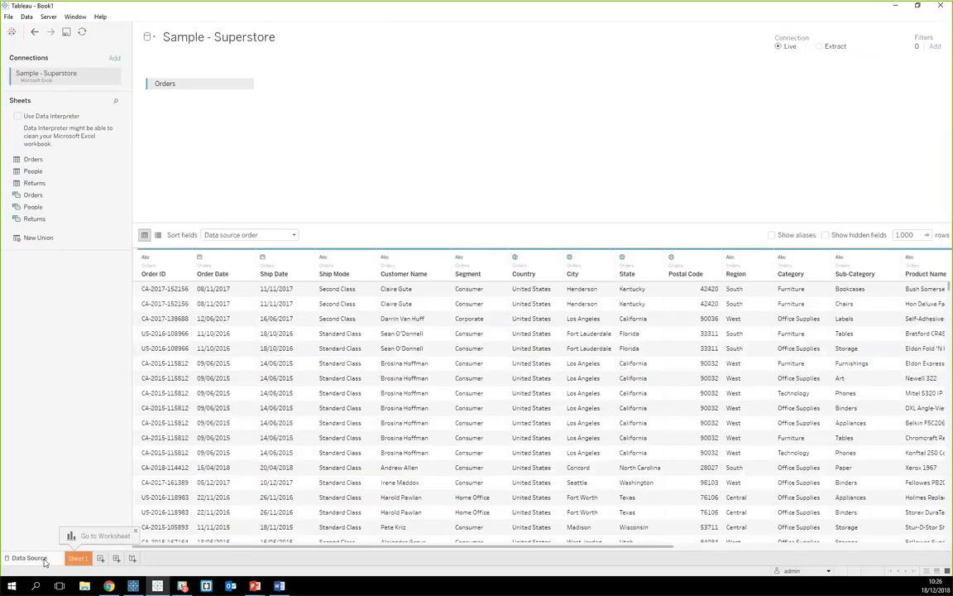
click(137, 534)
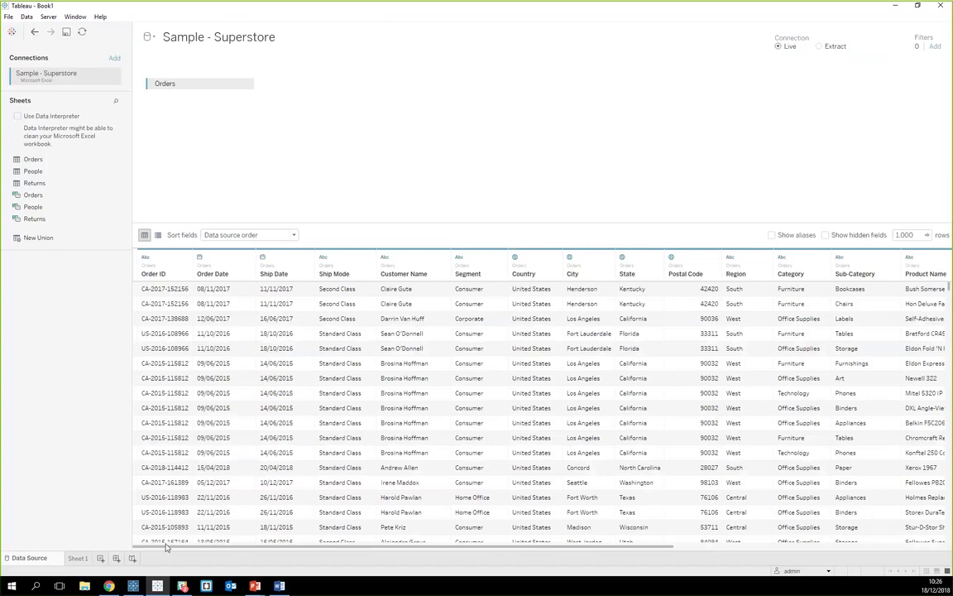
drag(173, 549, 446, 549)
scroll(445, 515, left, 10)
Step: On Sheet 1, build a vertical bar chart with Sub-Category as columns and the sum of Sales as rows
click(78, 559)
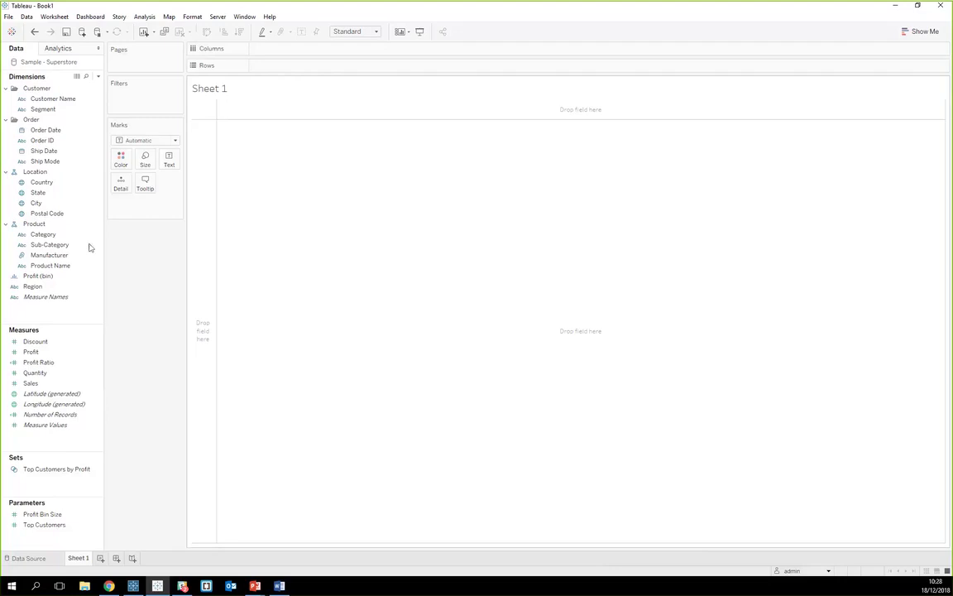
drag(66, 245, 307, 51)
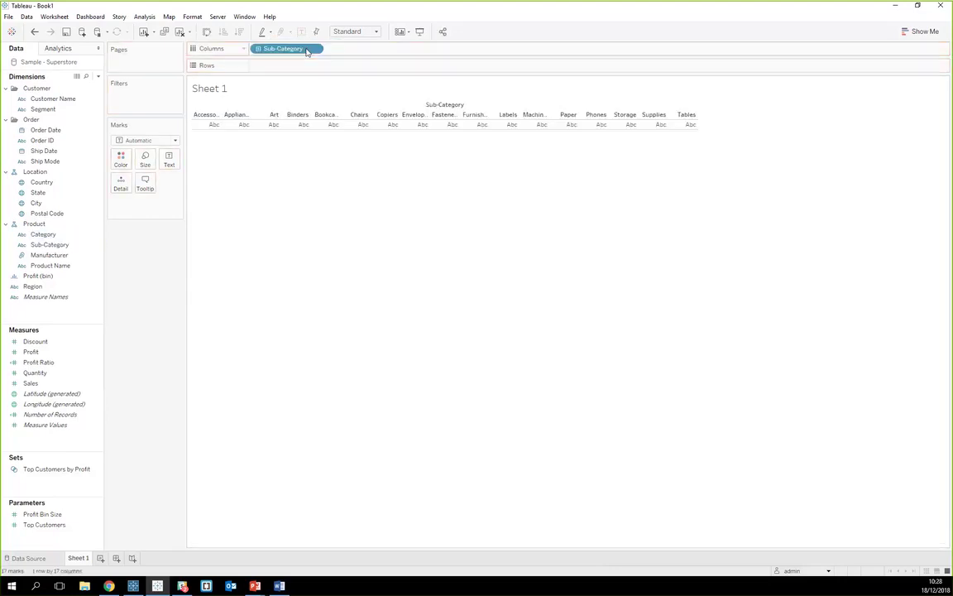
click(95, 353)
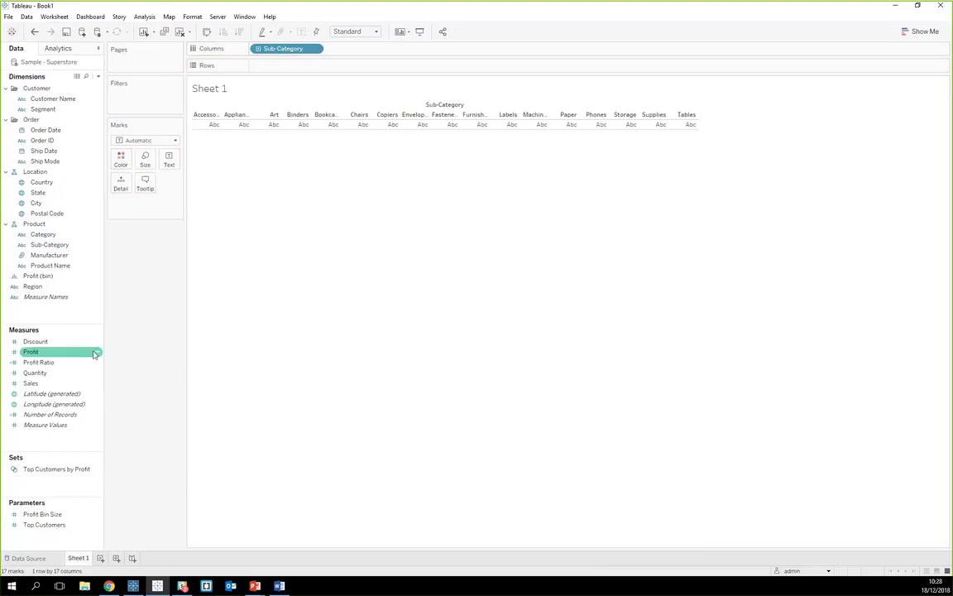
click(46, 384)
drag(45, 384, 297, 70)
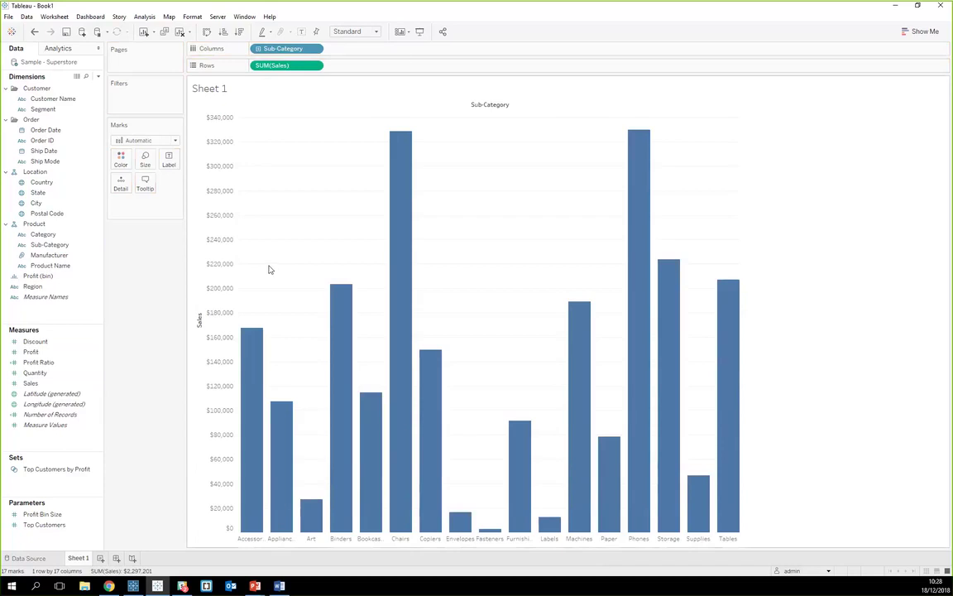
Step: Fit the bar chart to the entire view and sort the sub-categories by Sales in descending order
click(377, 31)
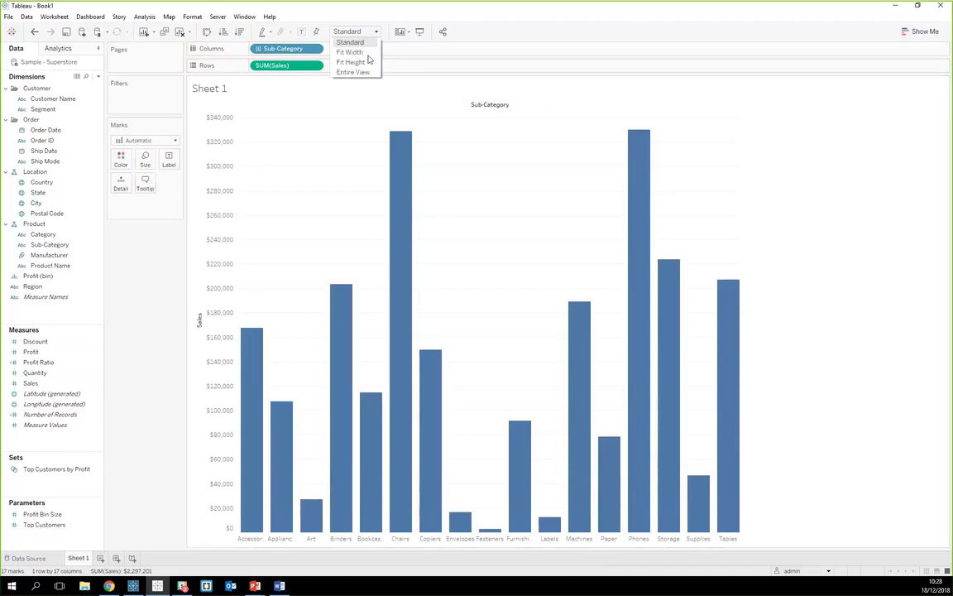
click(364, 72)
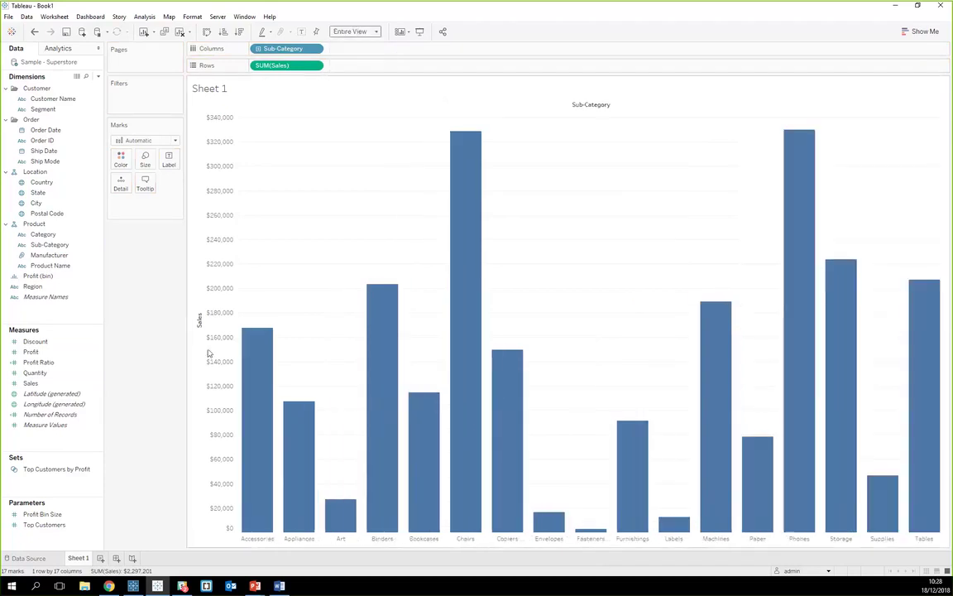
click(199, 312)
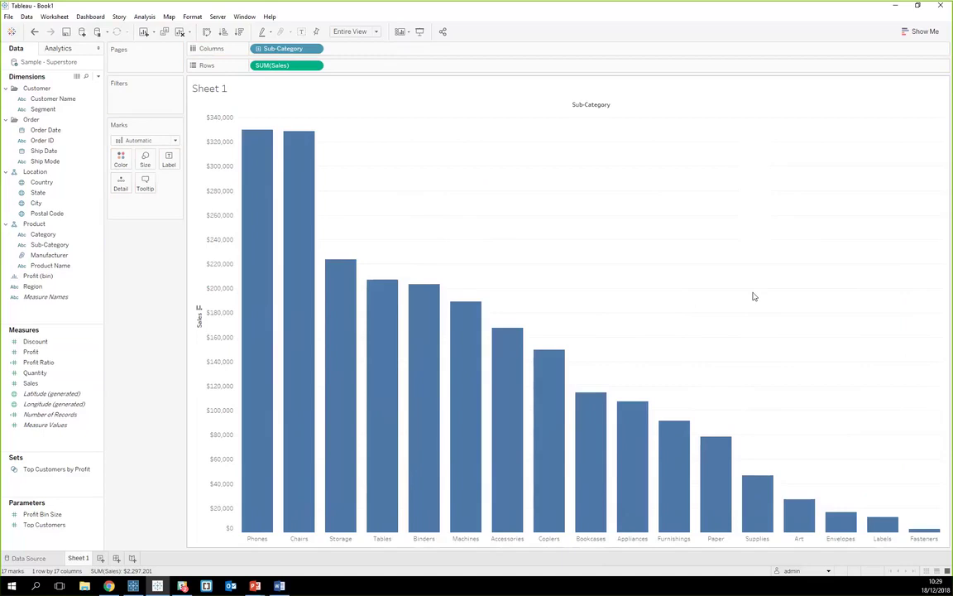
mouse_move(305, 408)
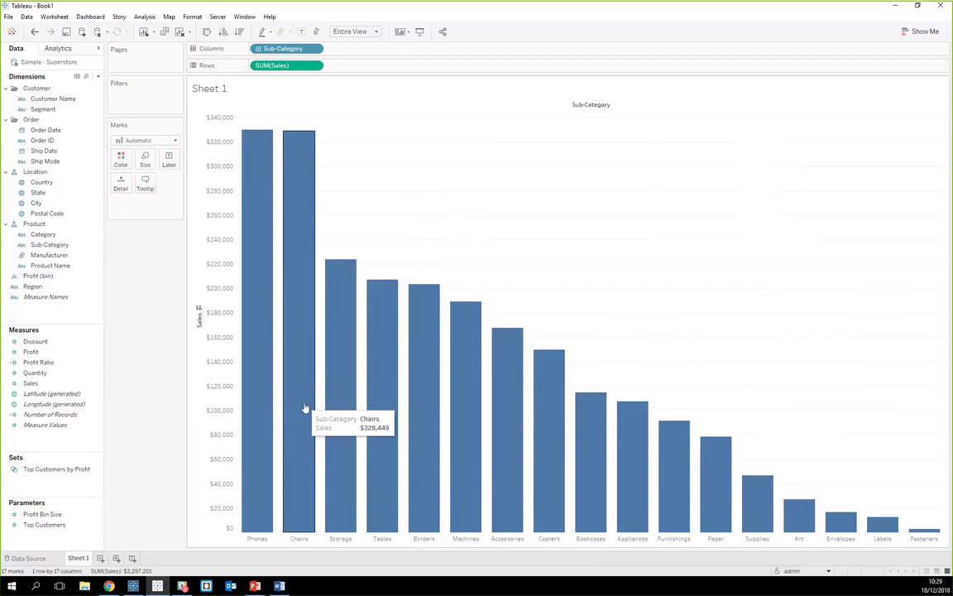
Step: Colour the bars by Profit to inspect the Tables bar, and remove Profit from the colour encoding again
click(35, 353)
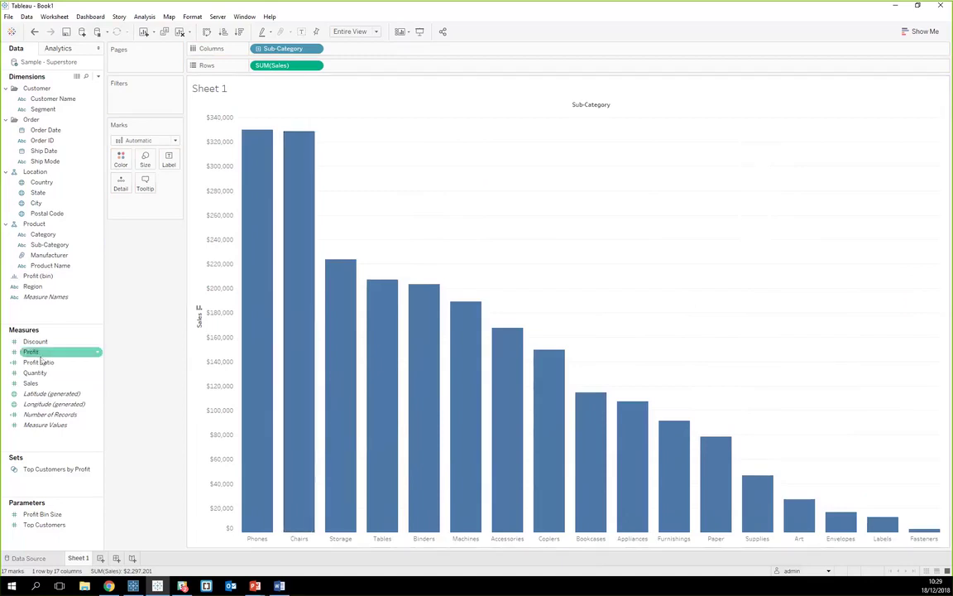
drag(39, 356, 121, 159)
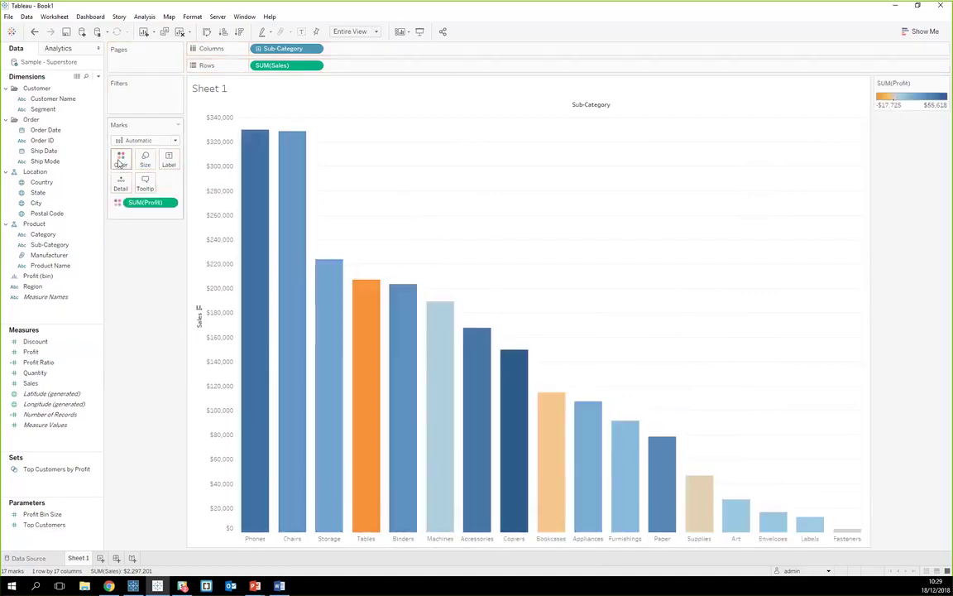
mouse_move(372, 308)
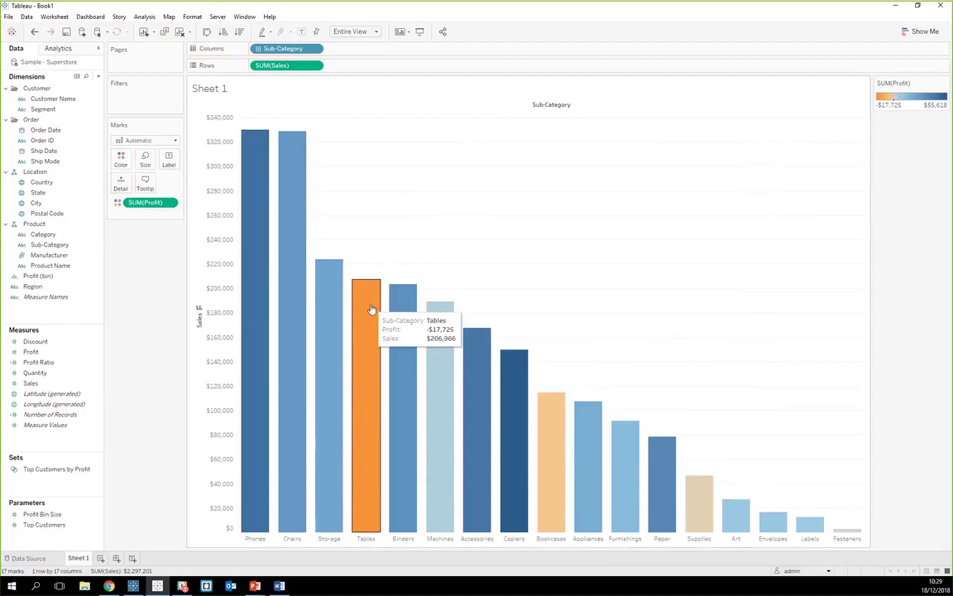
right_click(145, 203)
drag(145, 203, 142, 303)
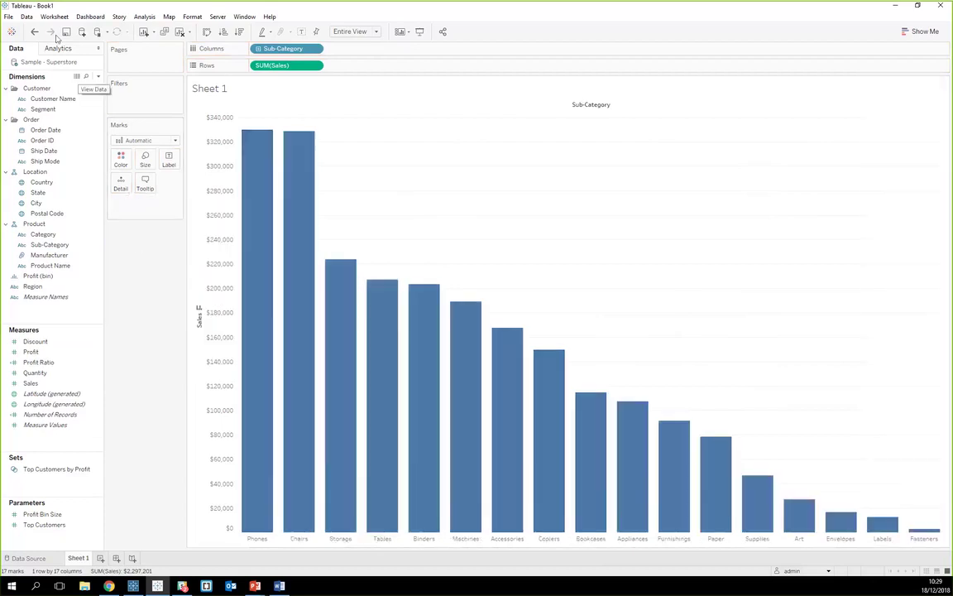
Step: Add an average line for Sales across the whole bar chart
click(56, 48)
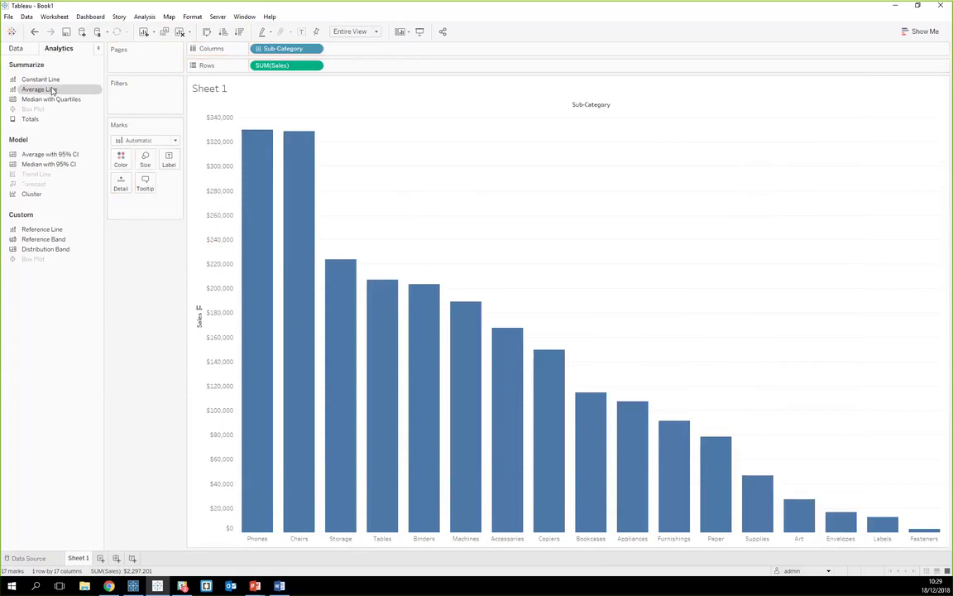
drag(52, 90, 278, 120)
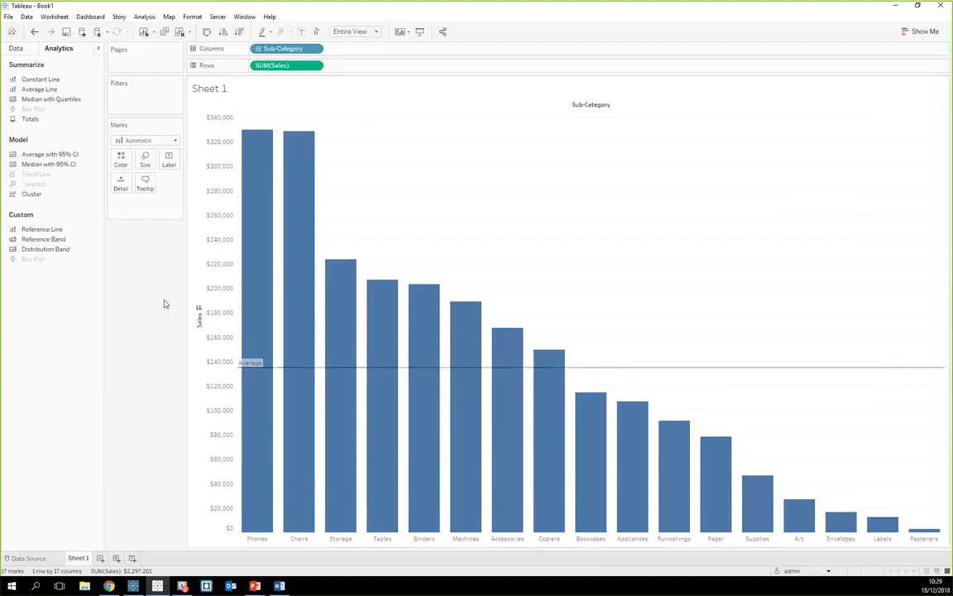
Step: Create a new calculated field and name it "Sub-categories above avg"
click(15, 48)
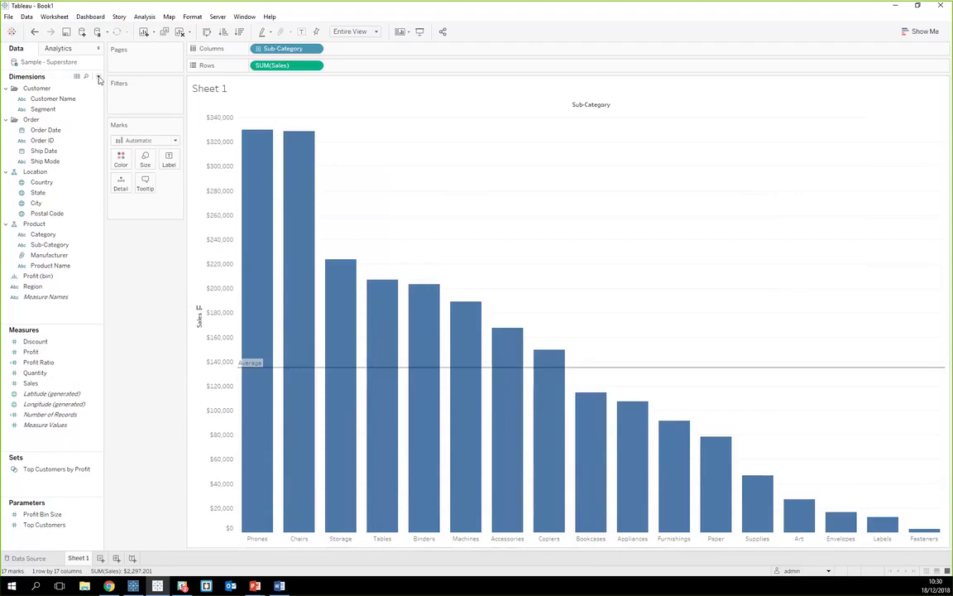
click(97, 76)
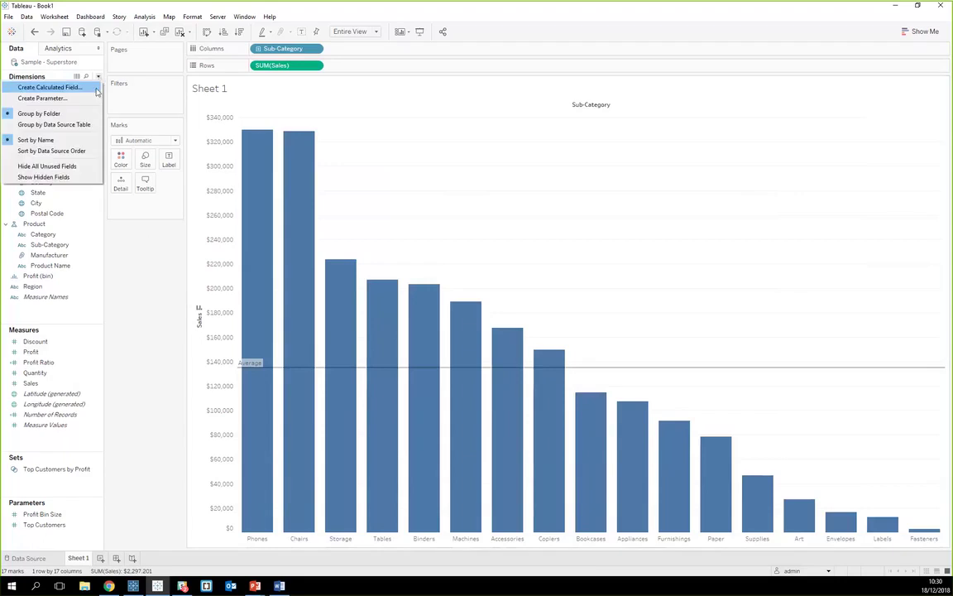
click(96, 88)
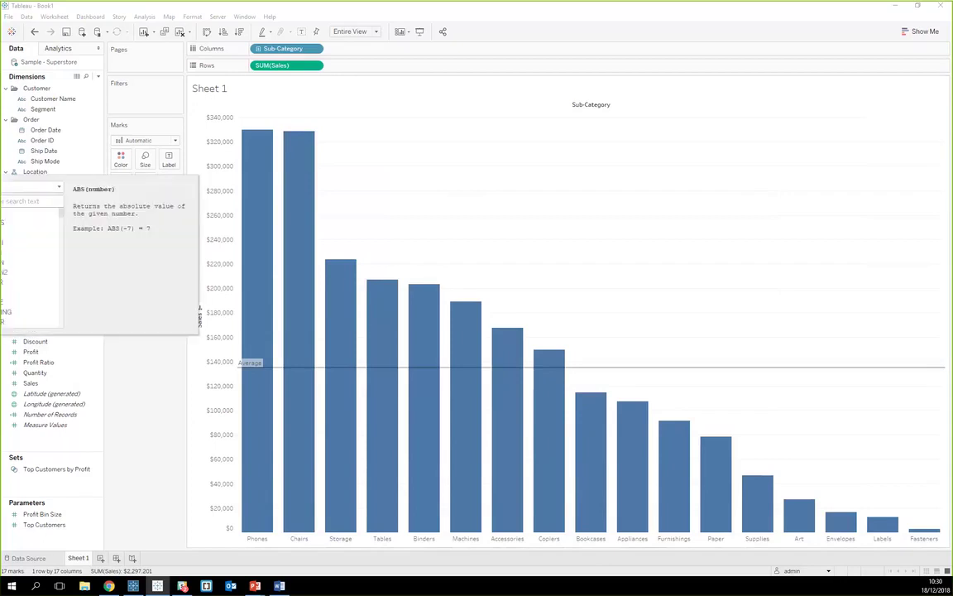
drag(138, 227, 397, 228)
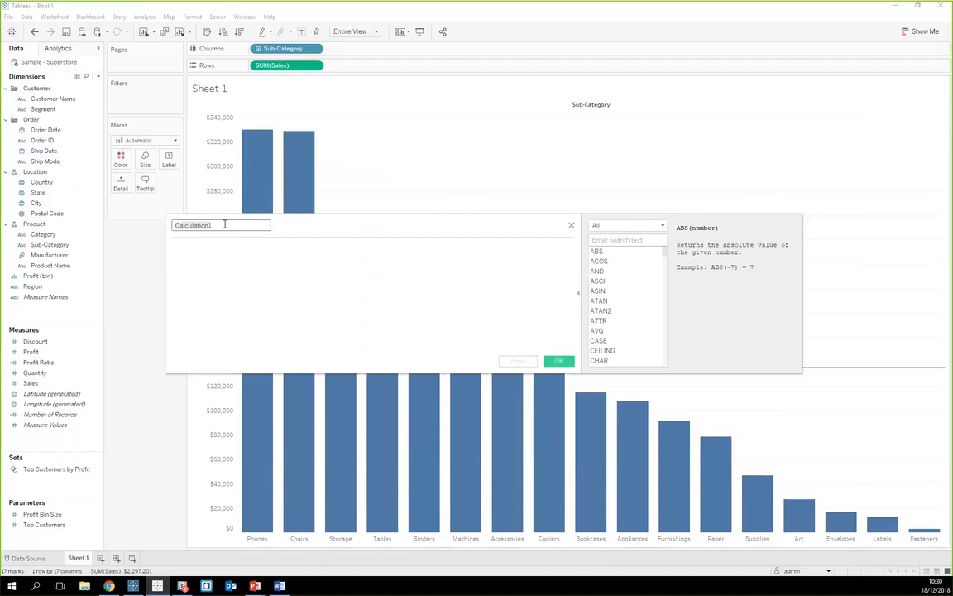
text(Sub-categories above avg)
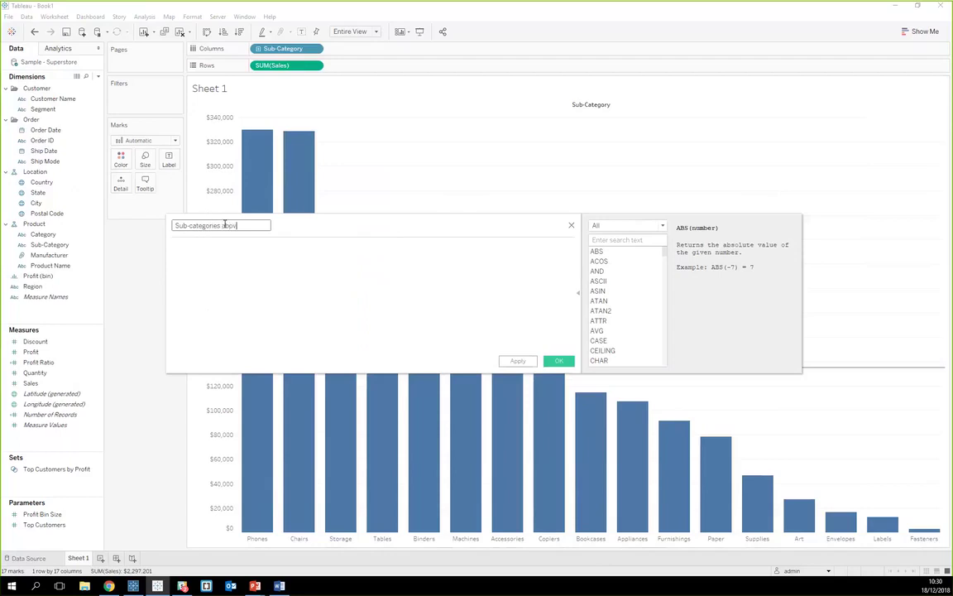
Step: Enter the formula { FIXED [Sub-Category] : SUM([Sales])} in the calculated field and enlarge the formula text
click(213, 258)
text({ FIX)
key(Return)
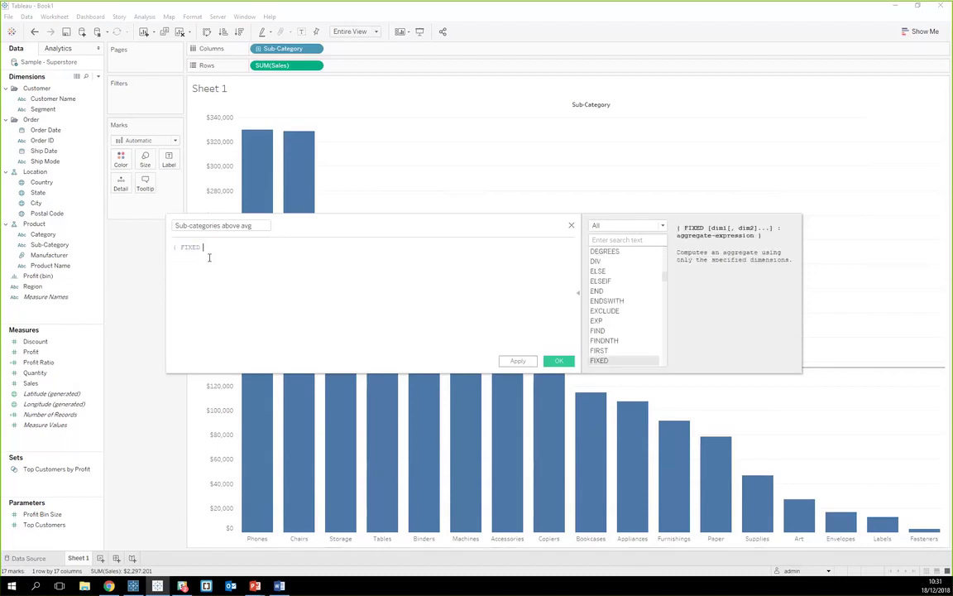
text(sub)
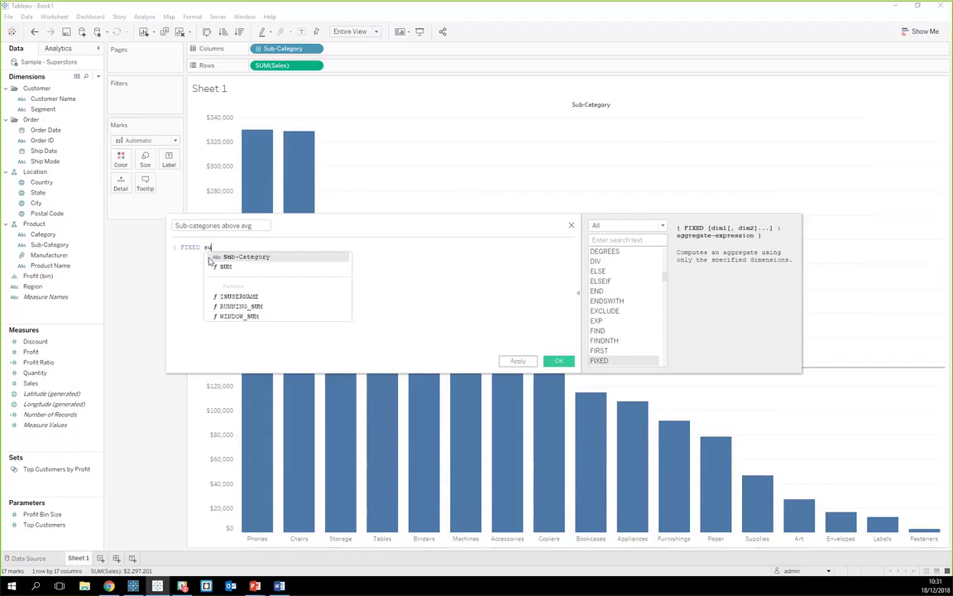
click(248, 257)
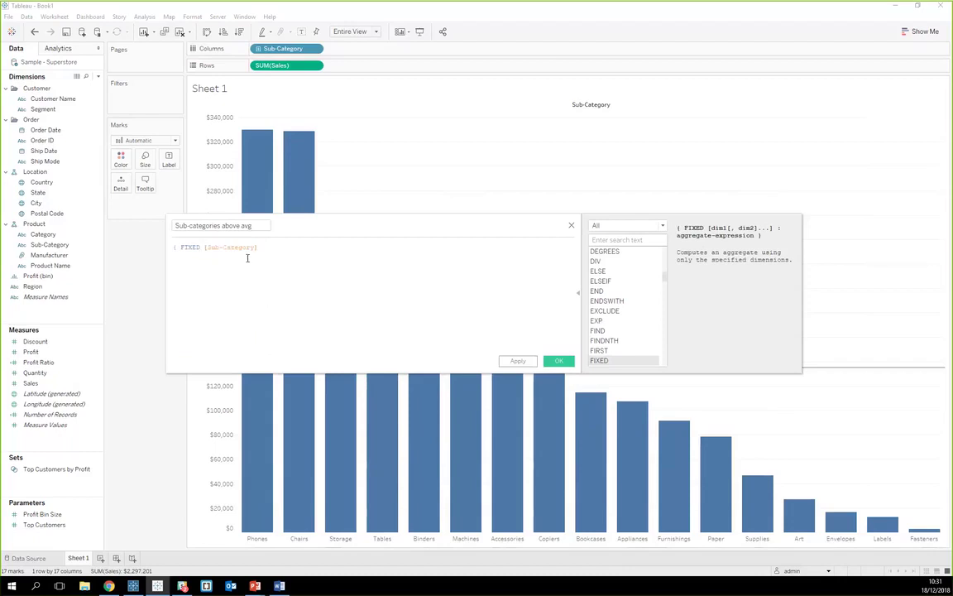
text(: sum)
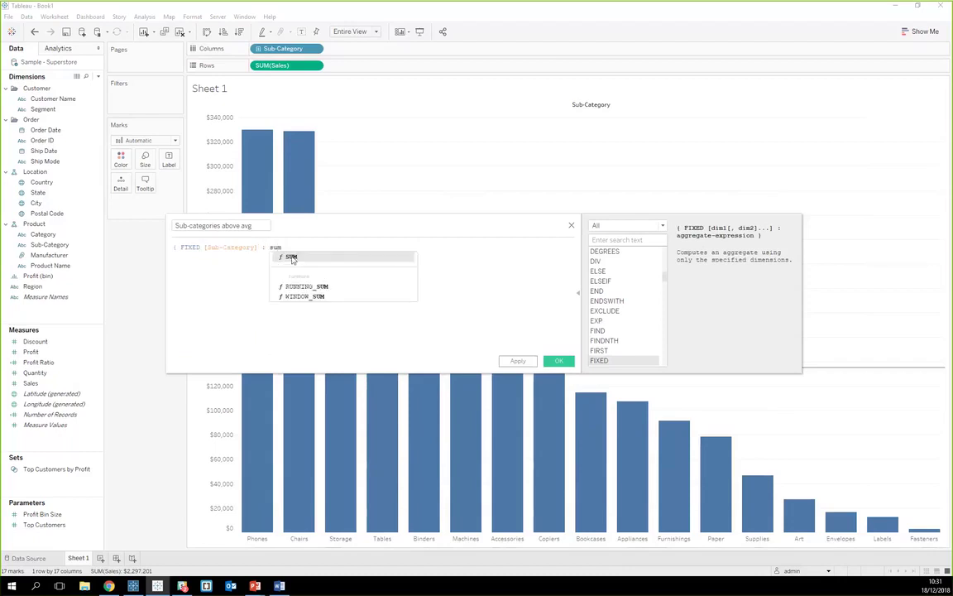
click(292, 258)
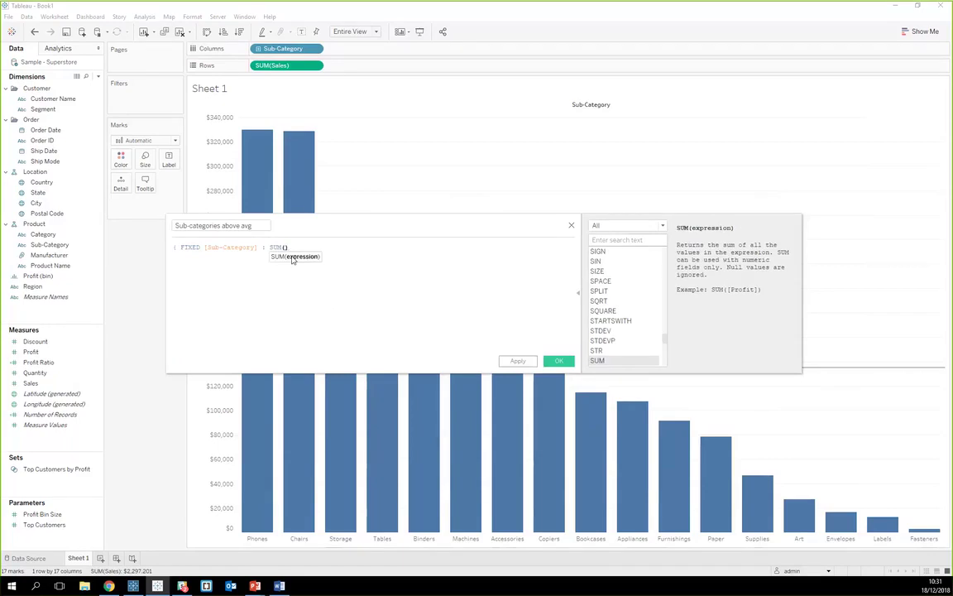
text(sal)
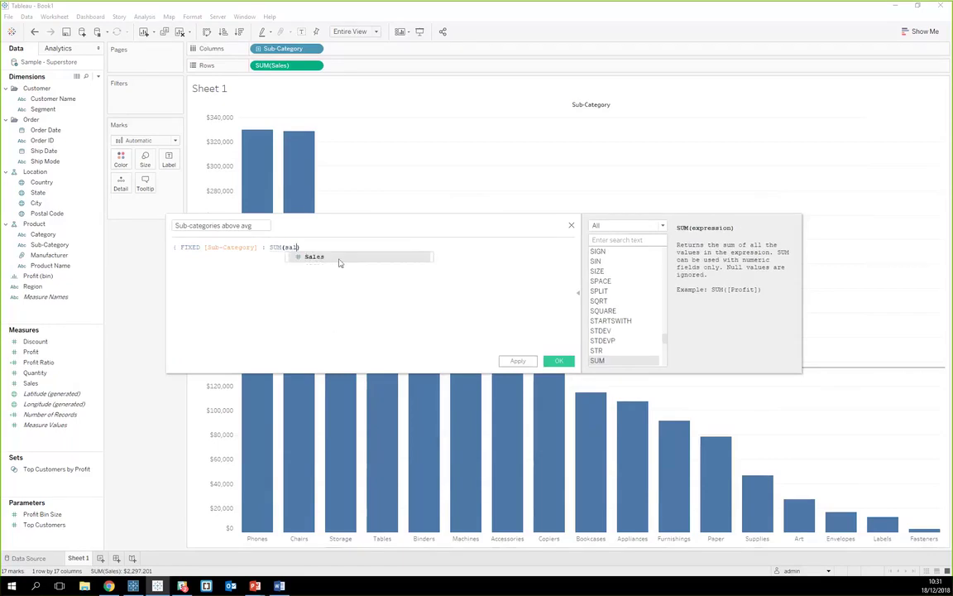
click(337, 257)
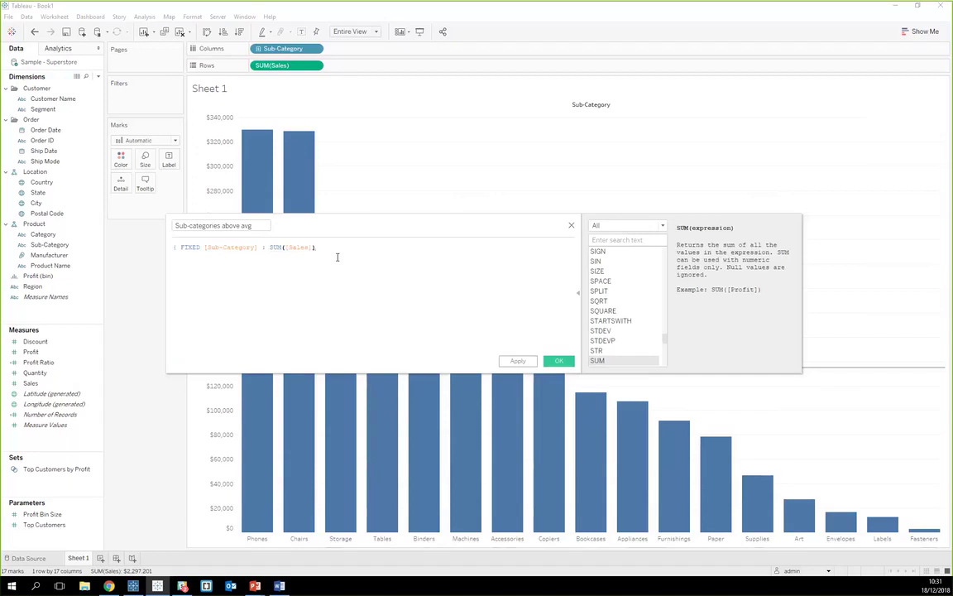
text(})
ctrl+scroll(327, 289, up, 3)
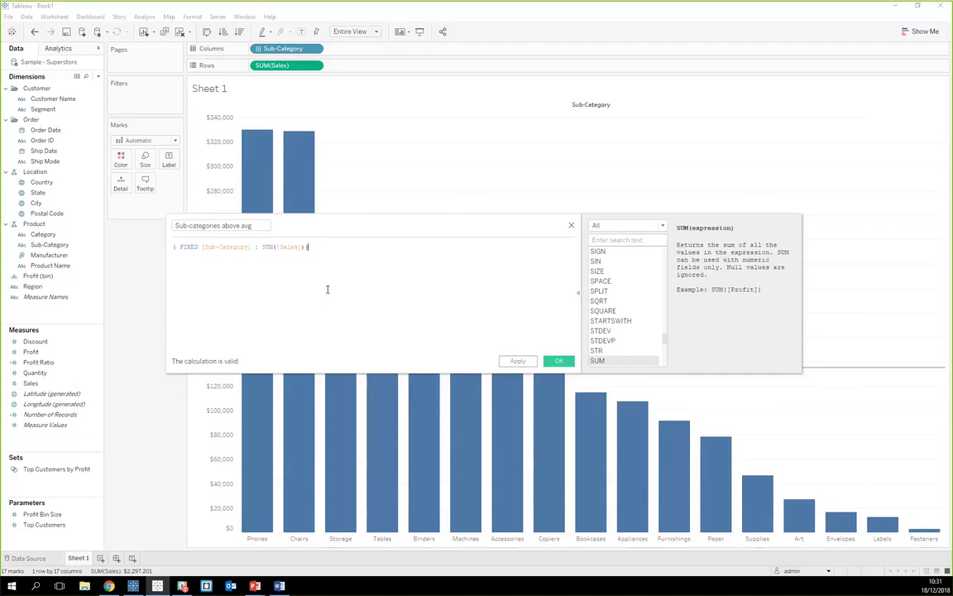
ctrl+scroll(327, 289, up, 1)
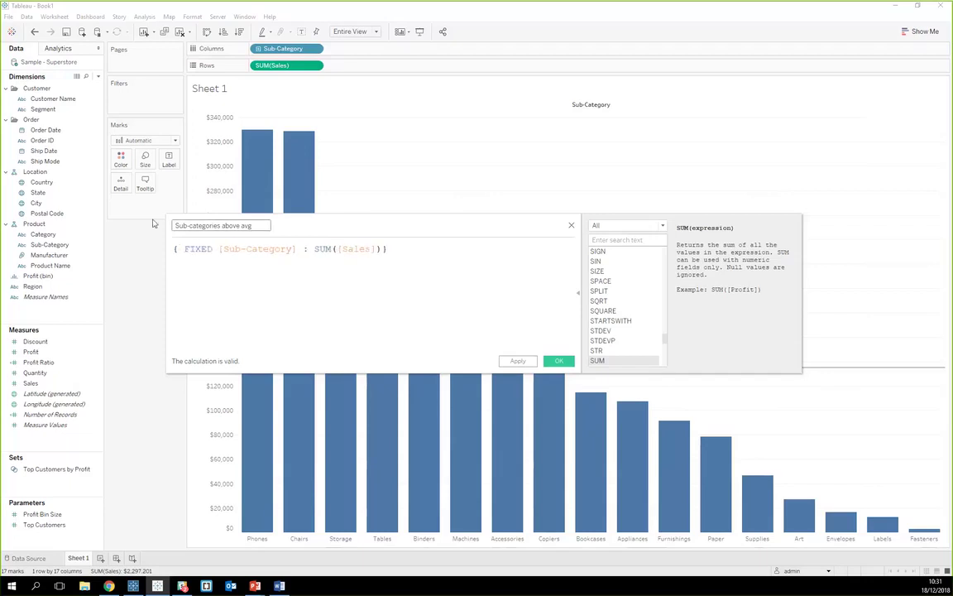
Step: Extend the calculated field's formula on a second line with a greater-than comparison to an outer average, > { FIXED : AVG()
click(194, 249)
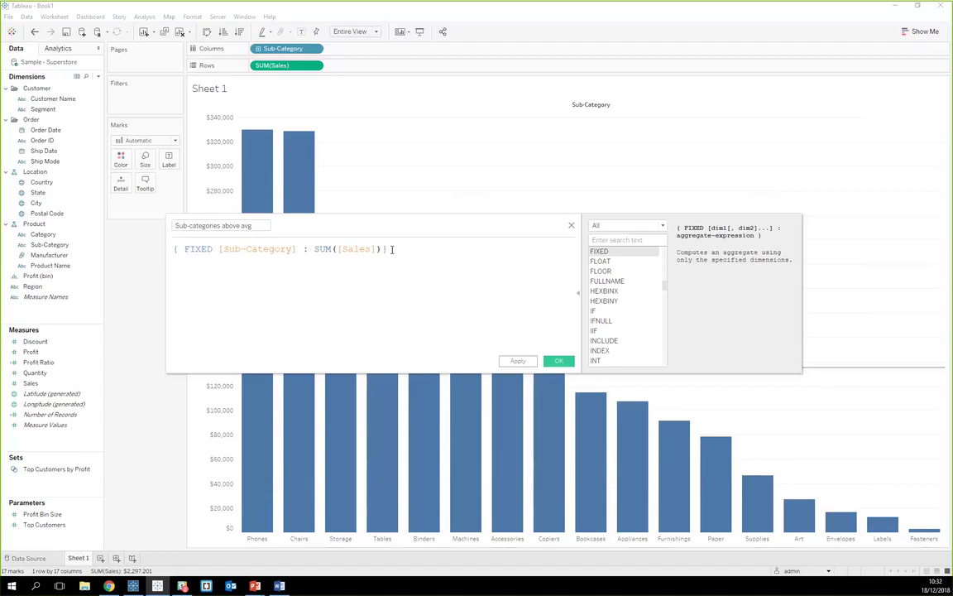
key(Return)
text(>)
text(fix)
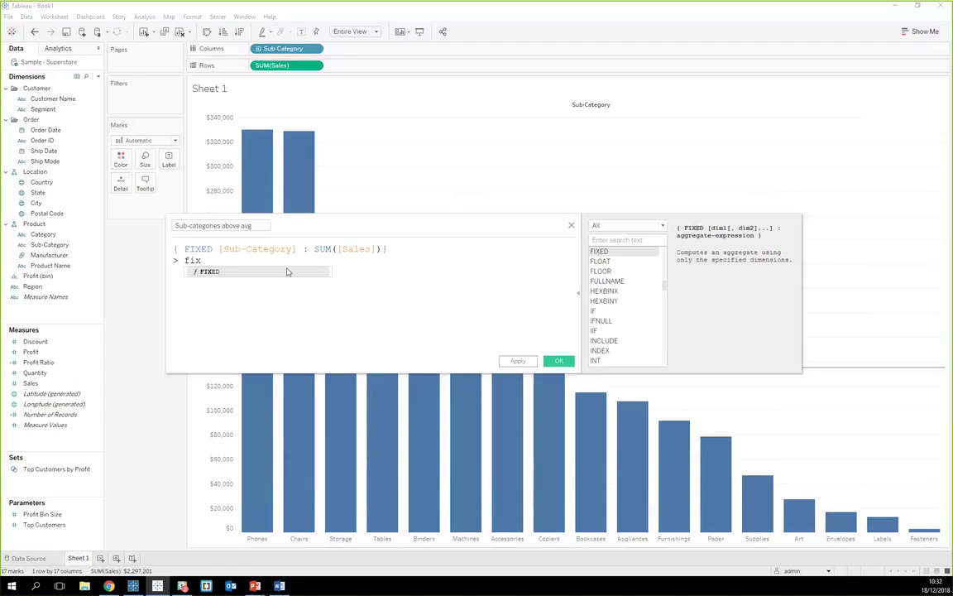
click(287, 272)
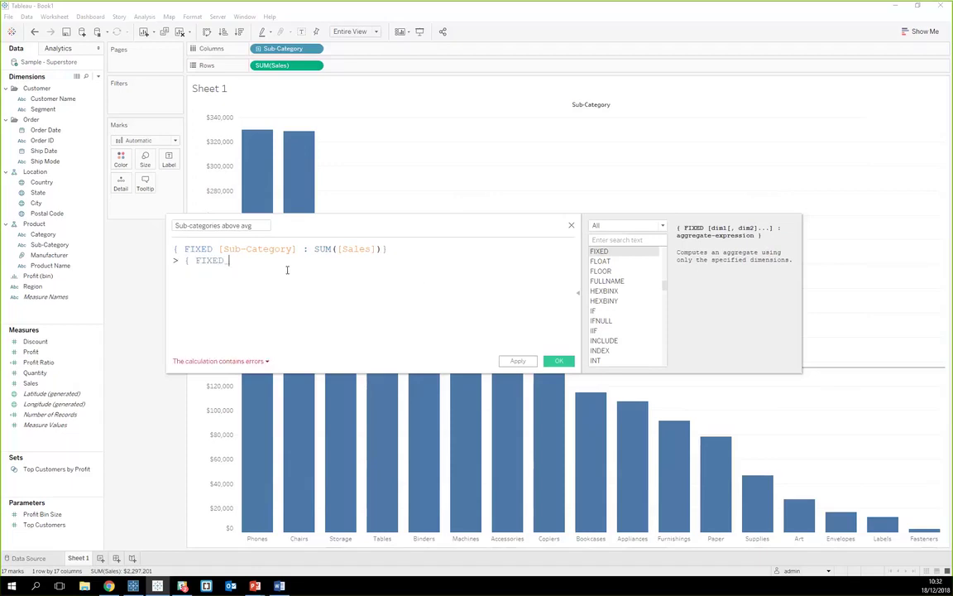
text(: avg)
click(282, 273)
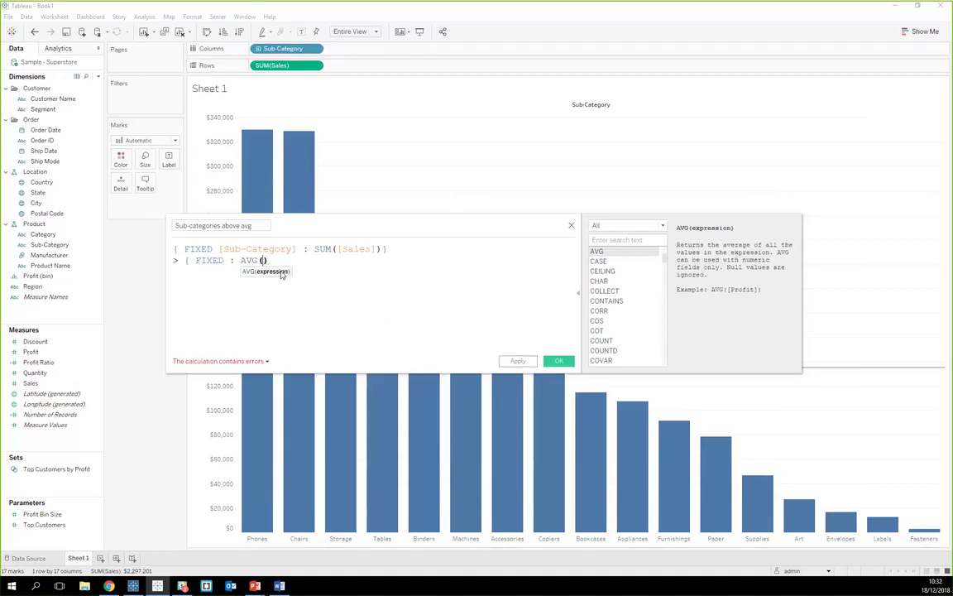
Step: Nest { FIXED [Sub-Category]: SUM([Sales])} inside the AVG function, close the outer FIXED expression and save the calculated field
text(fix)
click(284, 272)
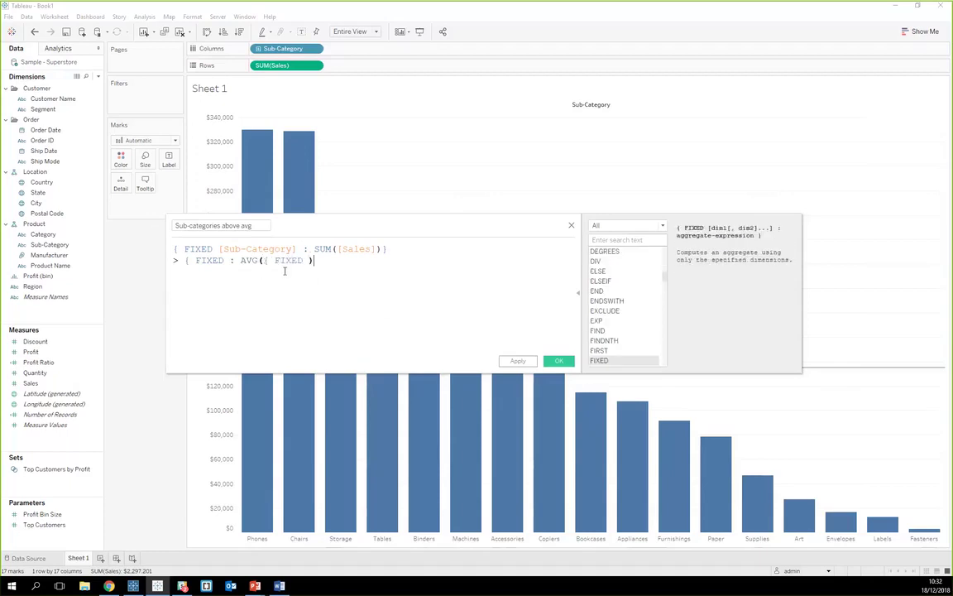
key(Left)
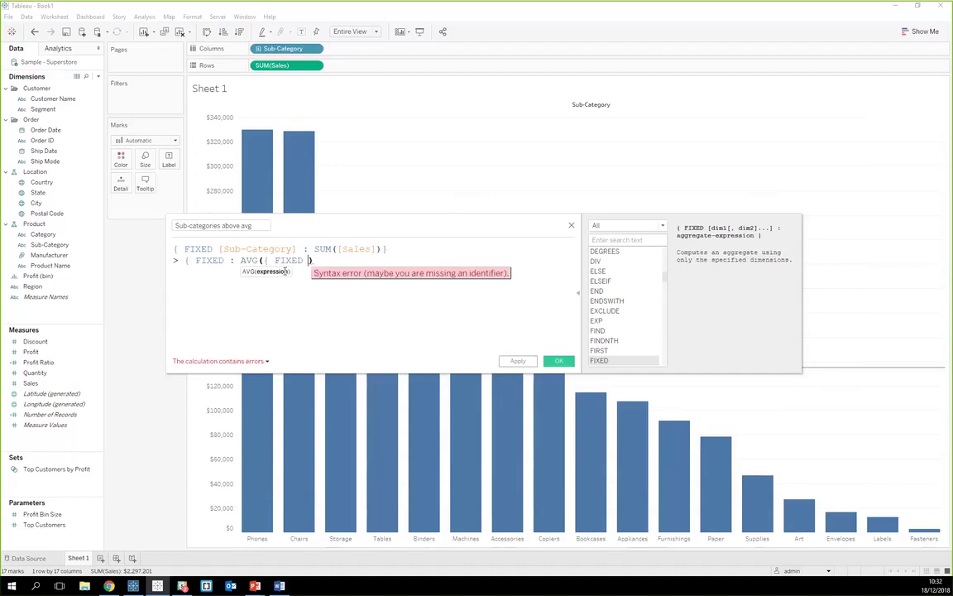
text(sub)
click(338, 272)
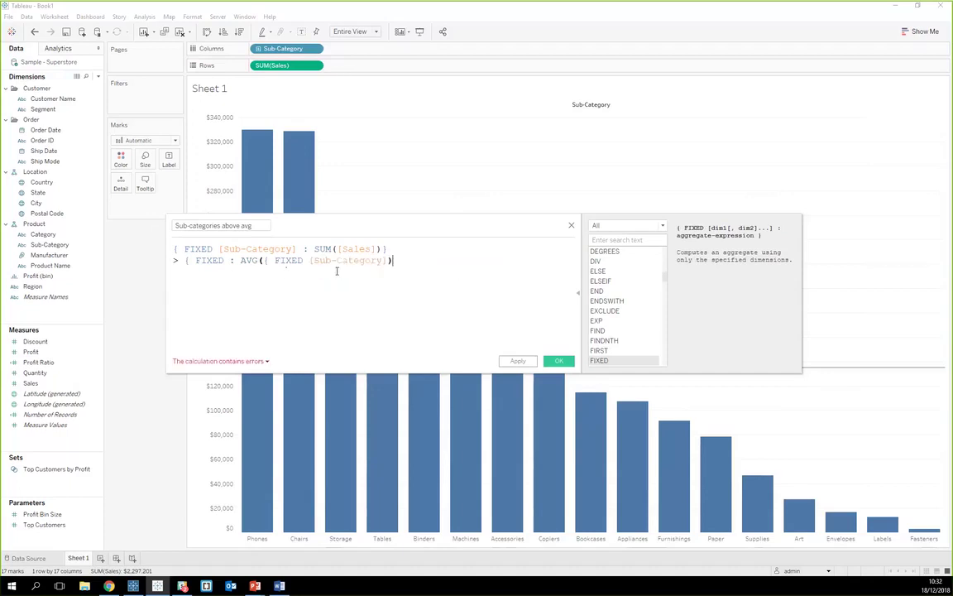
key(Left)
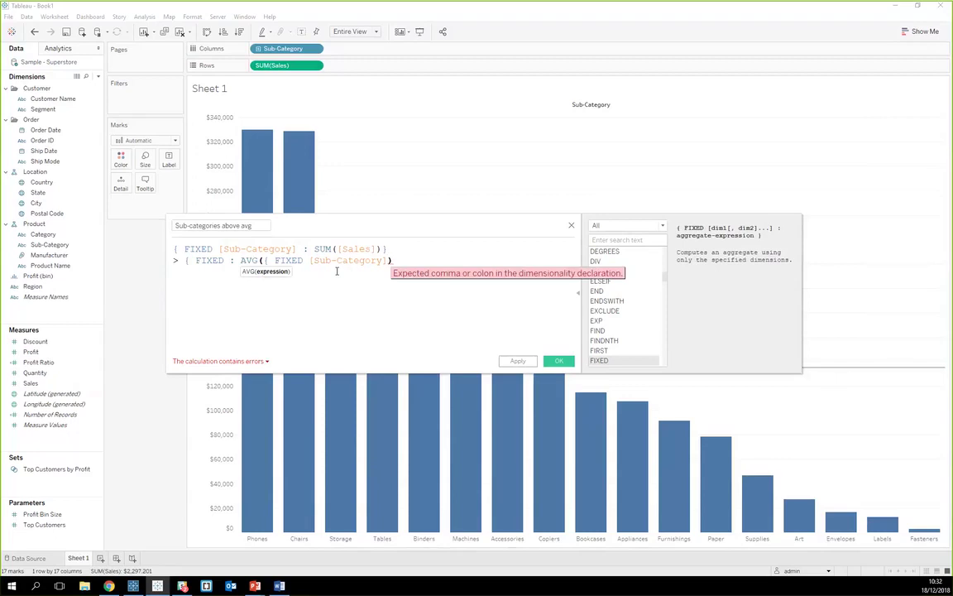
text(: sum)
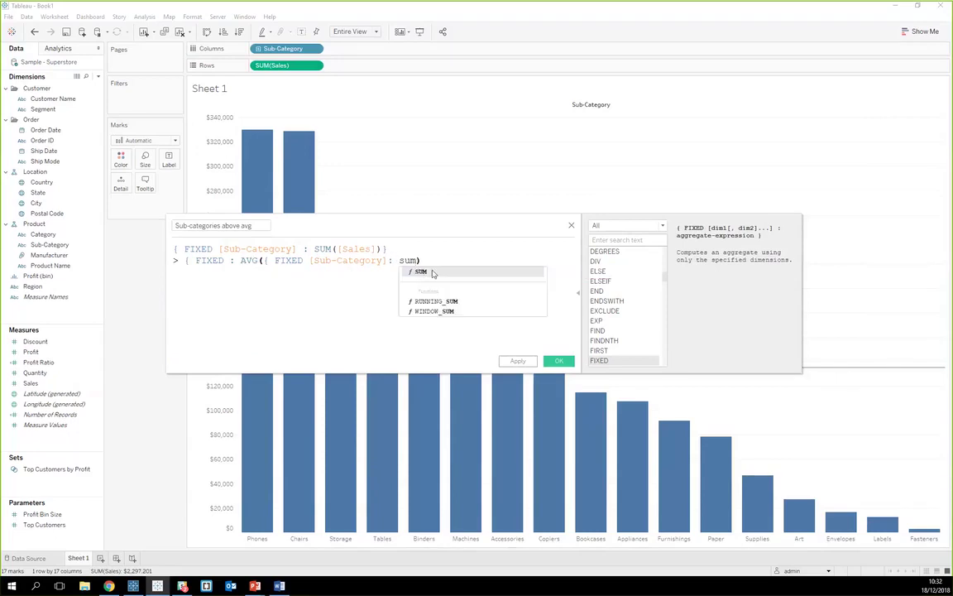
click(432, 273)
text([sal)
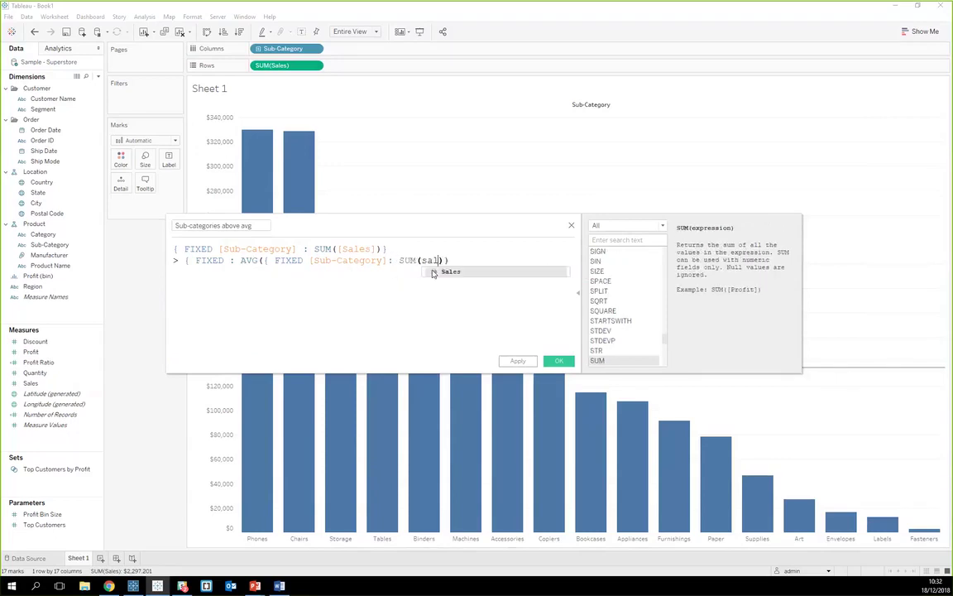
click(469, 272)
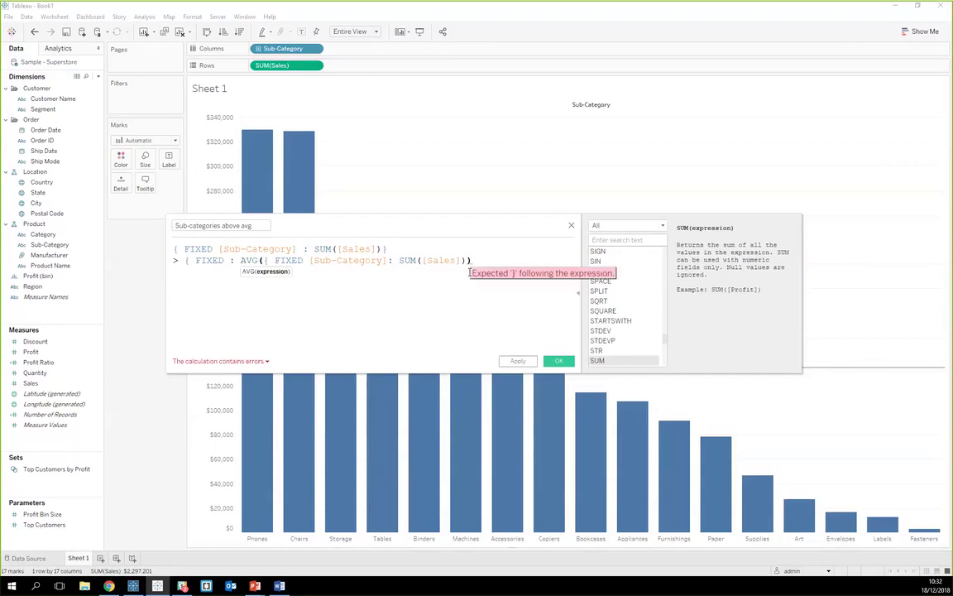
click(469, 272)
text(})})
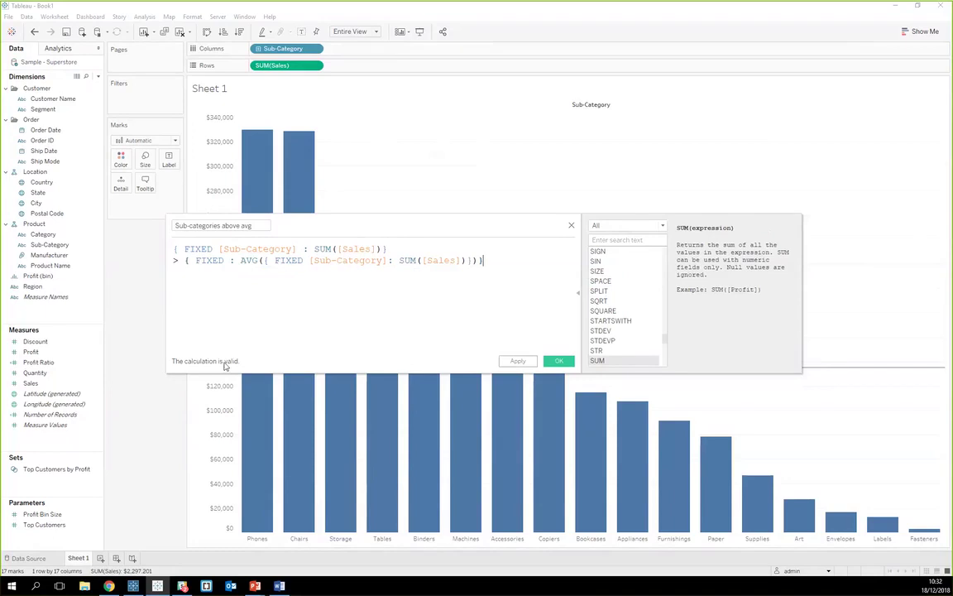
click(551, 361)
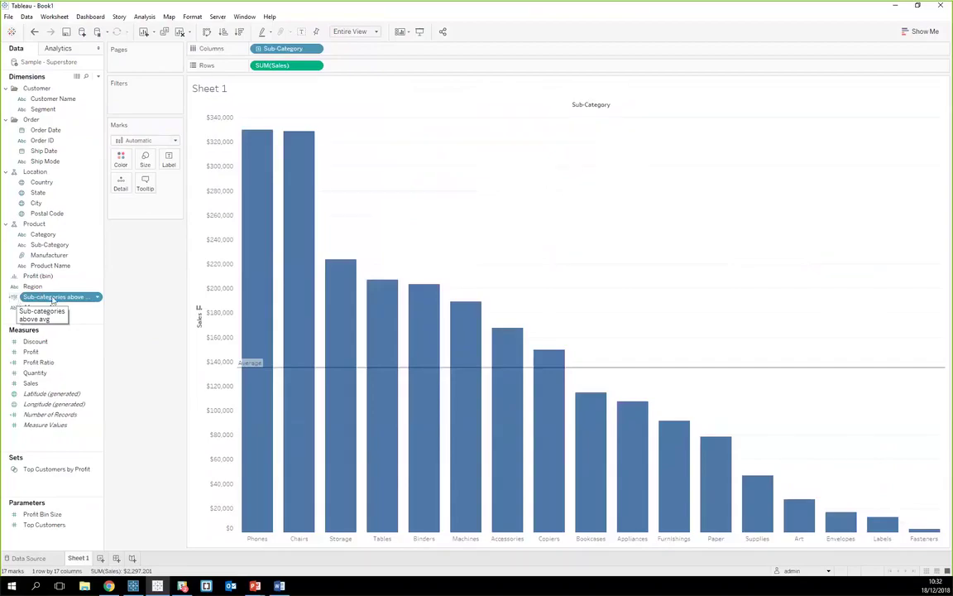
Step: Colour the bars by the "Sub-categories above avg" field and inspect the Tables bar, the Furnishings bar and the average line
drag(52, 300, 122, 161)
mouse_move(374, 398)
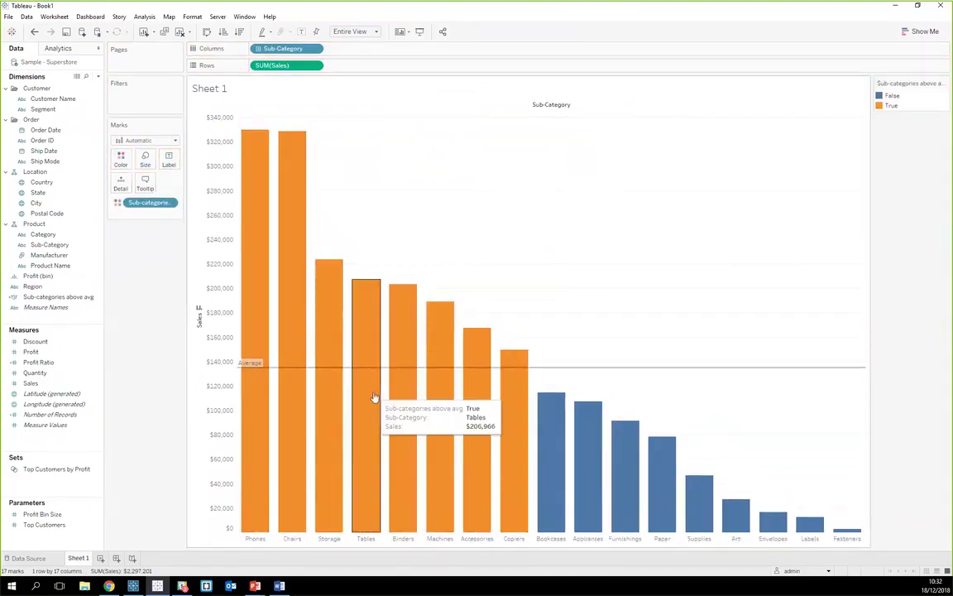
mouse_move(623, 440)
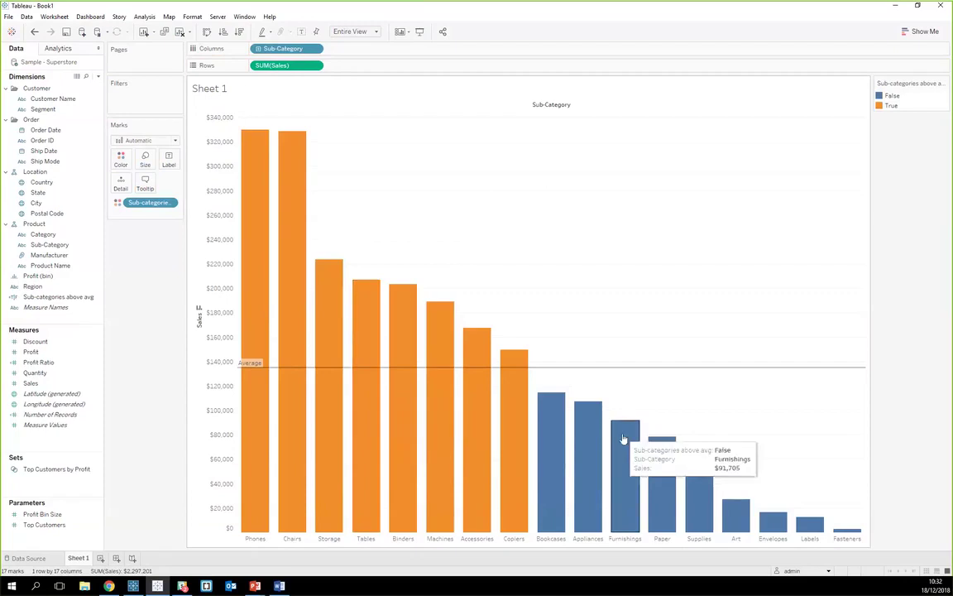
mouse_move(606, 371)
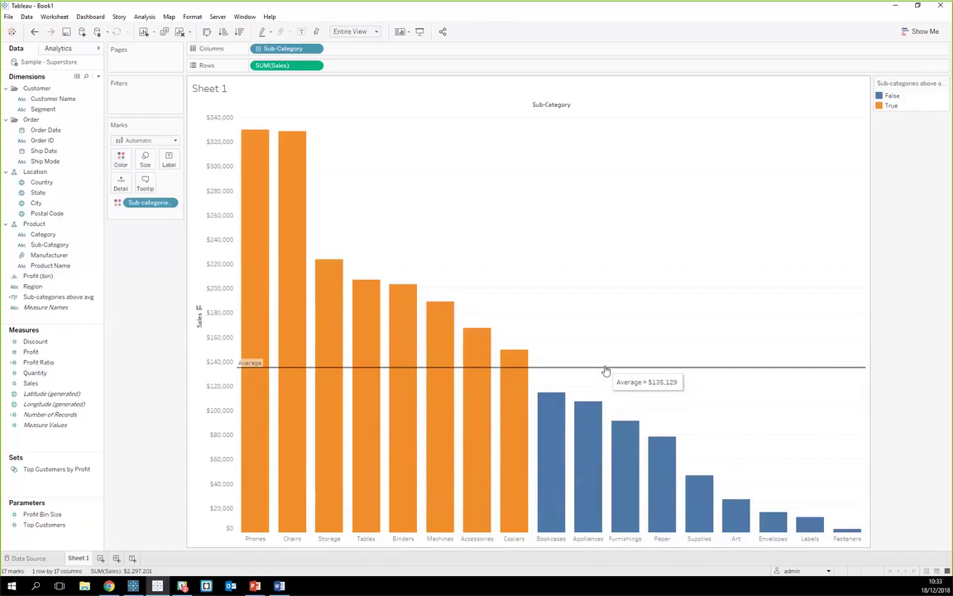
Step: Create another calculated field with the formula WINDOW_AVG(SUM([Sales]))
click(35, 171)
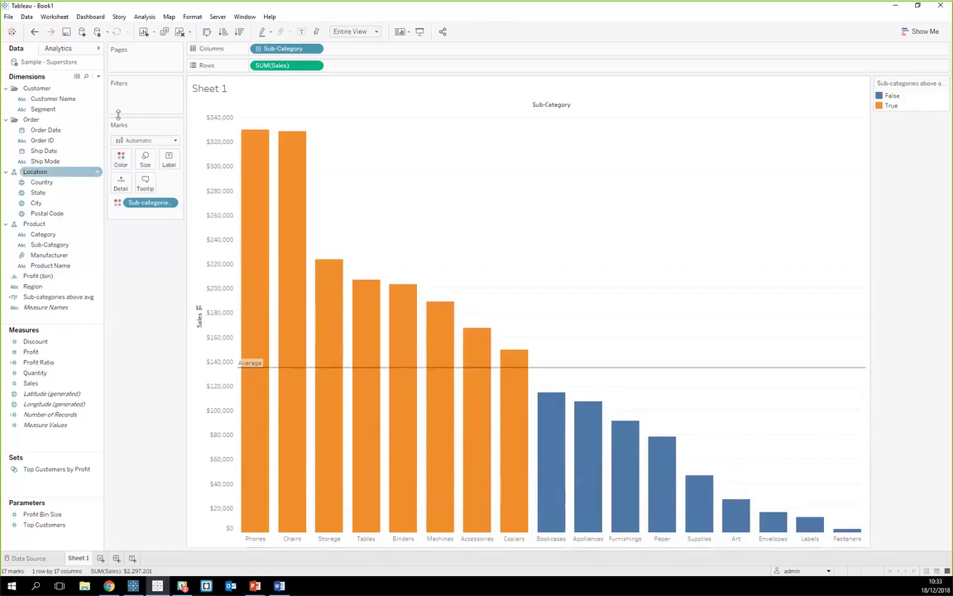
drag(118, 114, 101, 79)
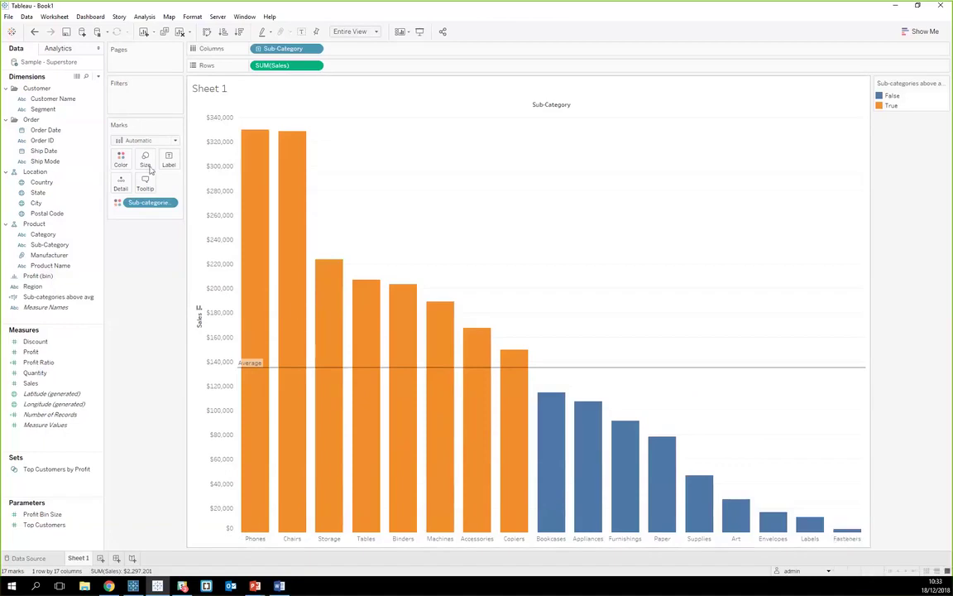
click(99, 76)
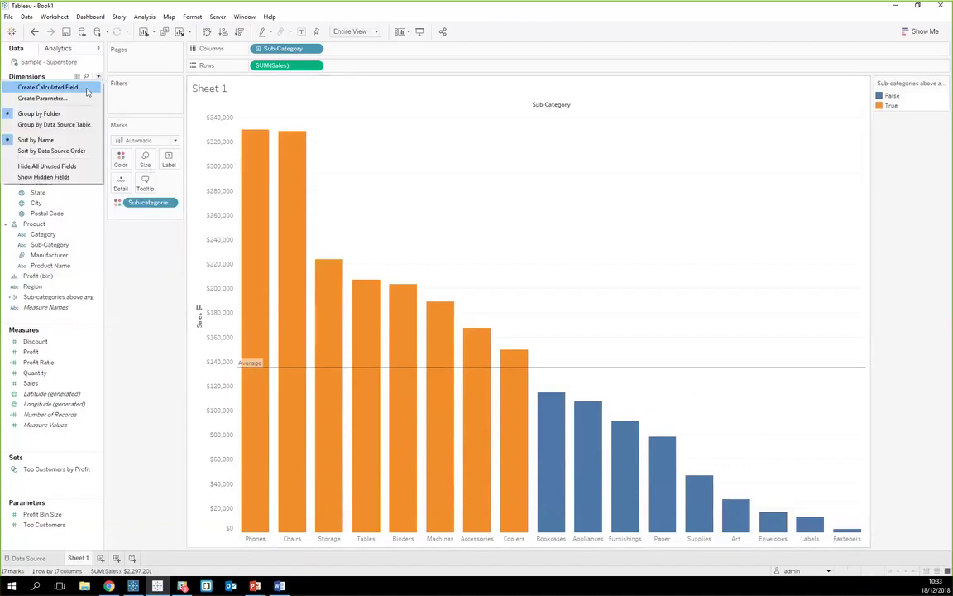
click(50, 87)
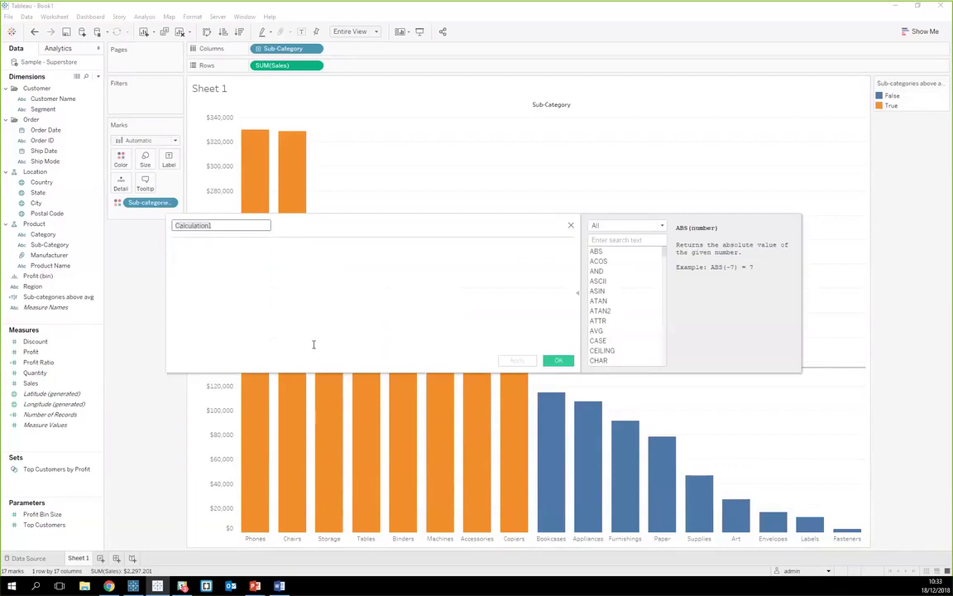
click(283, 280)
text(win)
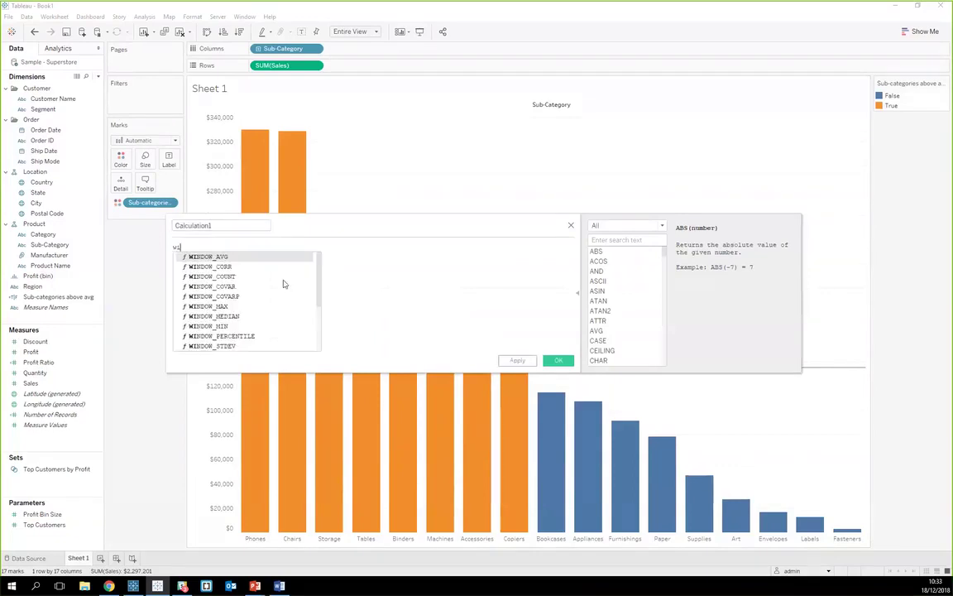
click(258, 257)
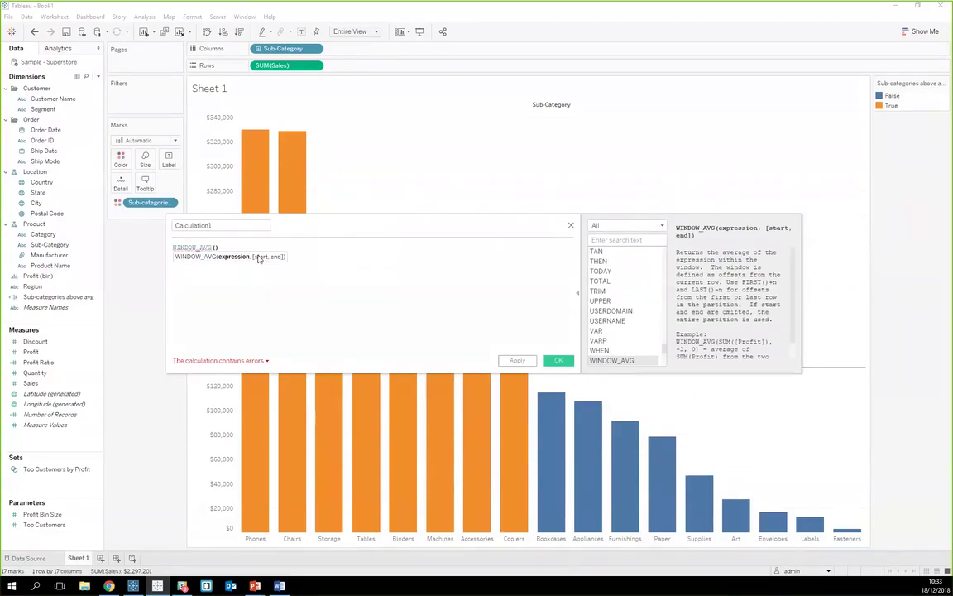
text(sum)
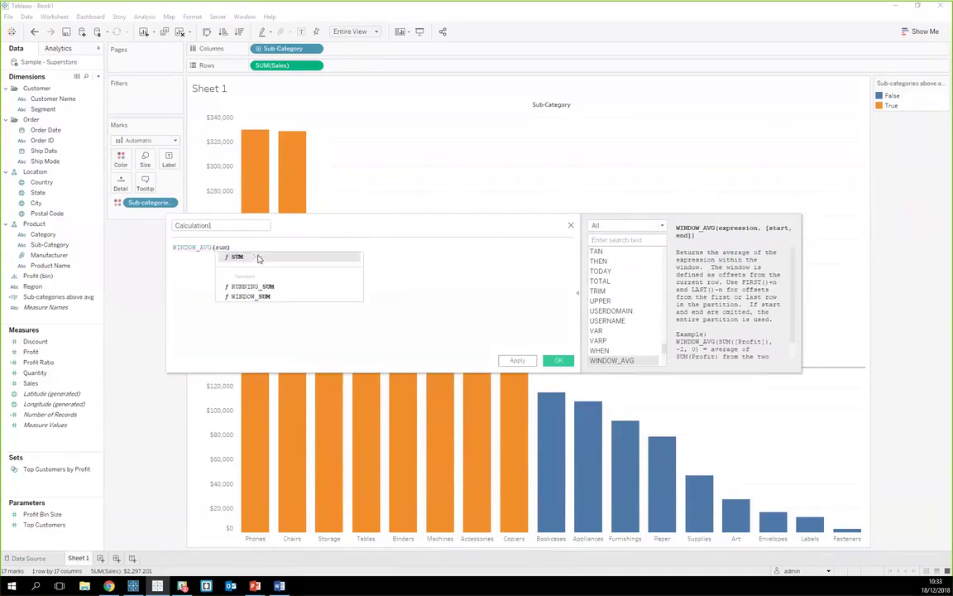
click(251, 262)
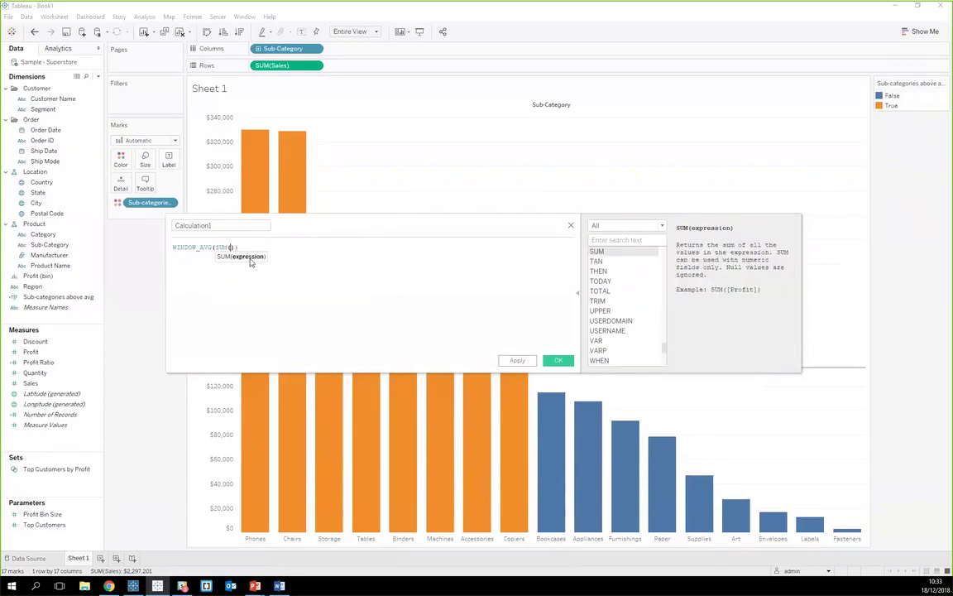
text(sal)
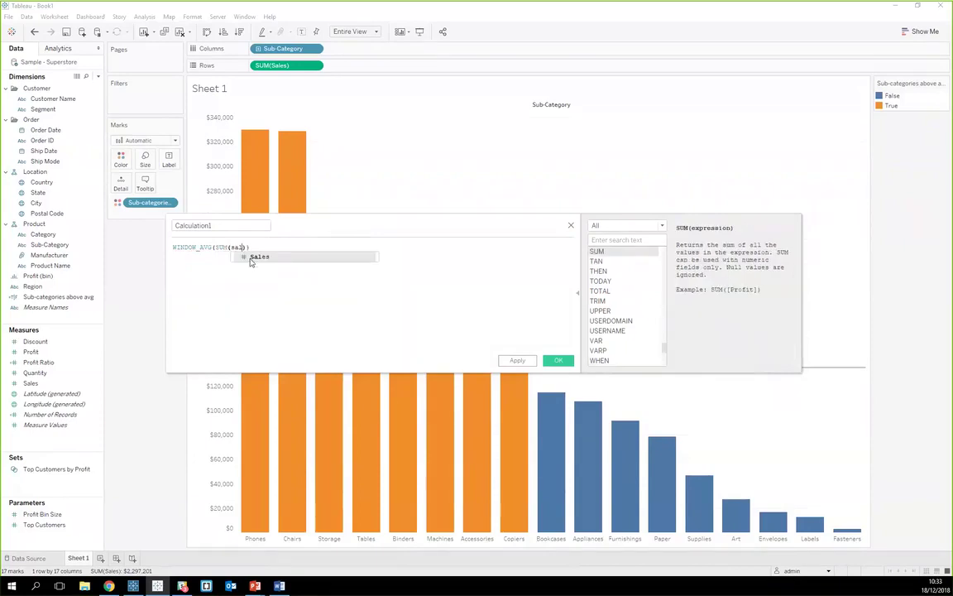
click(260, 258)
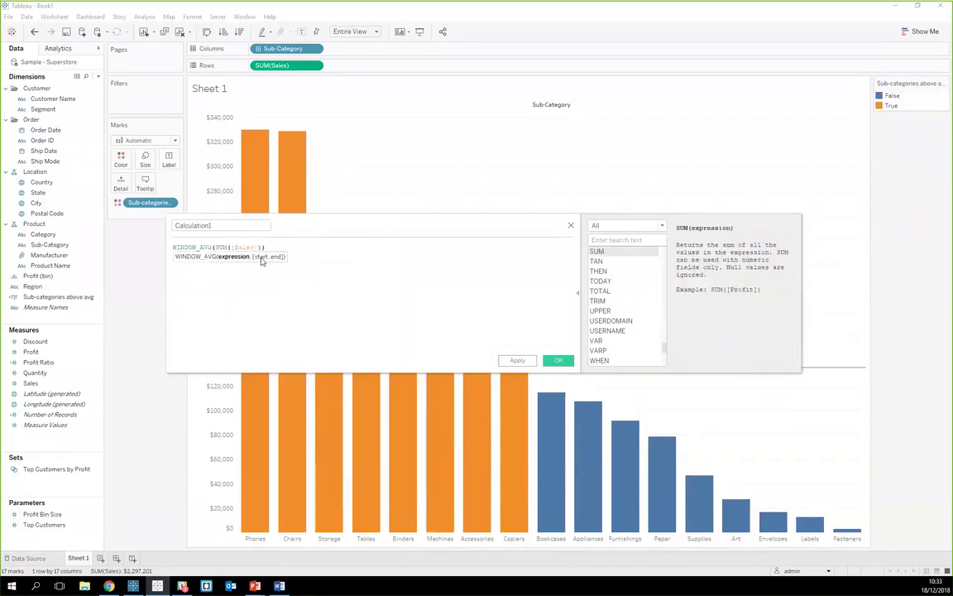
text())
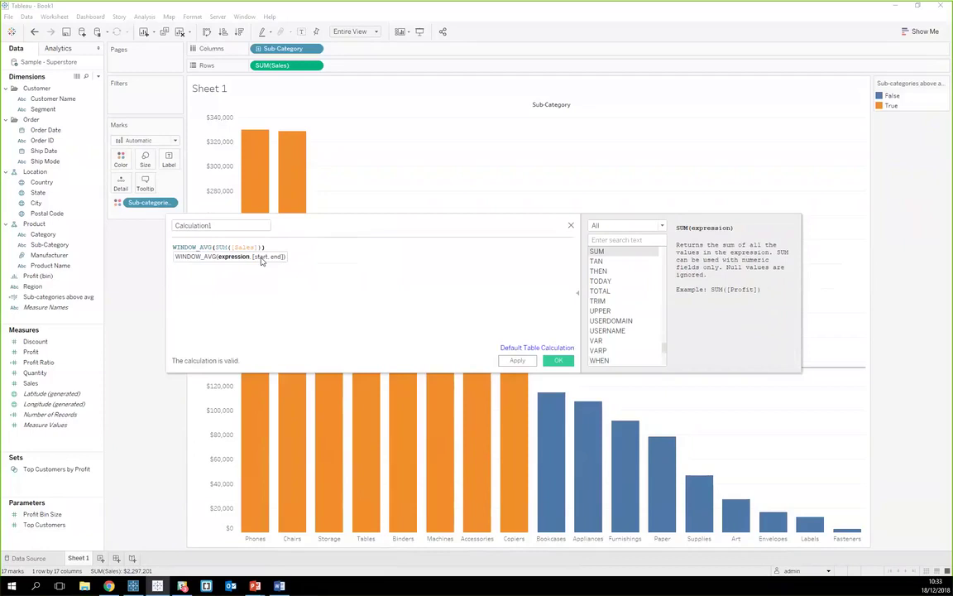
Step: Extend the window average formula with the comparison > SUM([Sales])
text( >)
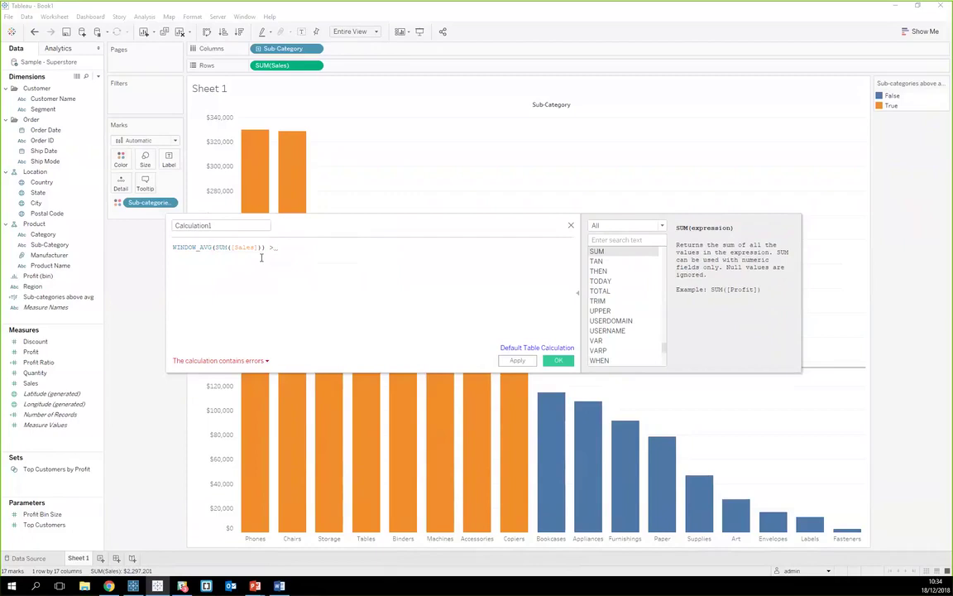
text(sum)
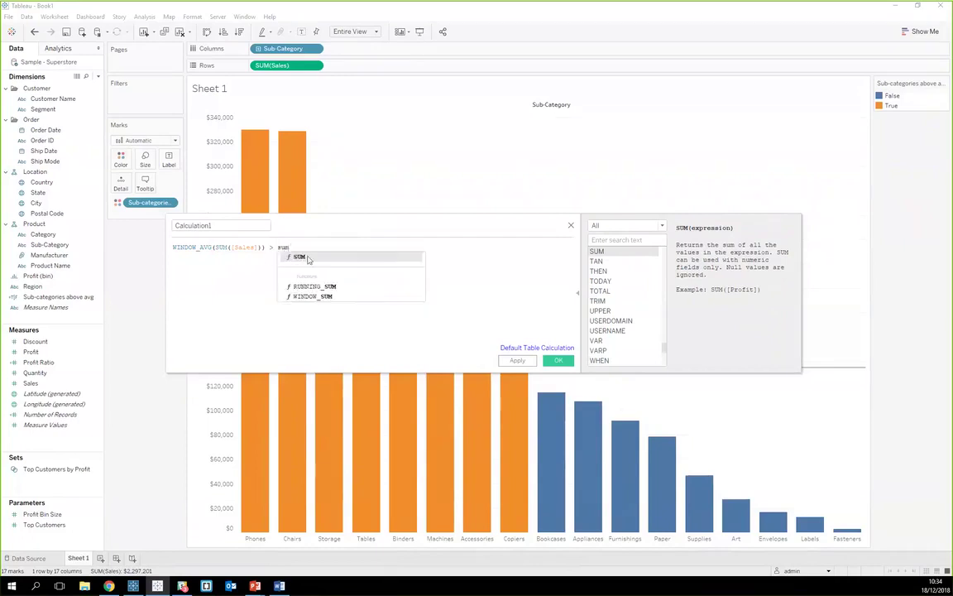
click(308, 259)
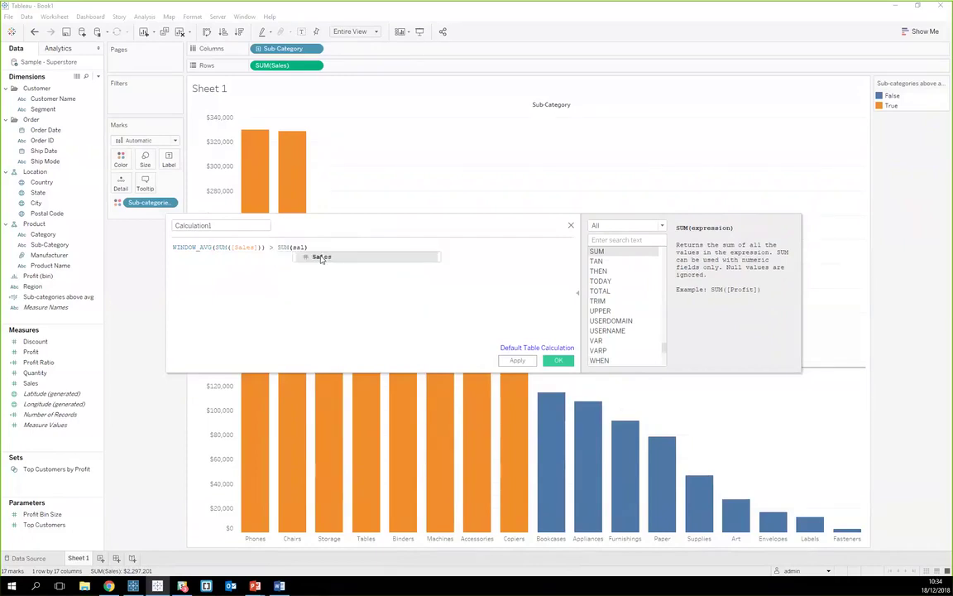
text([Sales])
Step: Save the calculated field under the name "Window Avg" and colour the bars by it in place of the previous colour field
click(211, 226)
key(shift+Home)
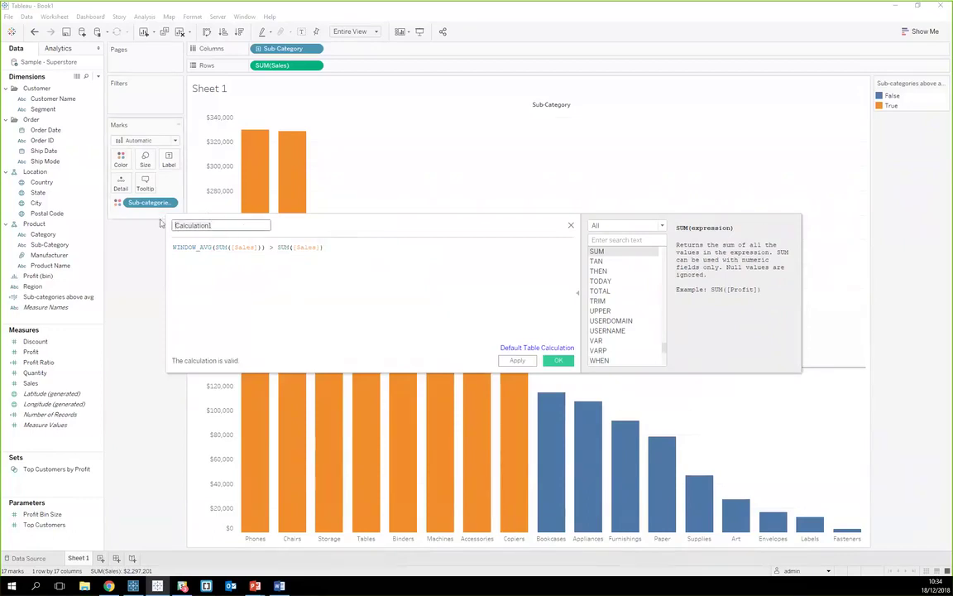
text(Window Avg)
click(558, 362)
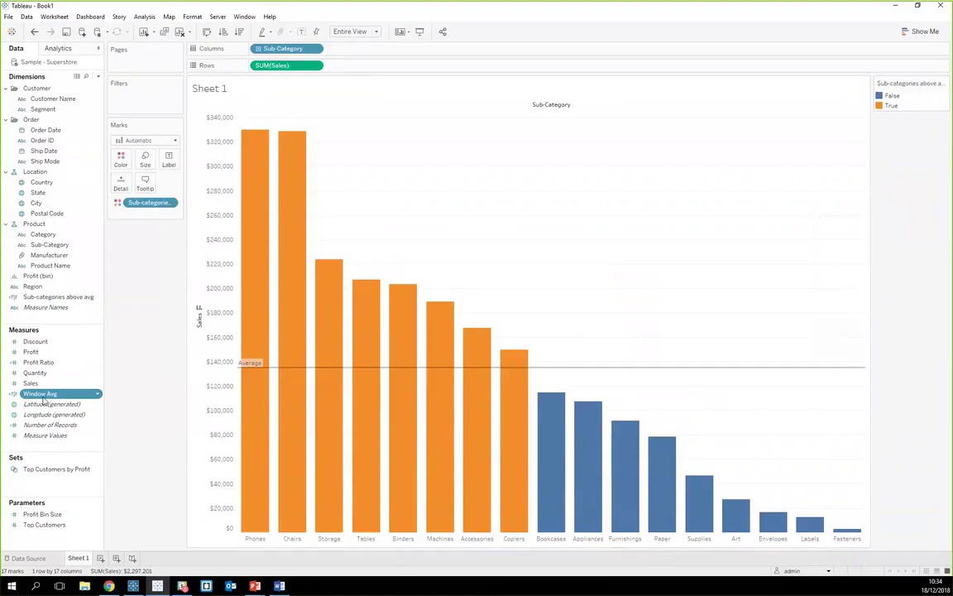
drag(42, 397, 149, 208)
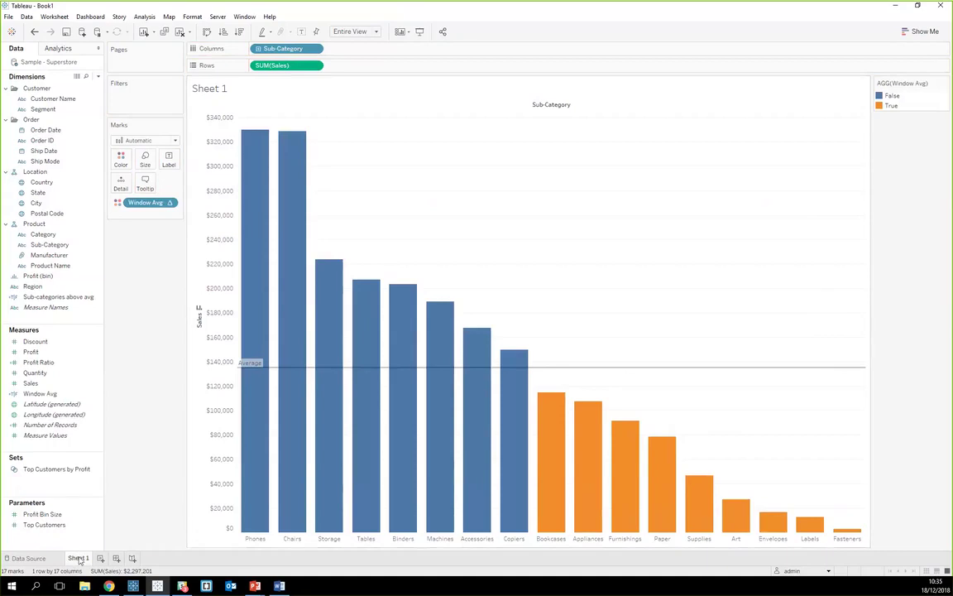
Step: Rename the Sheet 1 worksheet as "Avg Sub-Categories"
mouse_move(79, 560)
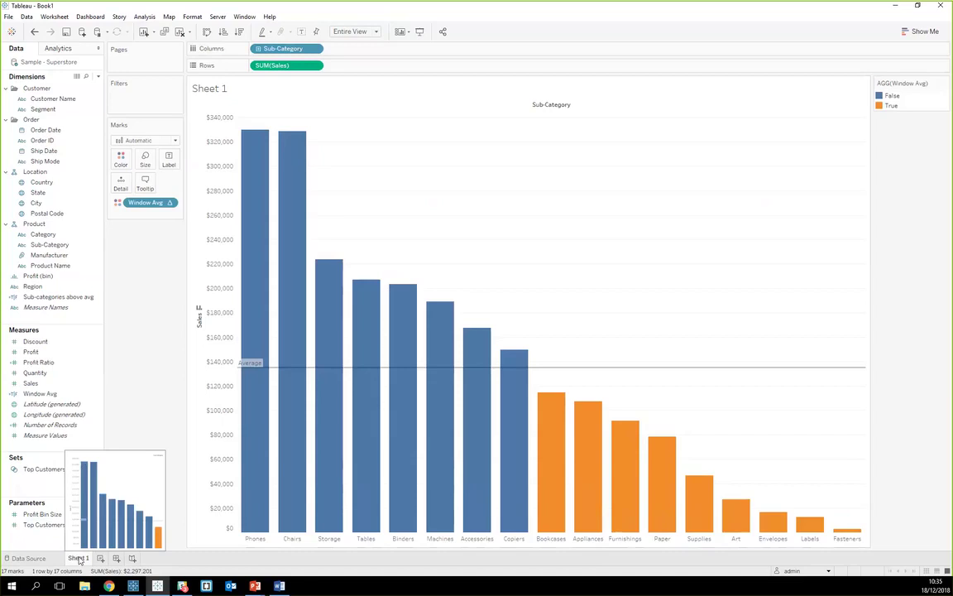
double_click(79, 559)
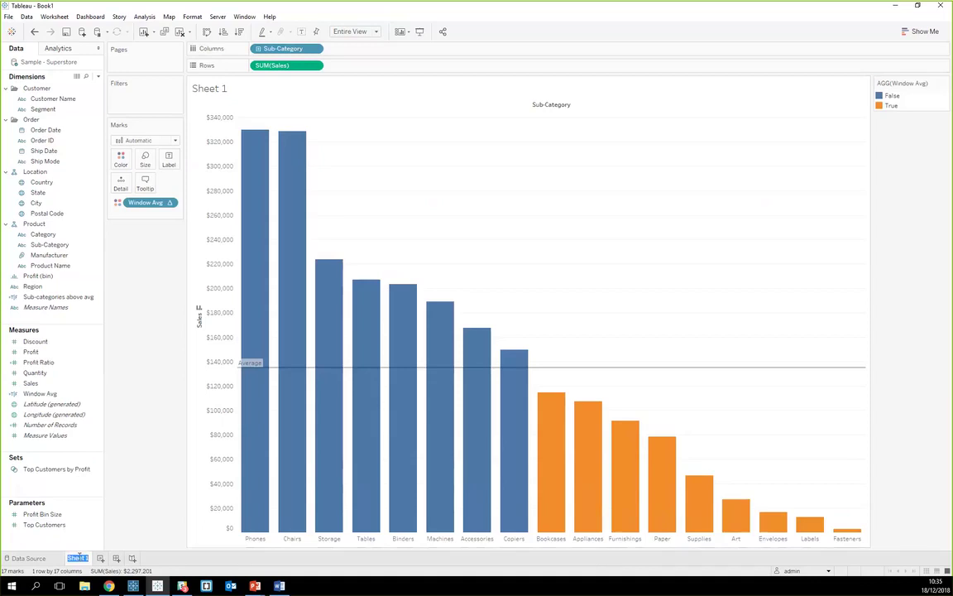
text(Avg Sub-Catego)
key(Return)
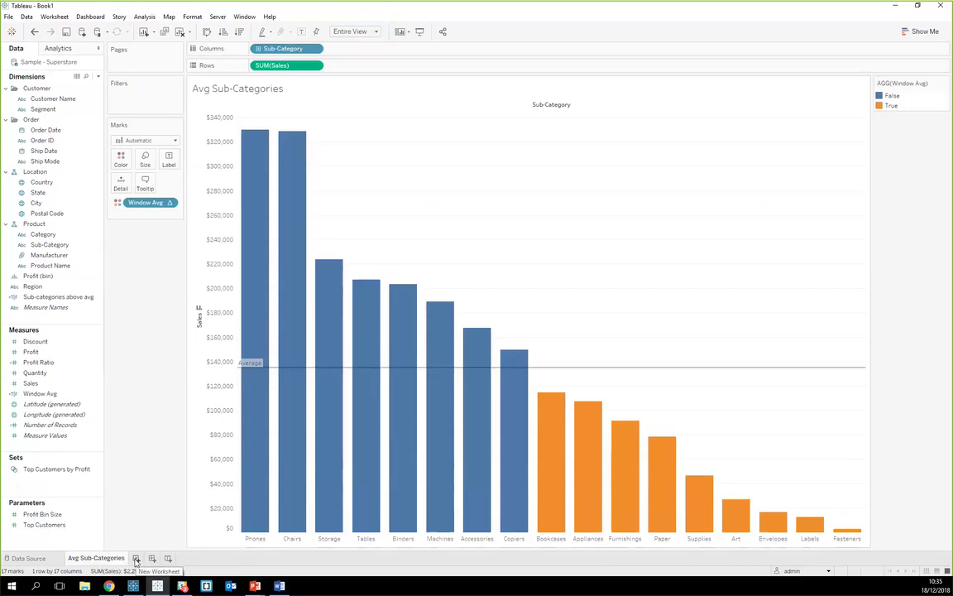
Step: Add a new worksheet with Sub-Category across the columns and fit it to the entire view
click(137, 560)
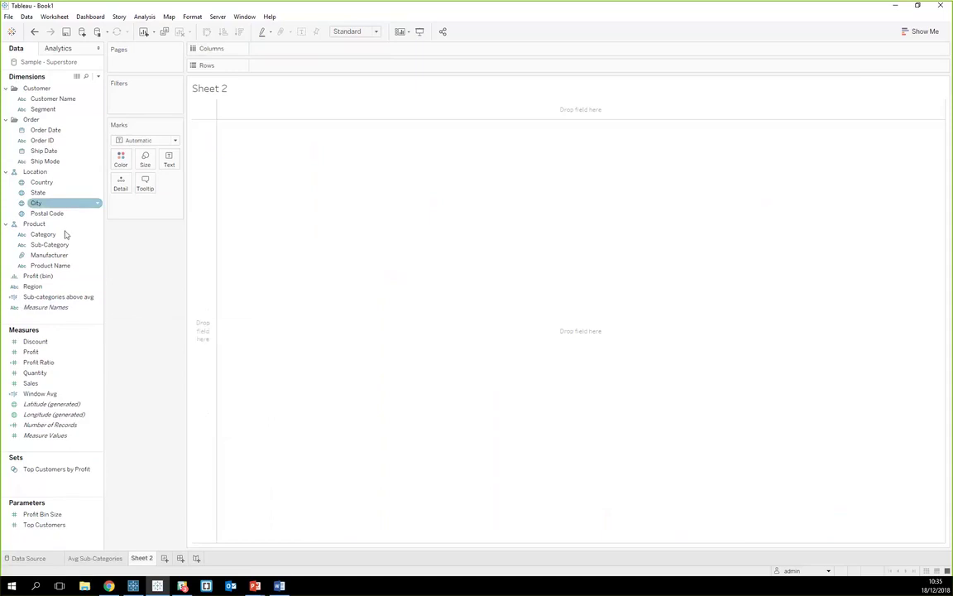
drag(63, 246, 296, 54)
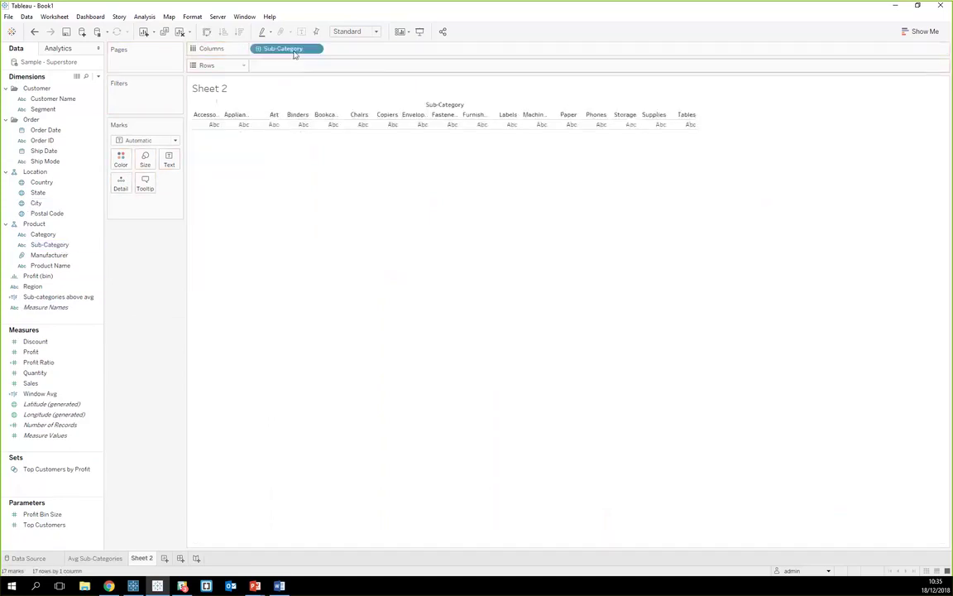
click(376, 33)
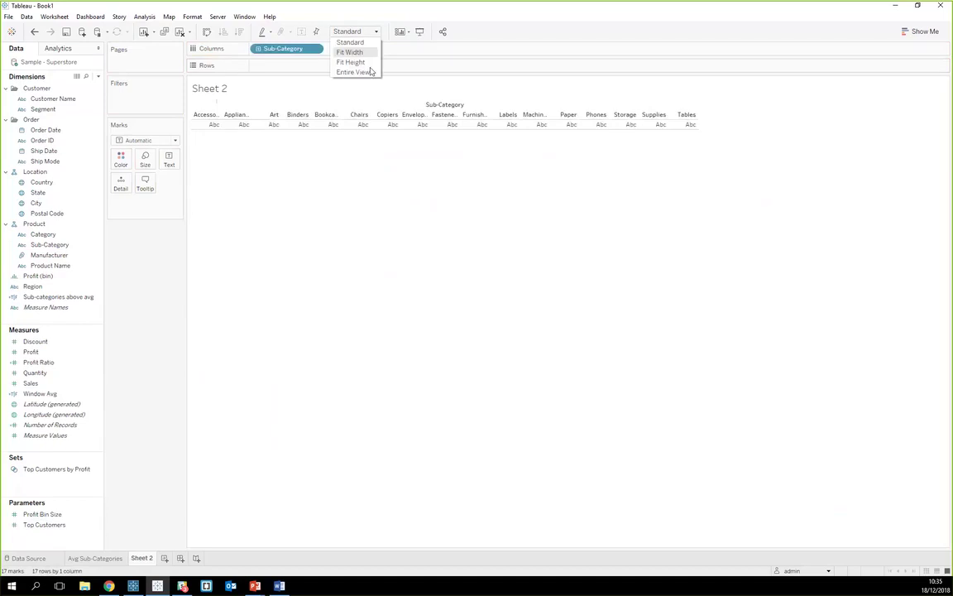
click(371, 72)
Step: Colour the sub-categories by Profit and also plot SUM(Profit) on the rows as bars
drag(31, 352, 119, 163)
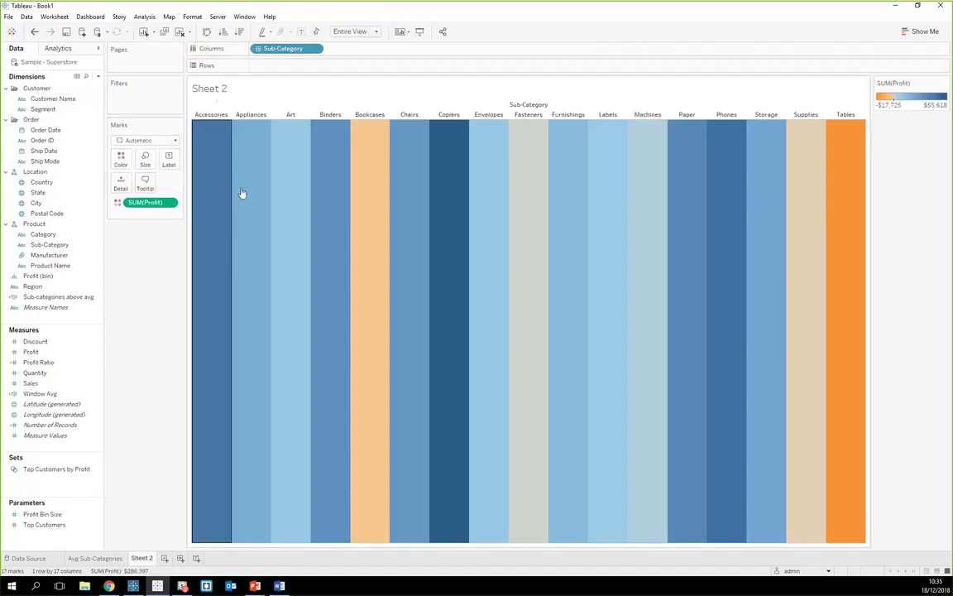
mouse_move(158, 207)
mouse_down()
mouse_move(170, 185)
mouse_move(153, 203)
mouse_up()
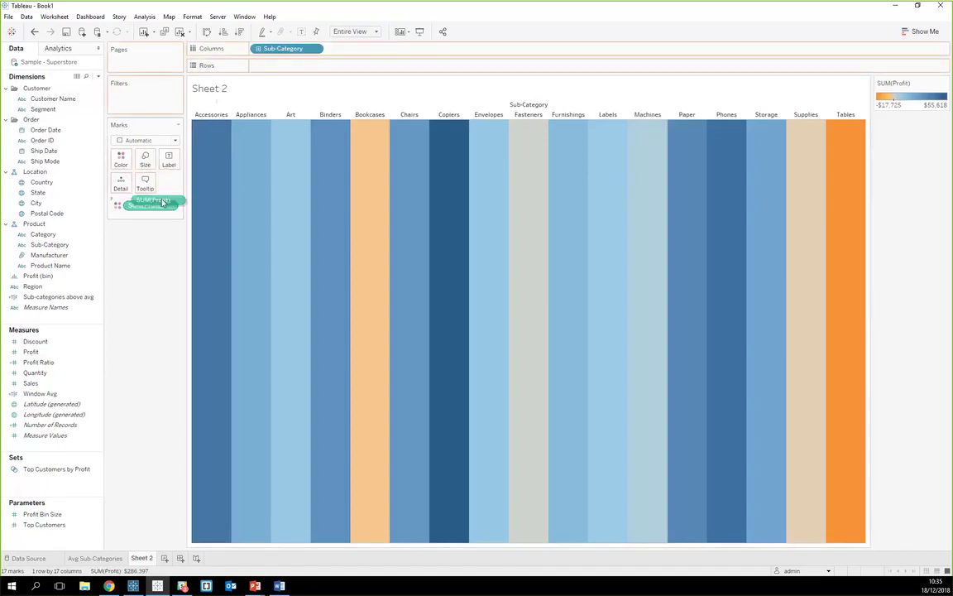
drag(33, 384, 278, 69)
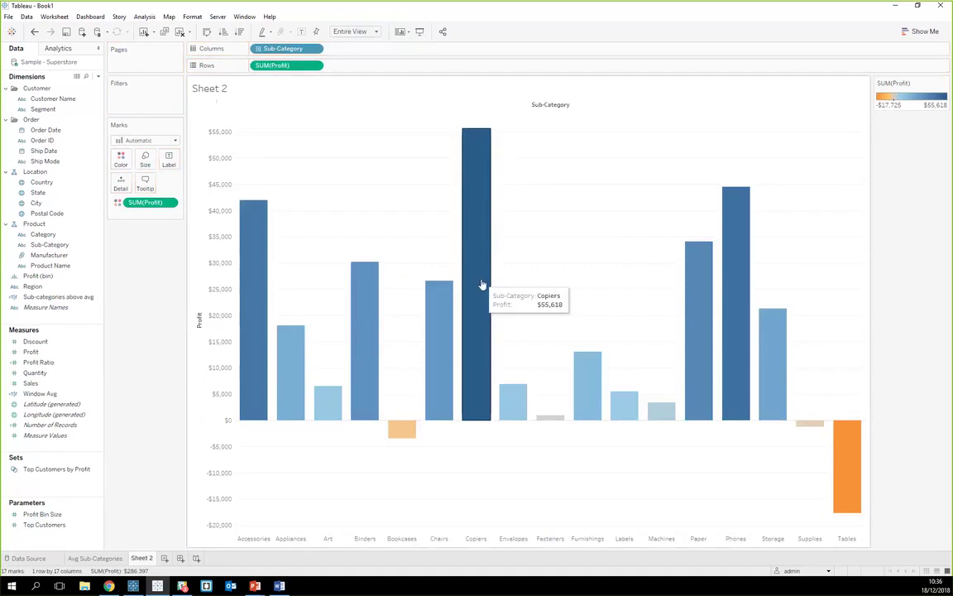
Step: Sort the sub-category bars by descending profit and turn the plotted Profit measure into a running total
mouse_move(848, 456)
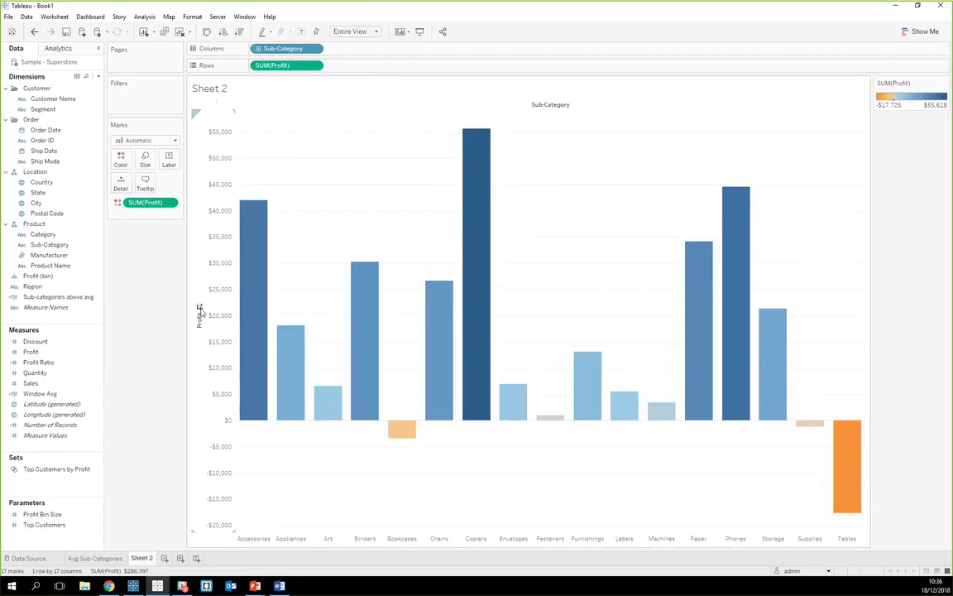
click(200, 311)
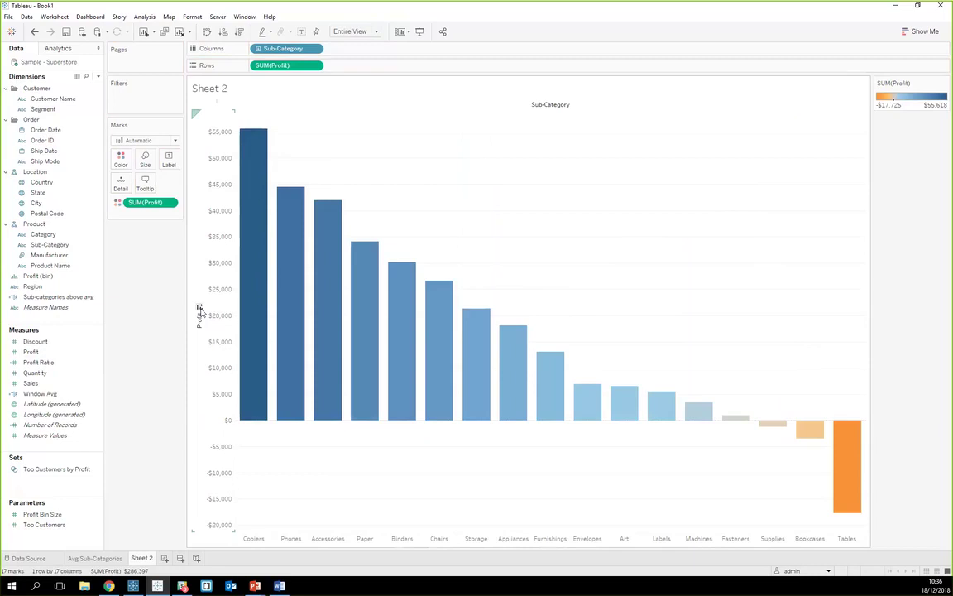
click(315, 66)
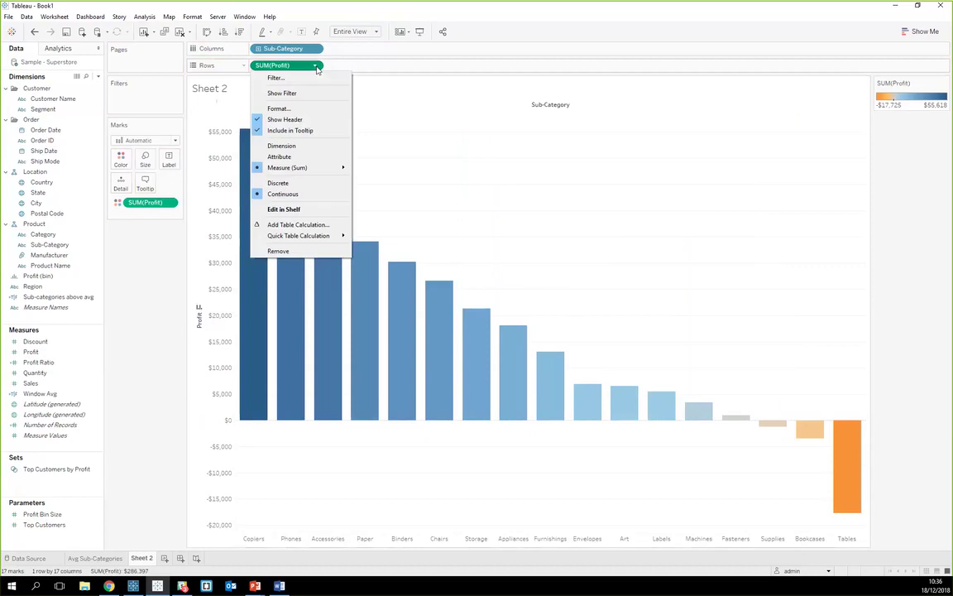
mouse_move(336, 240)
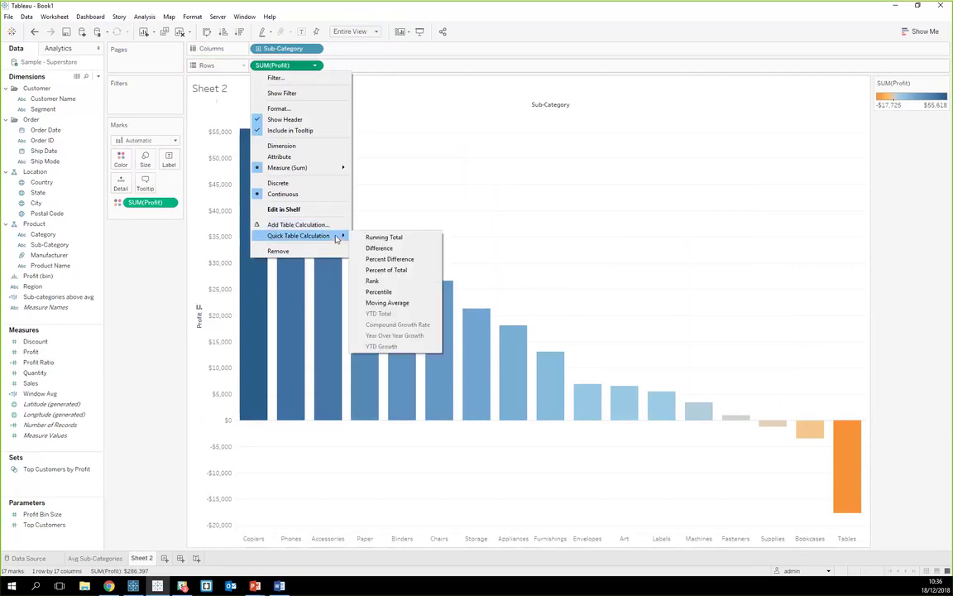
click(384, 237)
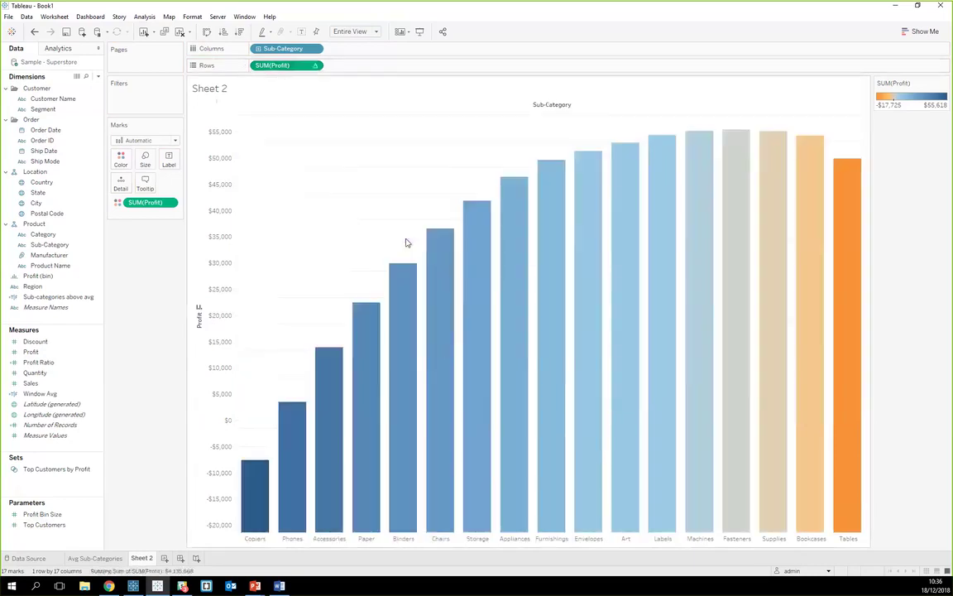
Step: Change the marks to Gantt bars and size them by an ad-hoc calculation of -[Profit]
click(174, 140)
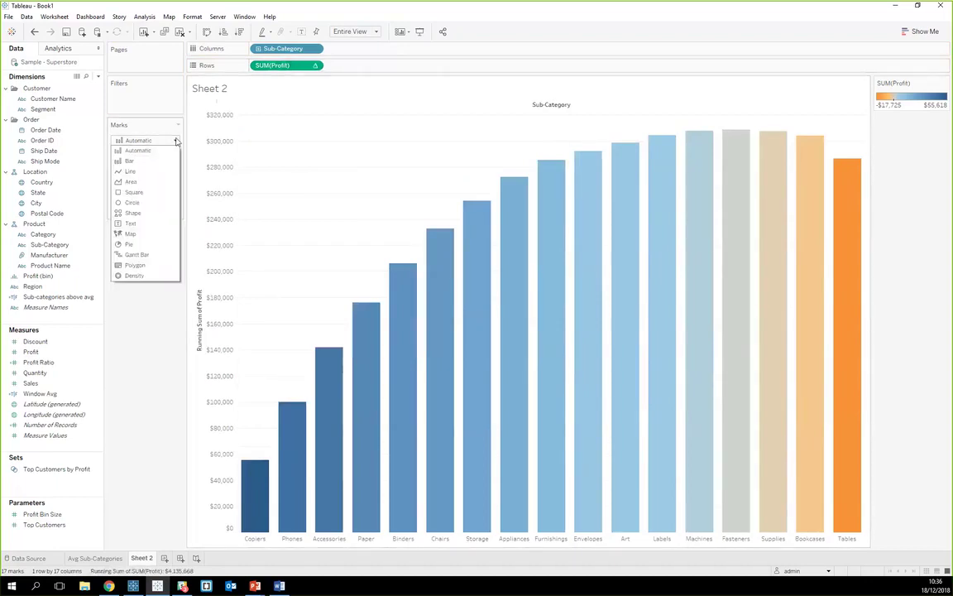
click(149, 259)
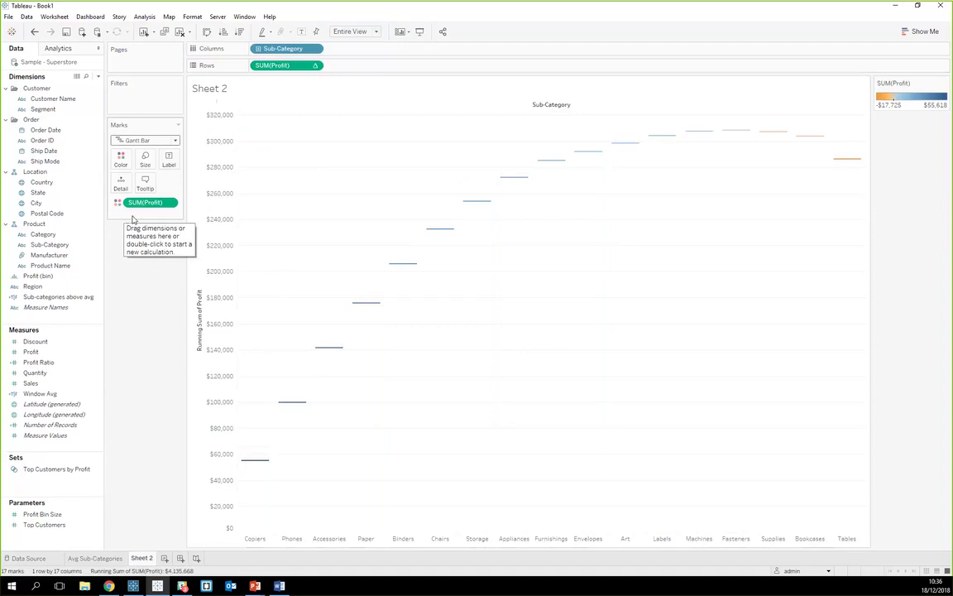
double_click(128, 216)
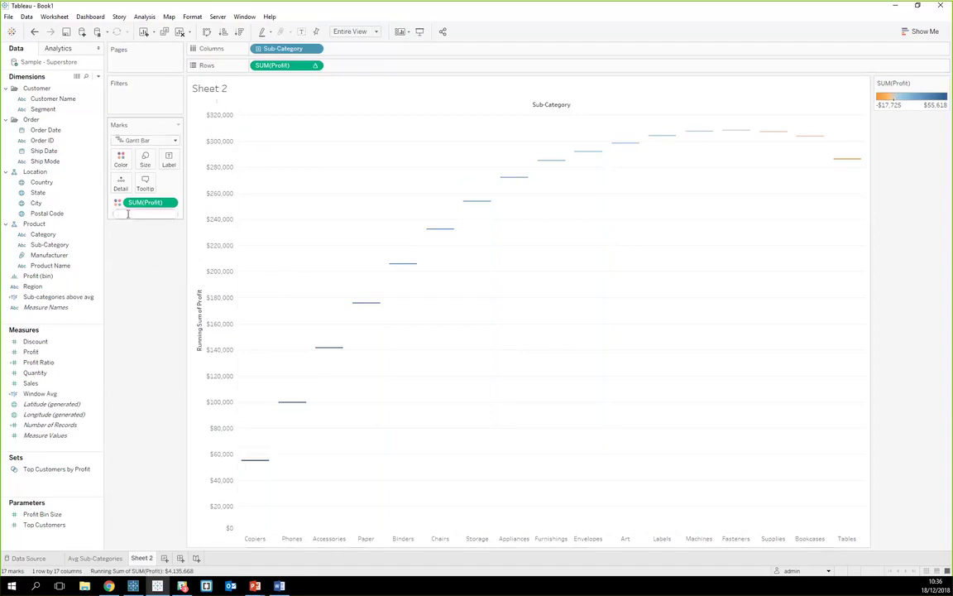
text(-pro)
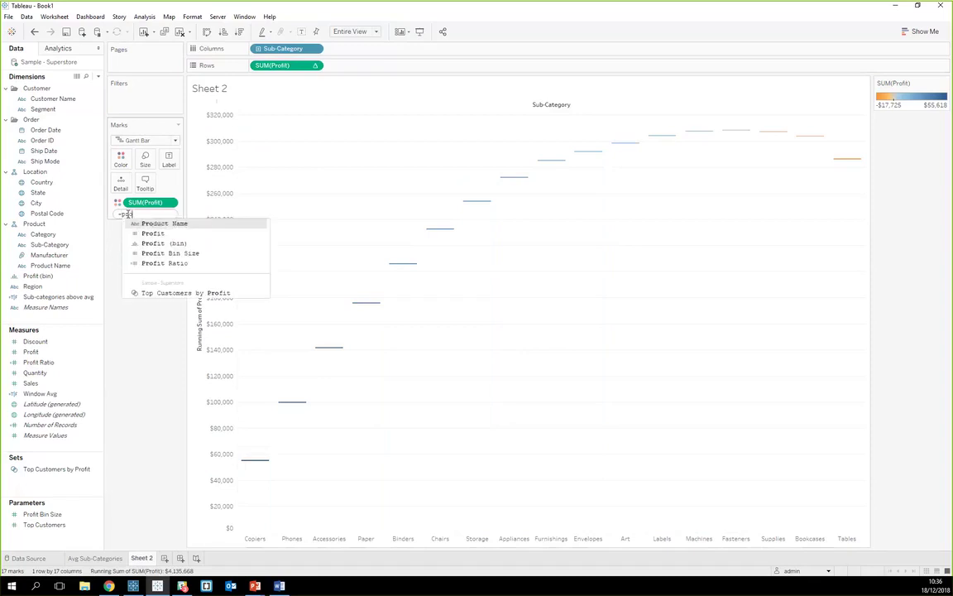
click(168, 235)
key(Return)
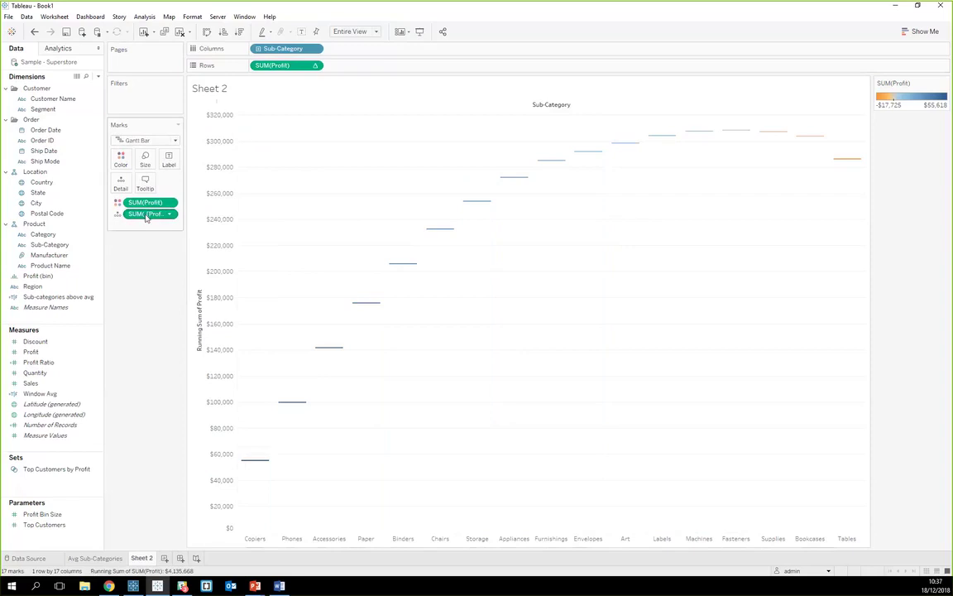
drag(147, 217, 145, 163)
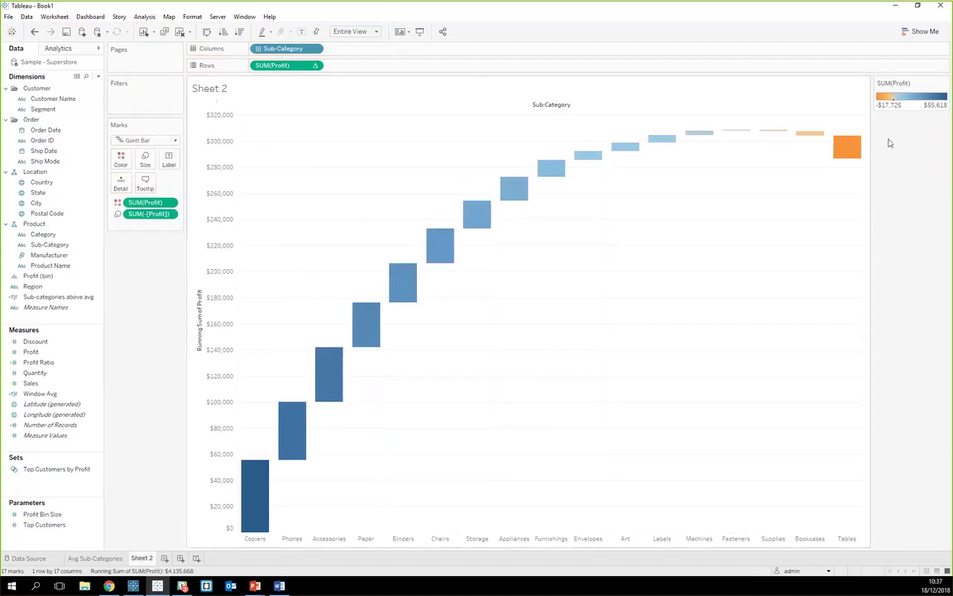
Step: Rename the Sheet 2 worksheet as "Waterfall"
mouse_move(844, 142)
mouse_move(295, 415)
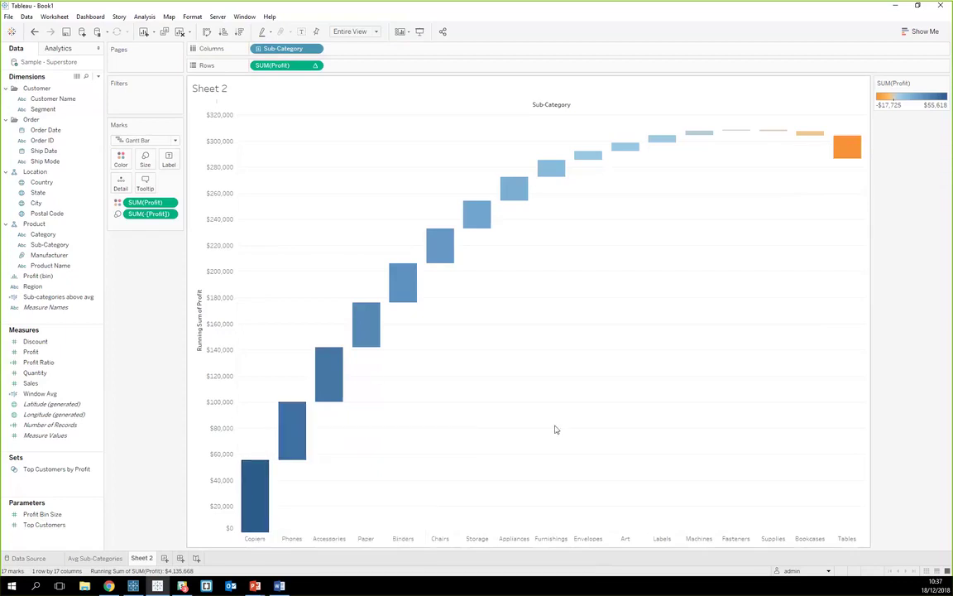
double_click(141, 558)
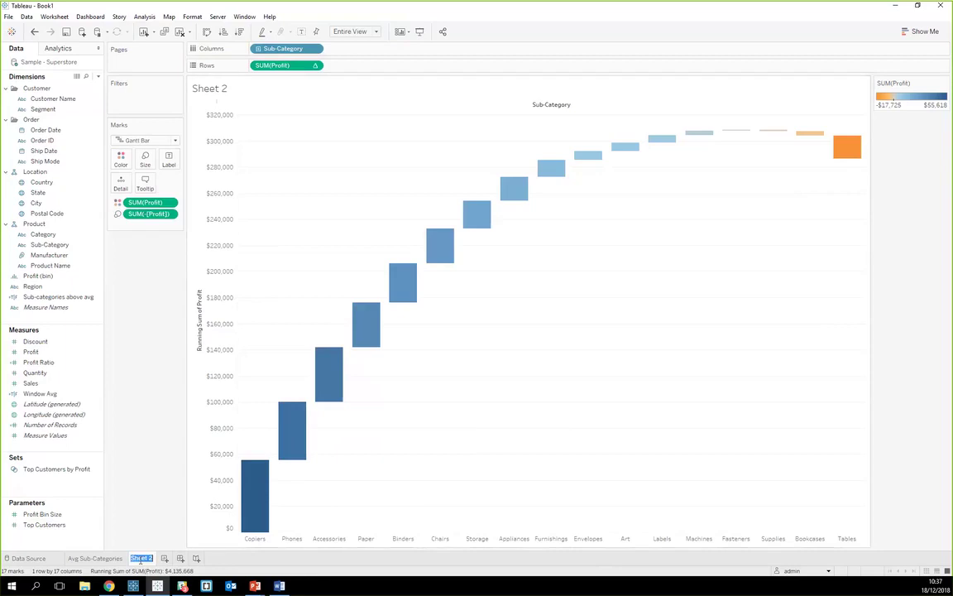
text(Waterfall)
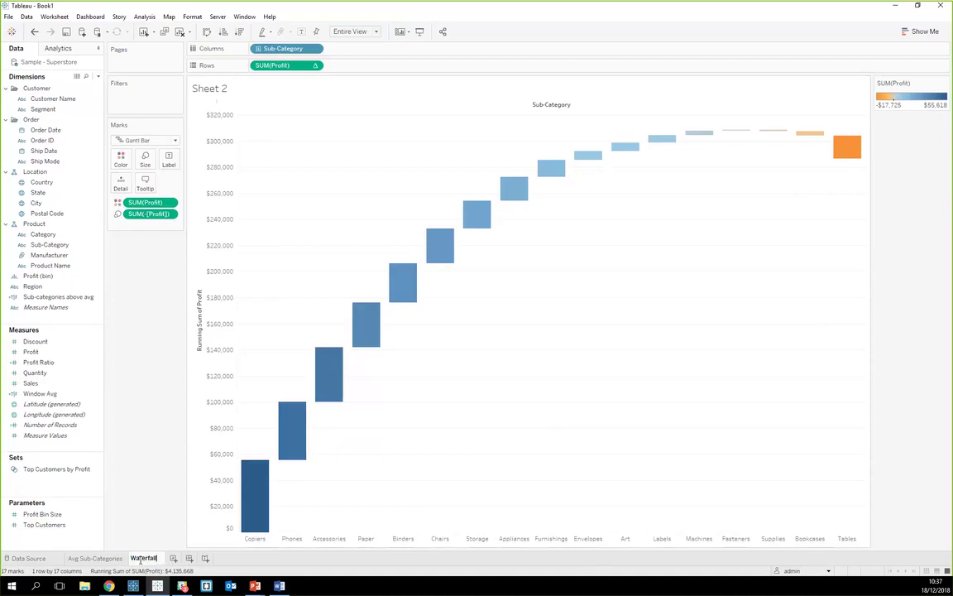
key(Return)
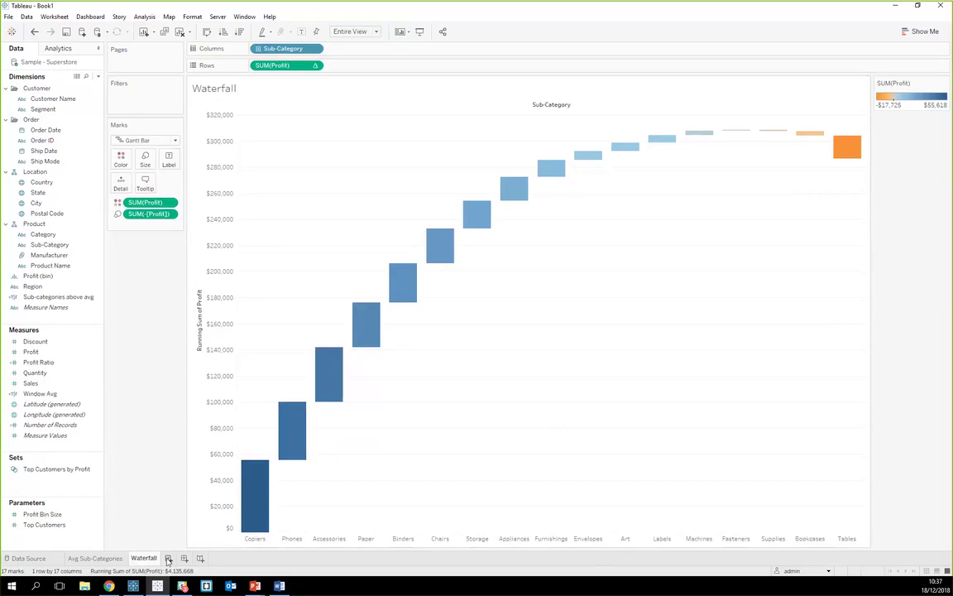
Step: Add a new worksheet and build a blank map from the generated latitude and longitude fields
click(168, 559)
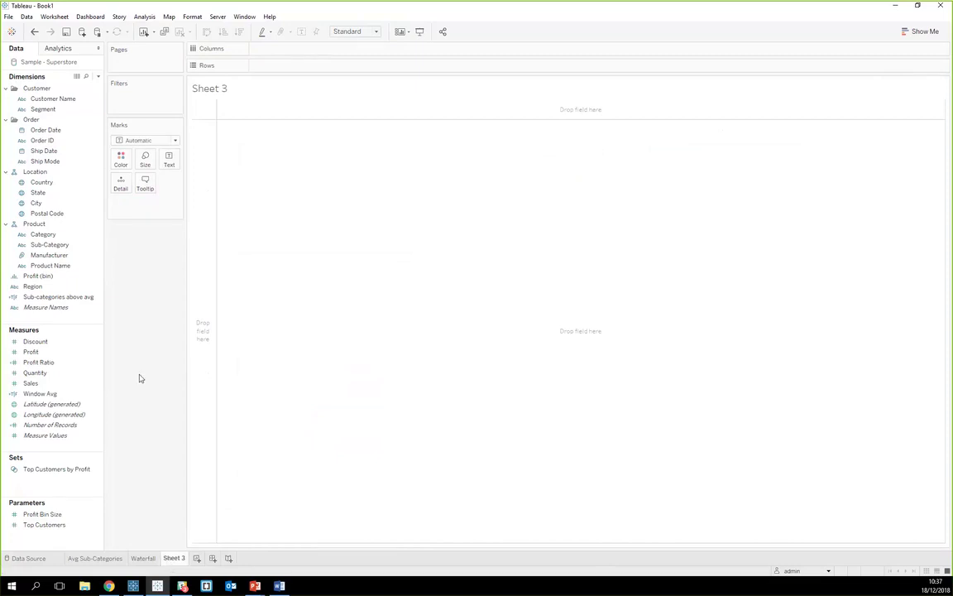
click(80, 404)
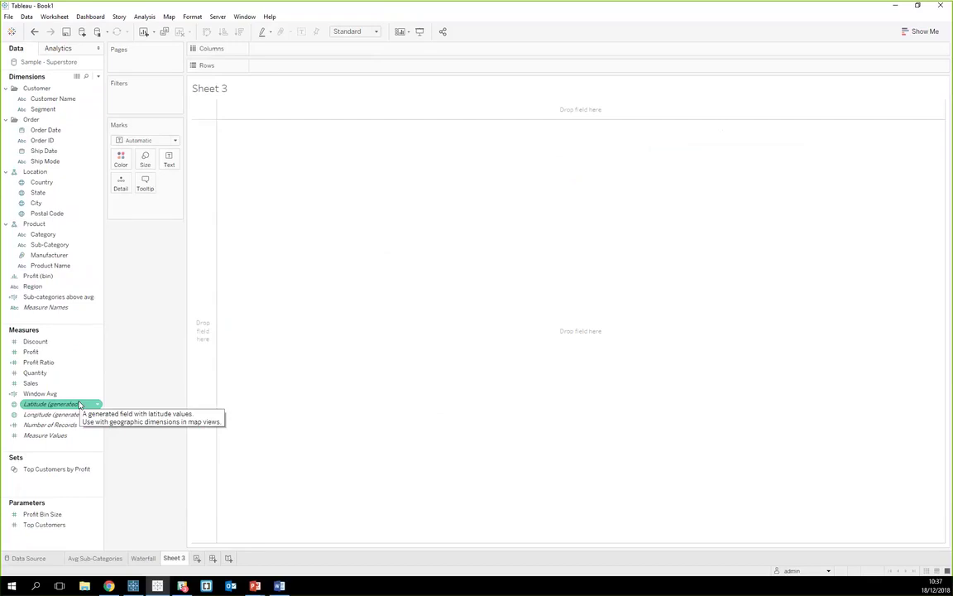
double_click(80, 404)
click(68, 415)
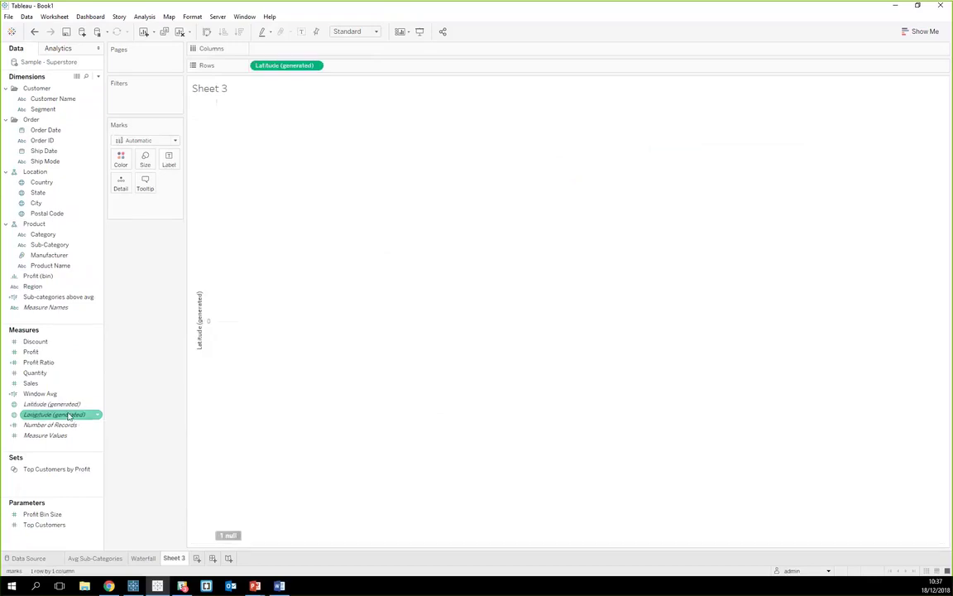
double_click(68, 415)
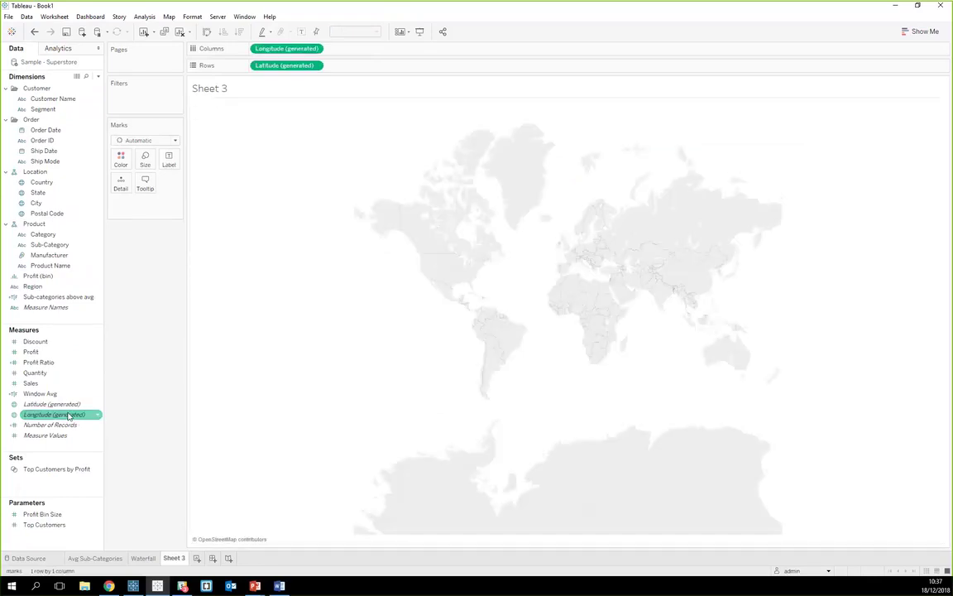
Step: Add State to the map as the detail level, giving one mark per state
click(35, 192)
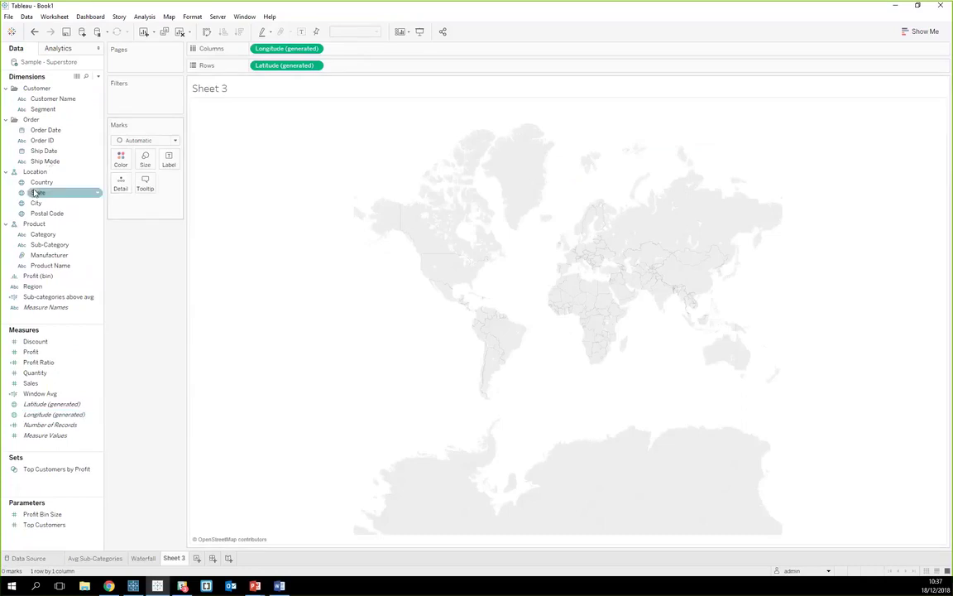
drag(36, 192, 407, 208)
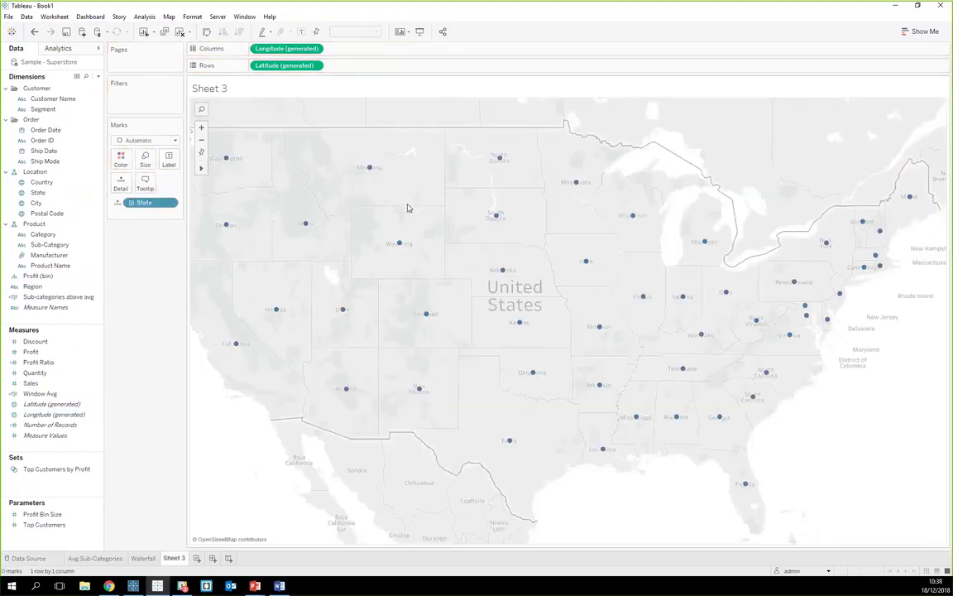
mouse_move(498, 158)
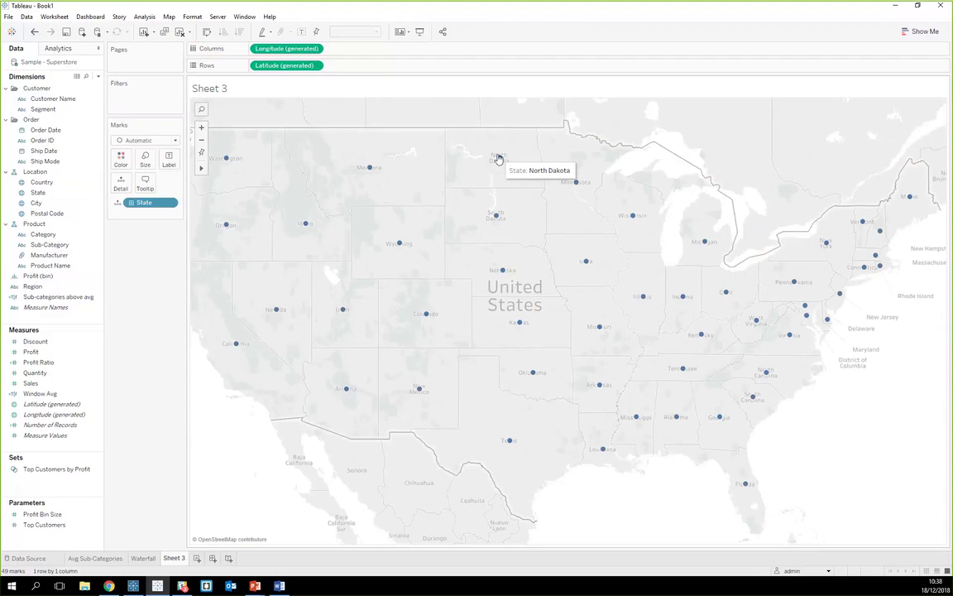
Step: Try adding Postal Code to the map as a further level of detail, and undo it
drag(66, 214, 383, 237)
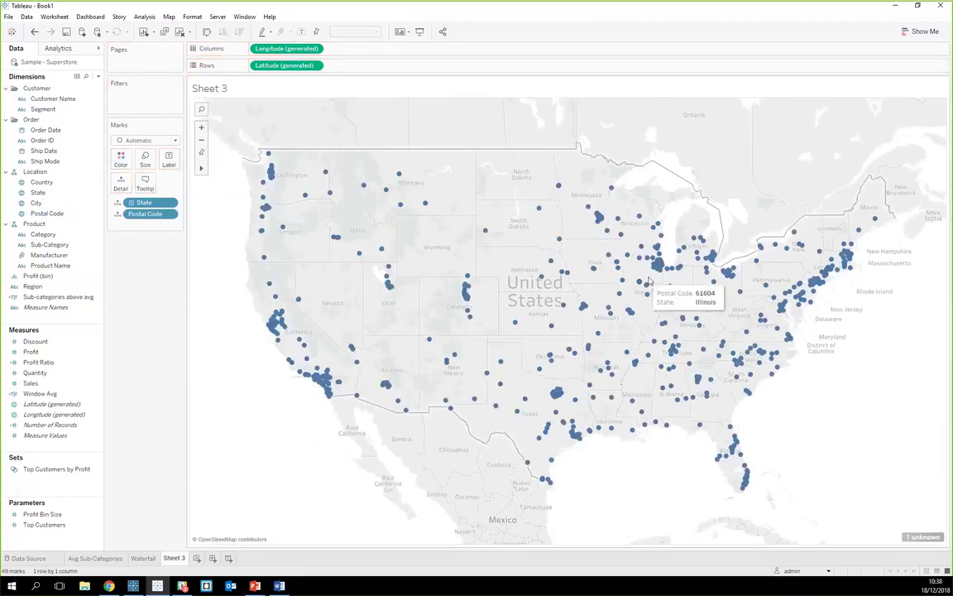
click(35, 32)
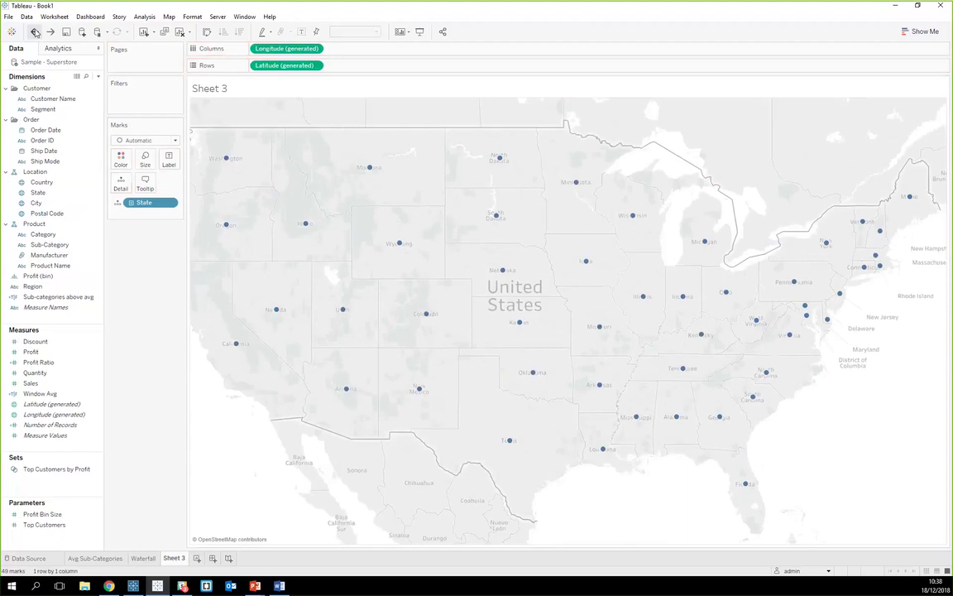
click(67, 214)
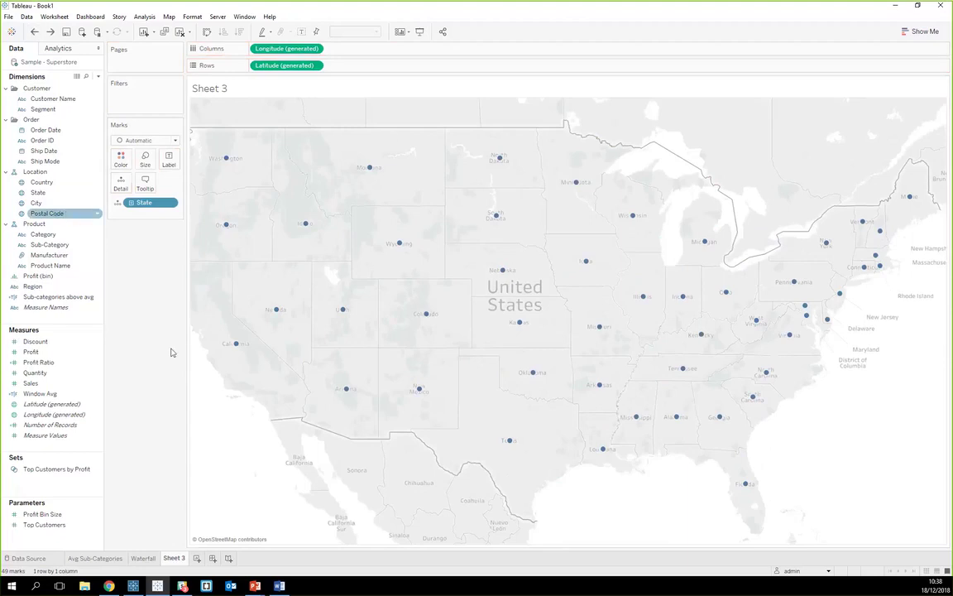
Step: Colour the states on the map by Profit
click(33, 353)
drag(33, 356, 121, 165)
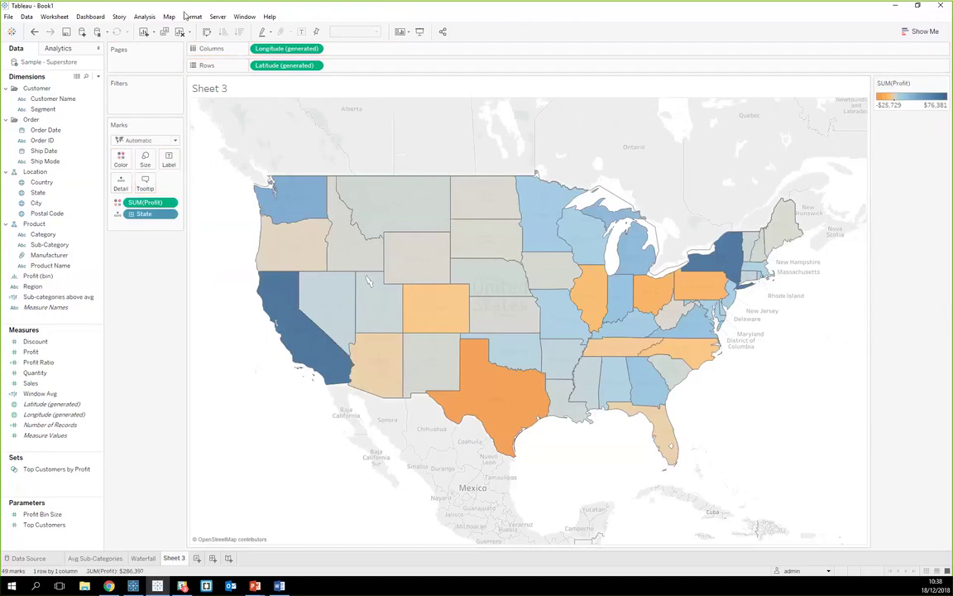
Step: Show mark labels on the state map and convert the Profit measure to a Percent of Total quick table calculation
click(302, 32)
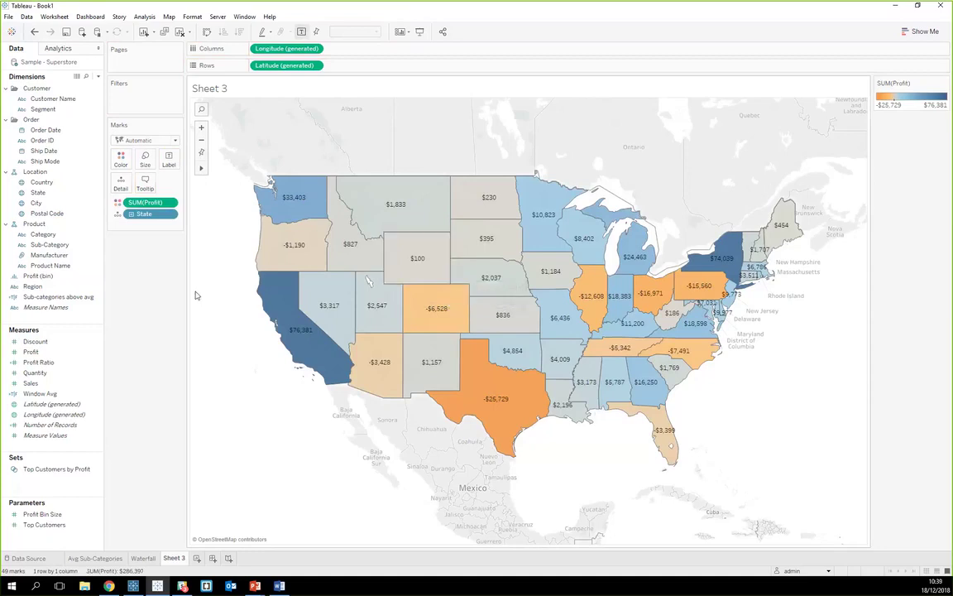
right_click(170, 204)
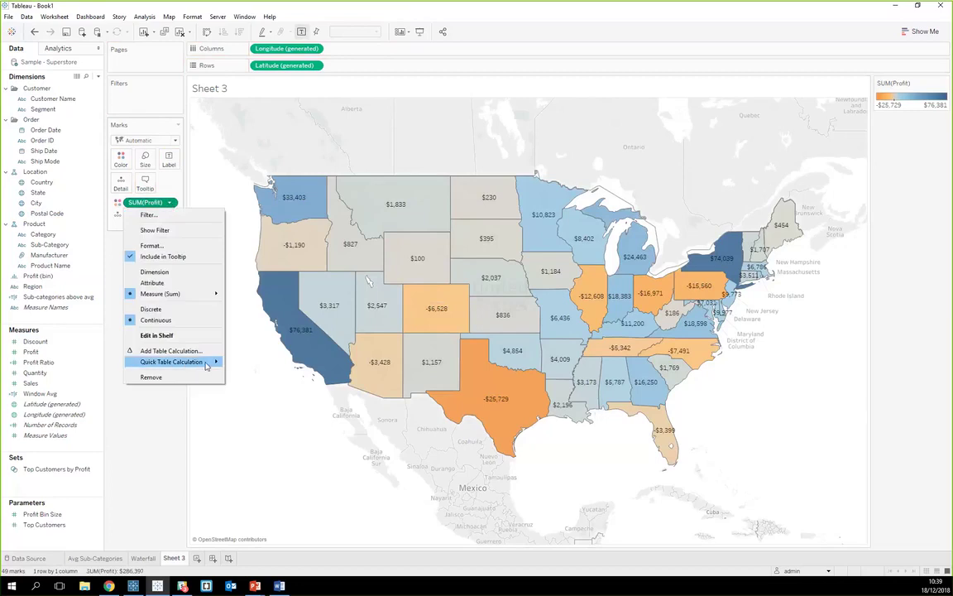
mouse_move(206, 364)
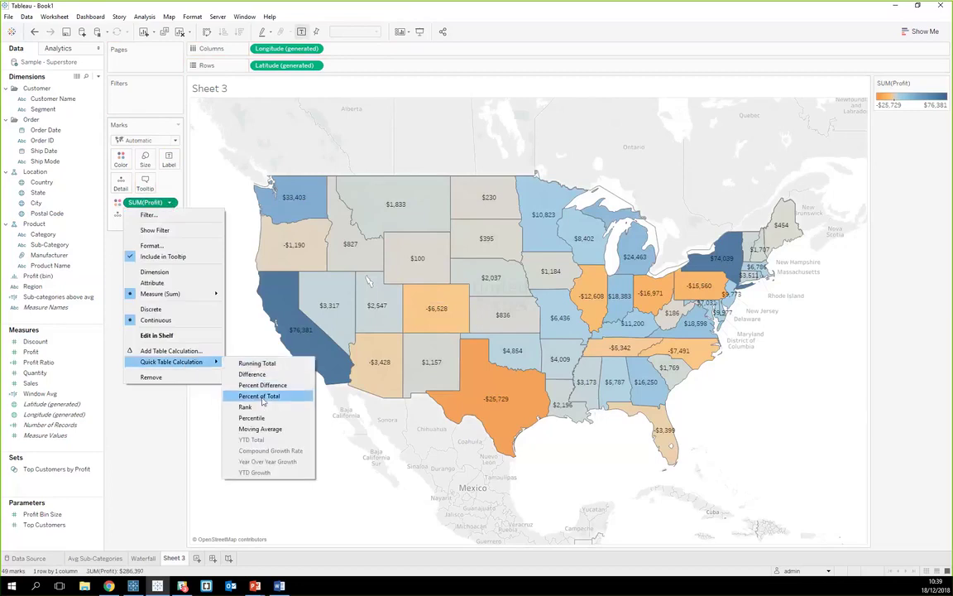
click(262, 398)
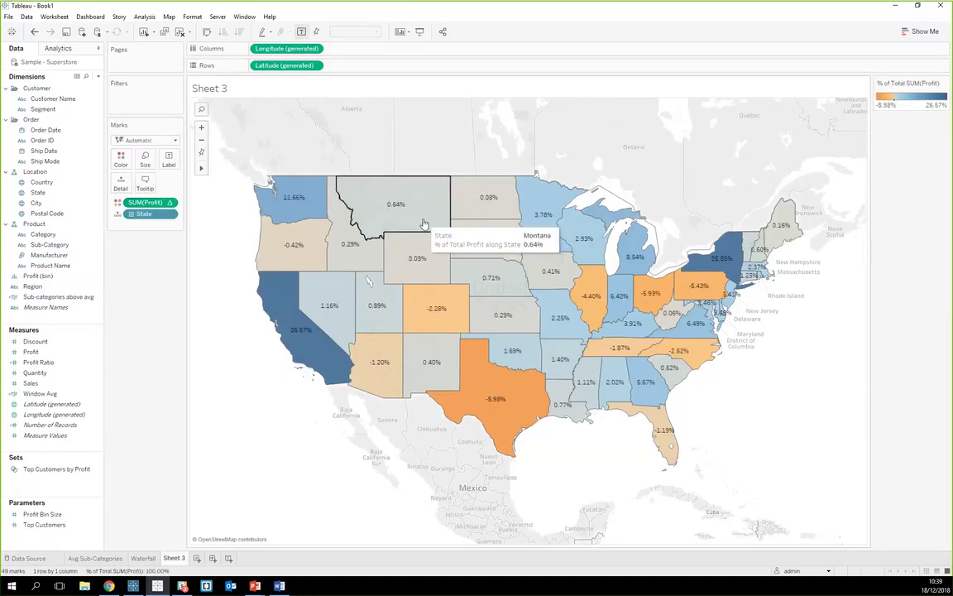
Step: Add a State filter with all states included and display its filter list beside the map
click(170, 215)
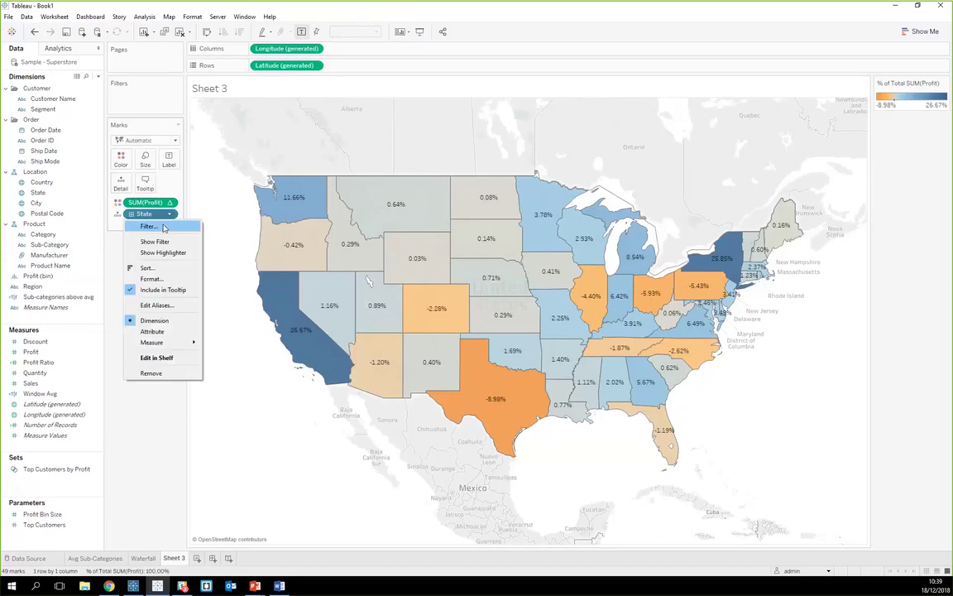
click(149, 226)
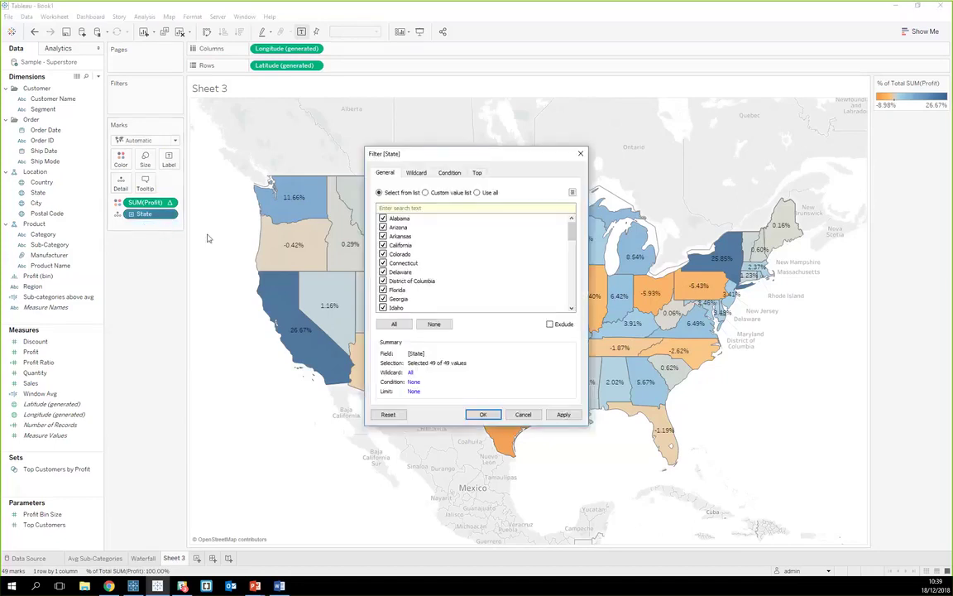
click(481, 414)
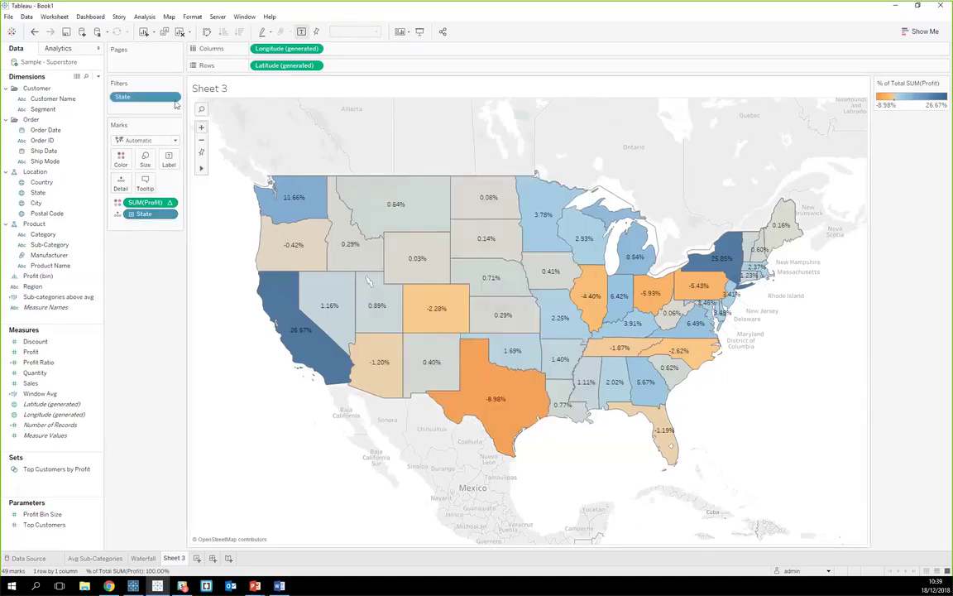
click(173, 99)
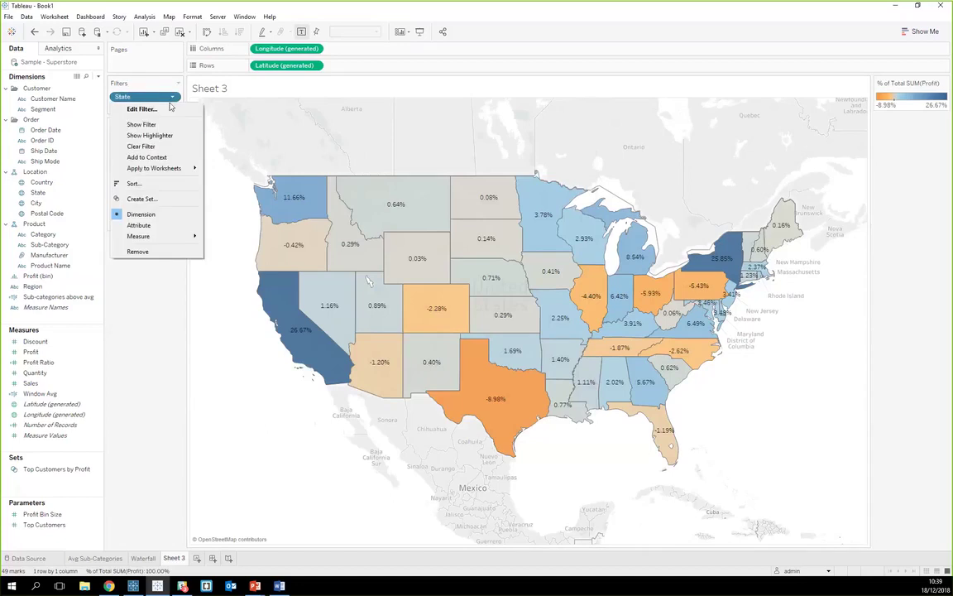
click(138, 123)
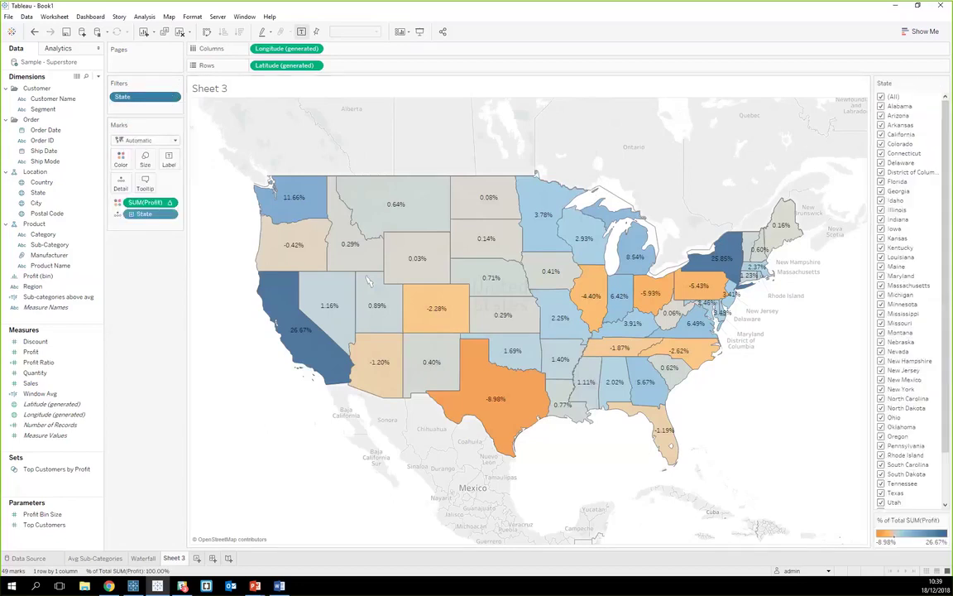
Step: Exclude Georgia, Idaho, Illinois, Indiana and Iowa from the map with the State filter
click(882, 192)
click(881, 201)
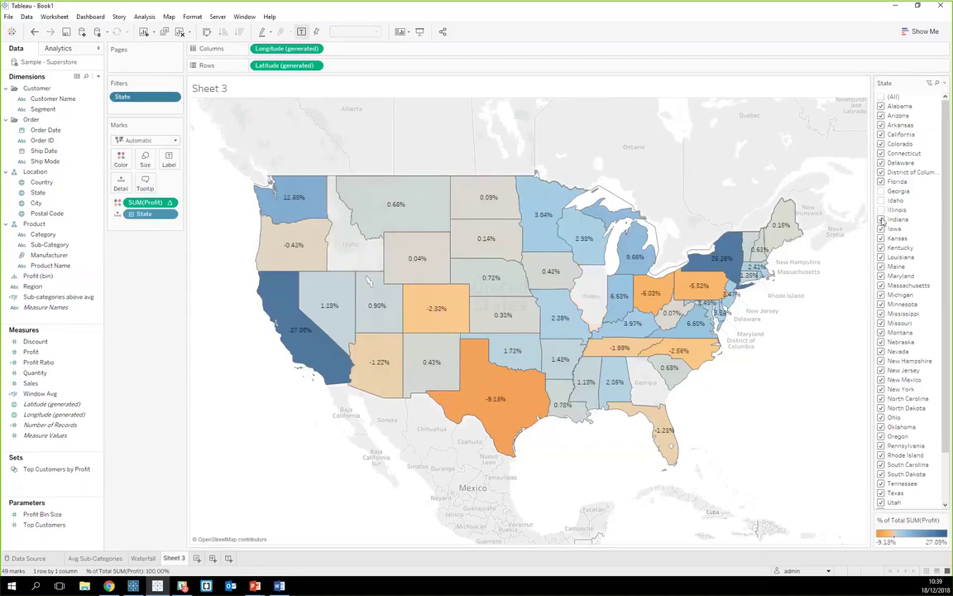
click(881, 219)
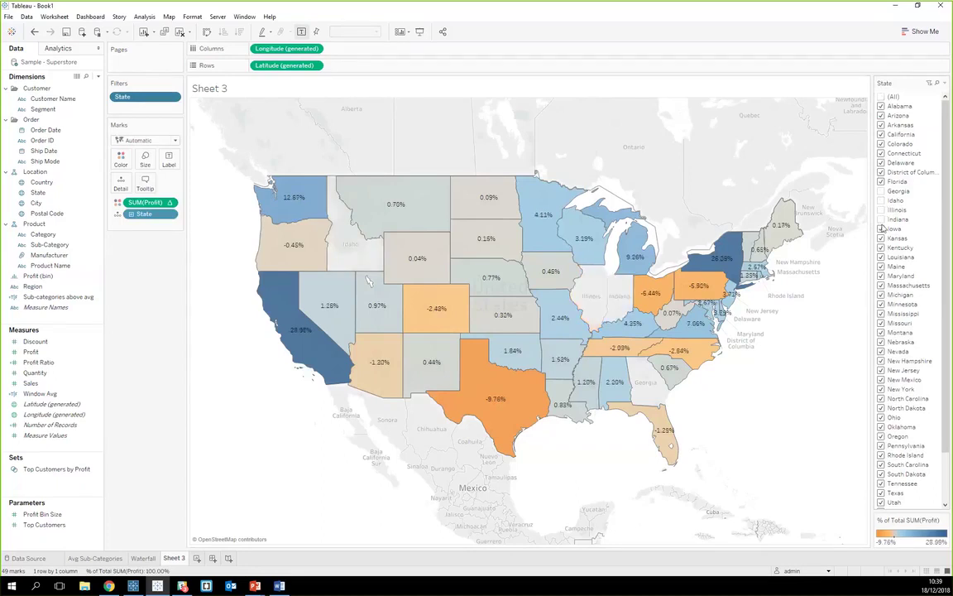
click(881, 230)
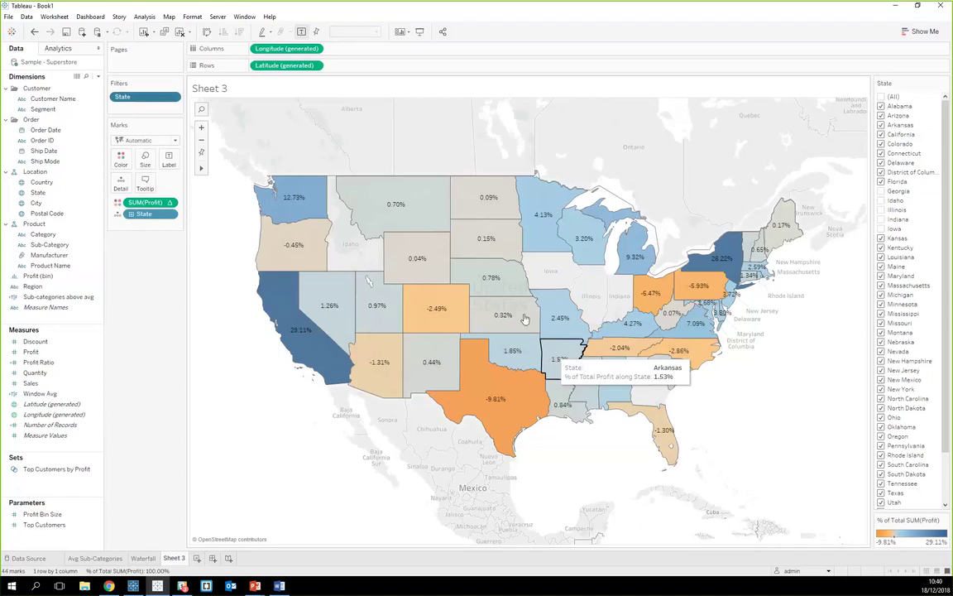
mouse_move(447, 320)
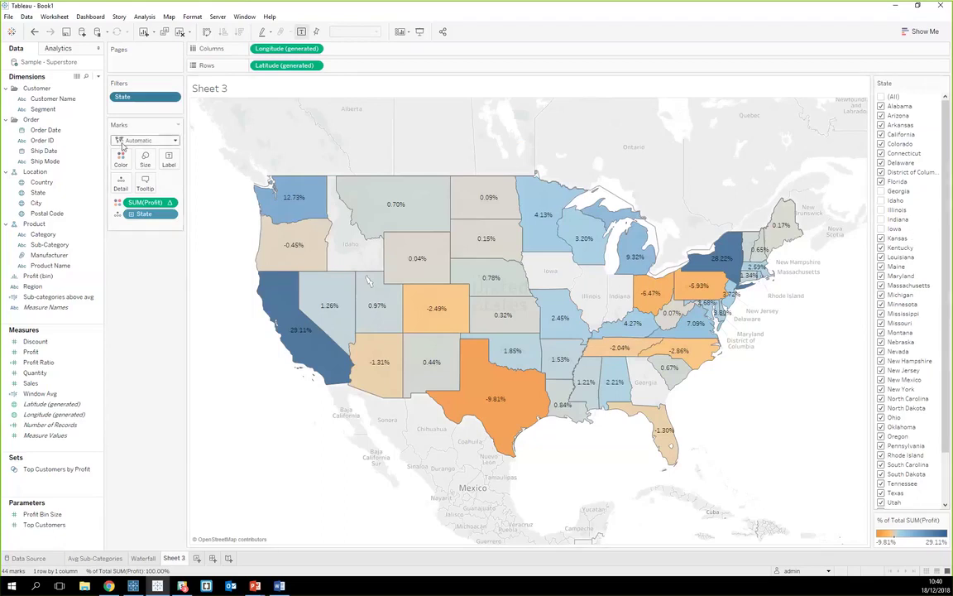
Step: Start a new calculated field named % of Total with SUM([Sales]) as the first part of its formula
click(98, 76)
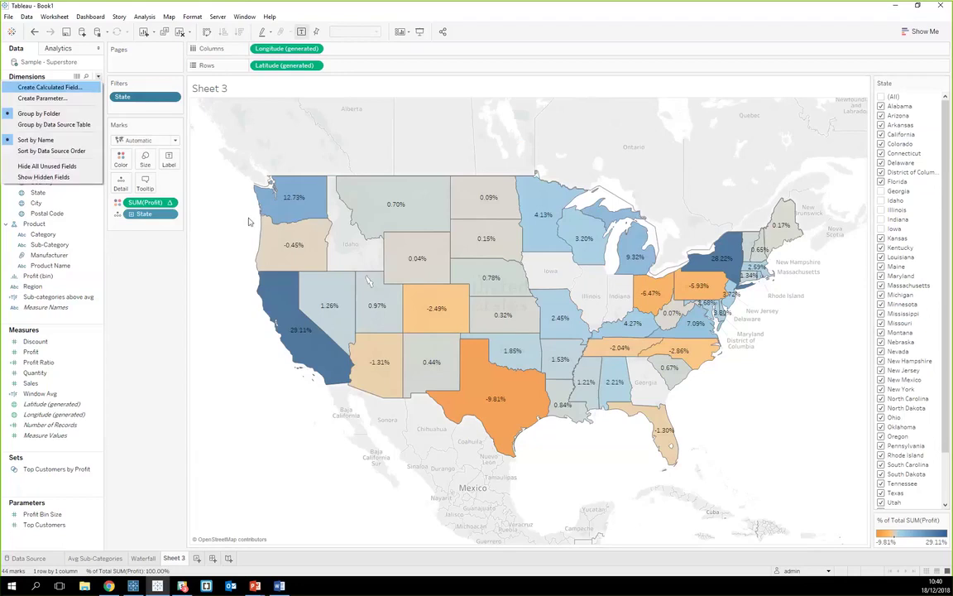
click(88, 87)
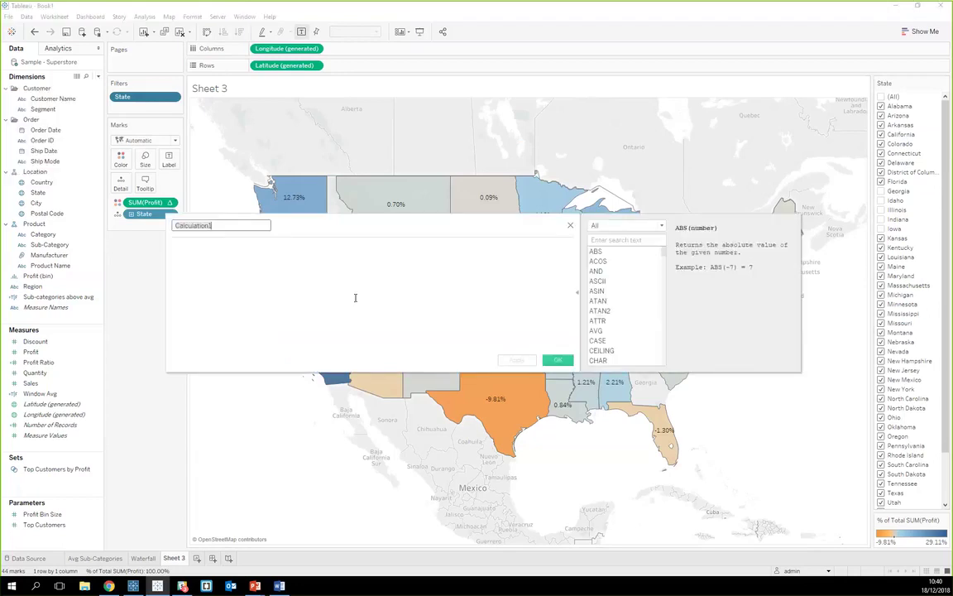
text(% of Total)
click(273, 254)
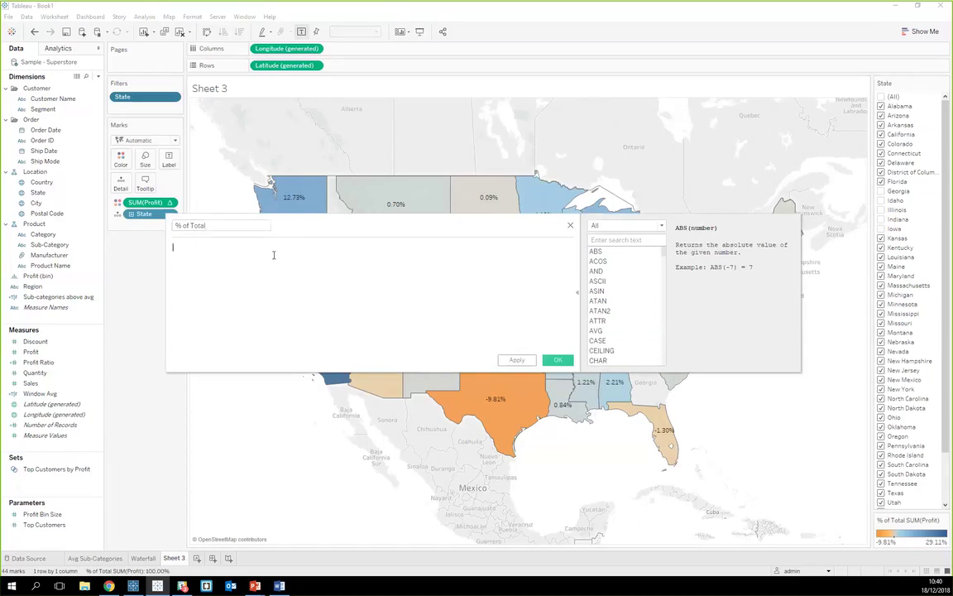
text(sum)
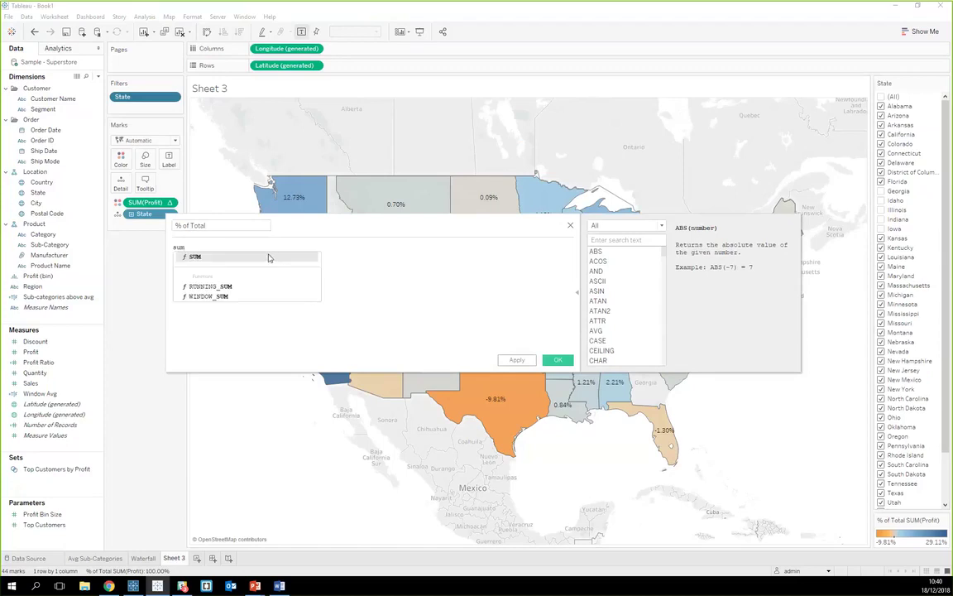
key(Return)
text(sa)
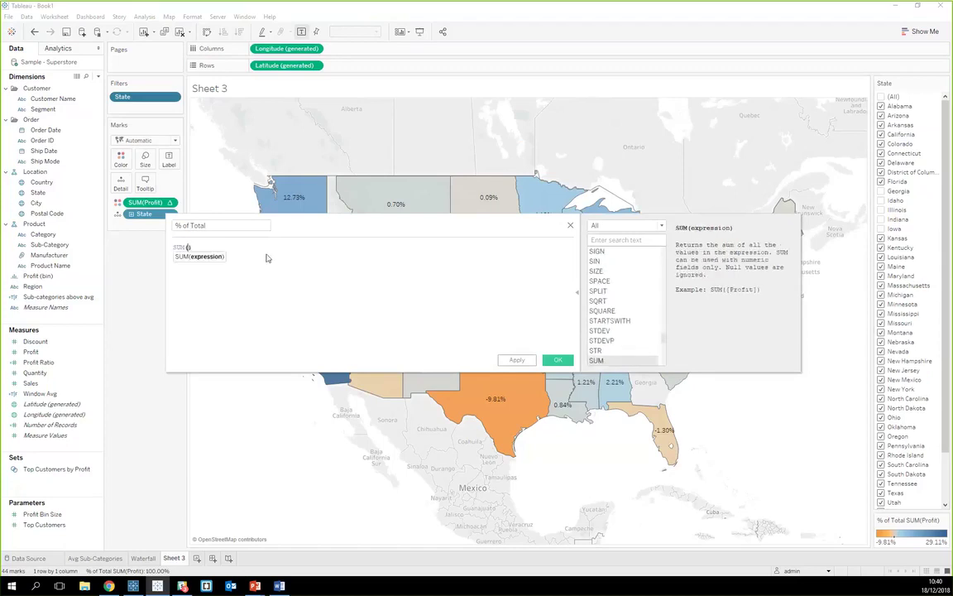
click(266, 258)
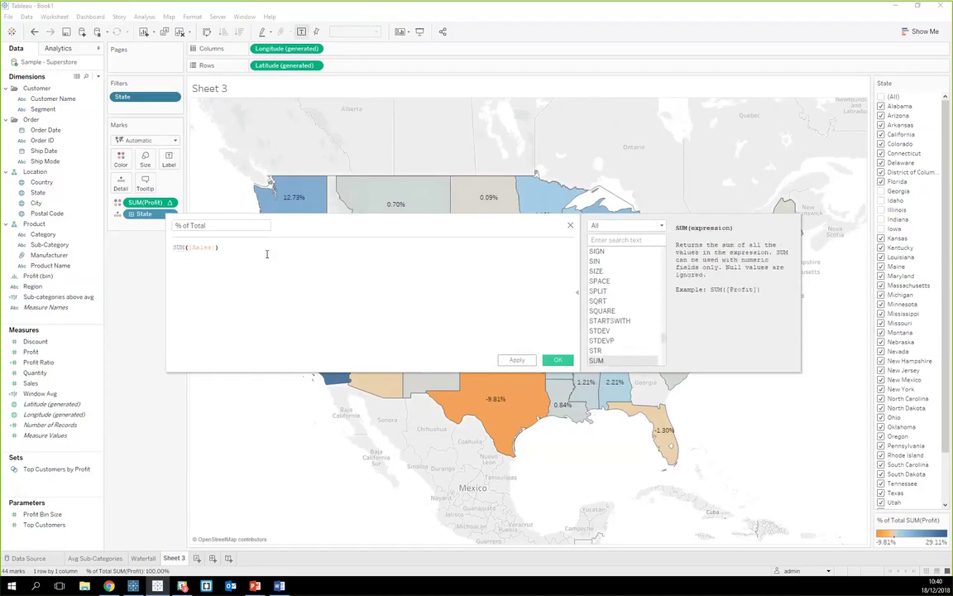
Step: Complete the formula as SUM([Sales])/SUM({SUM([Sales])}), save the field, and colour the states by it in place of Profit
text(/sum)
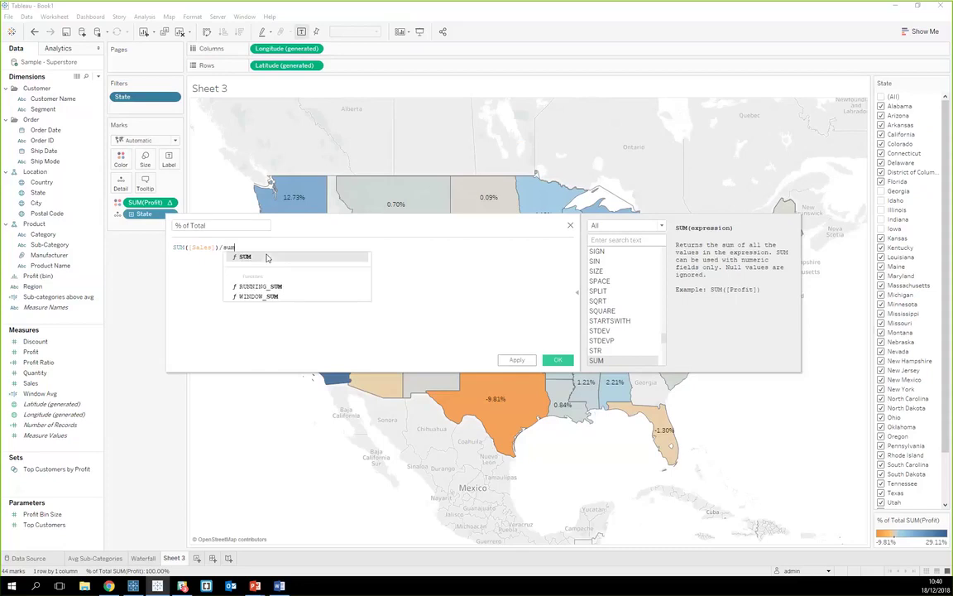
click(261, 257)
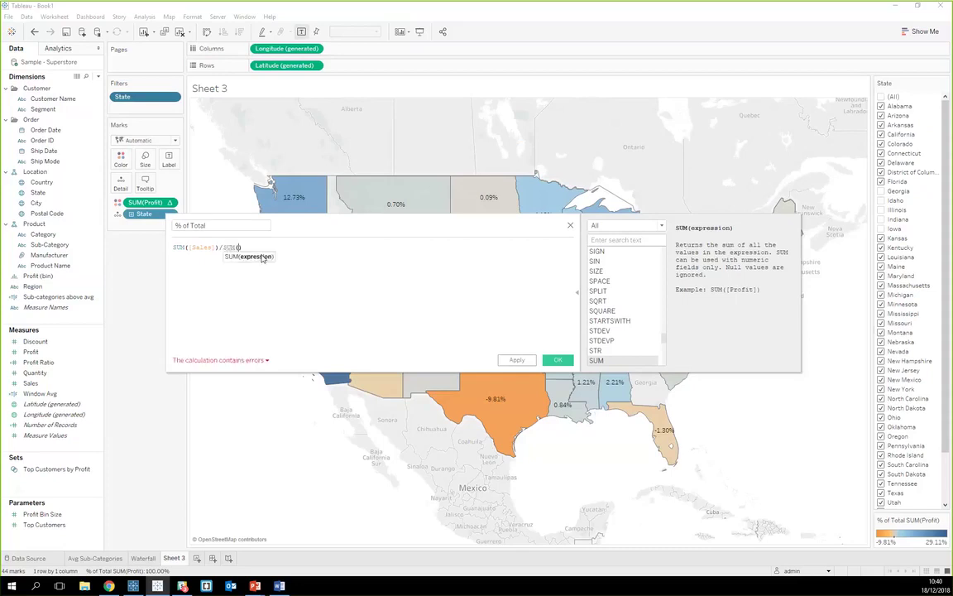
text(sum)
click(263, 258)
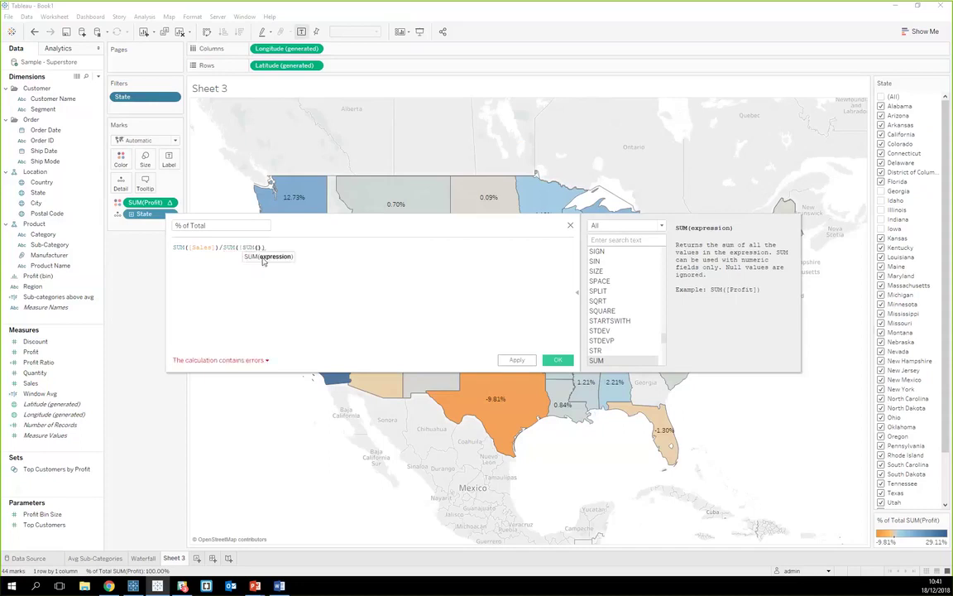
text(sal)
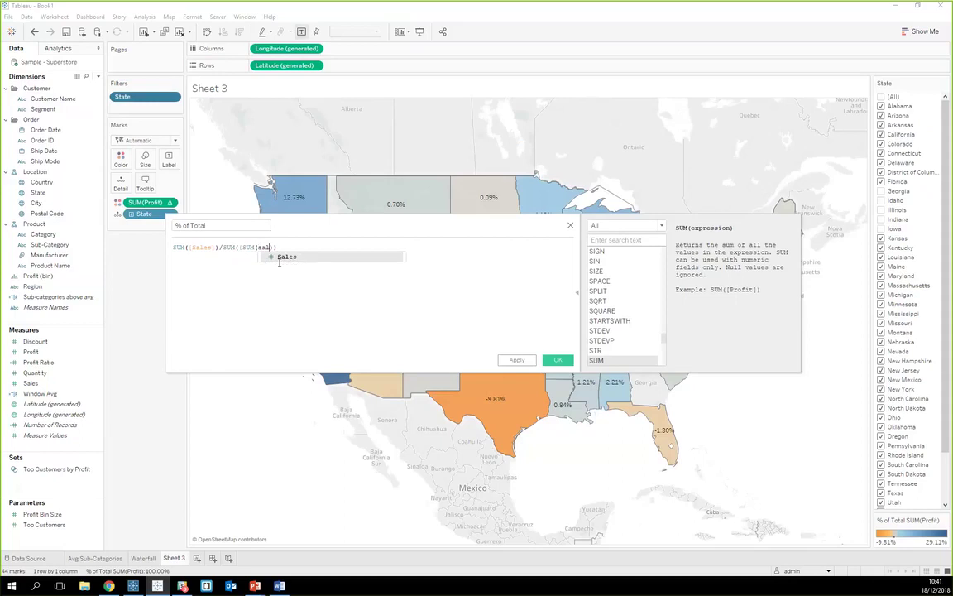
click(282, 257)
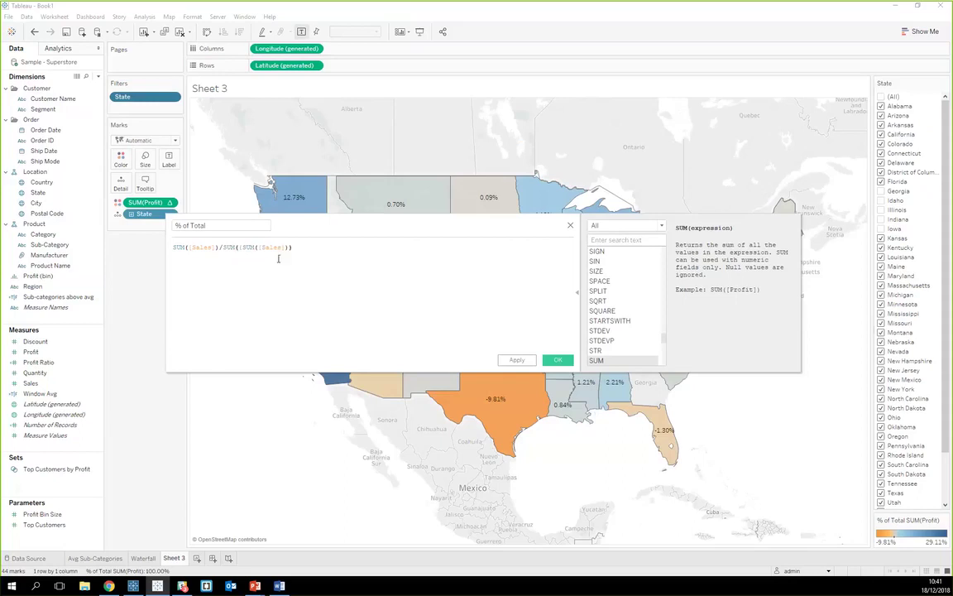
text()))
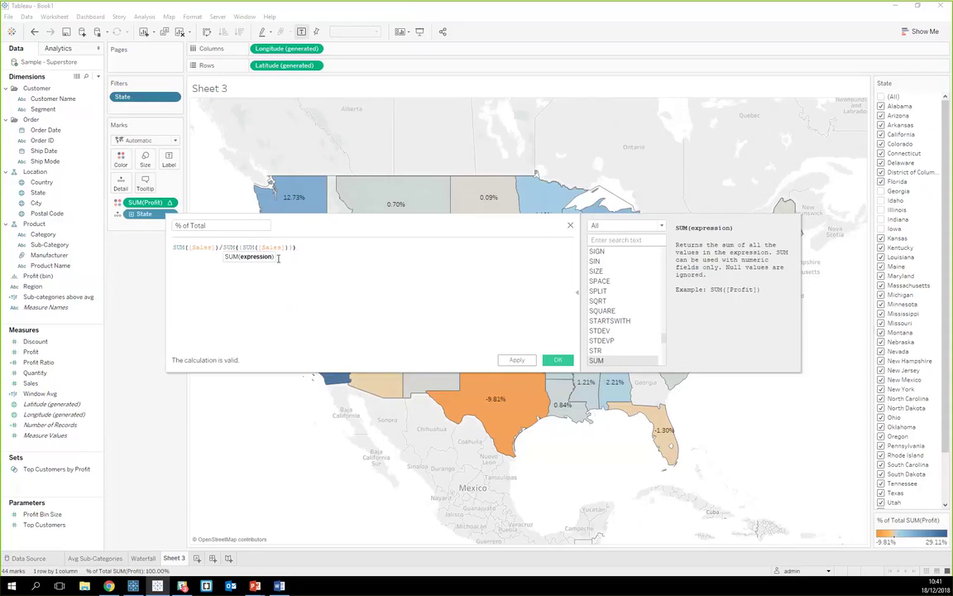
key(Right)
ctrl+scroll(294, 300, up, 3)
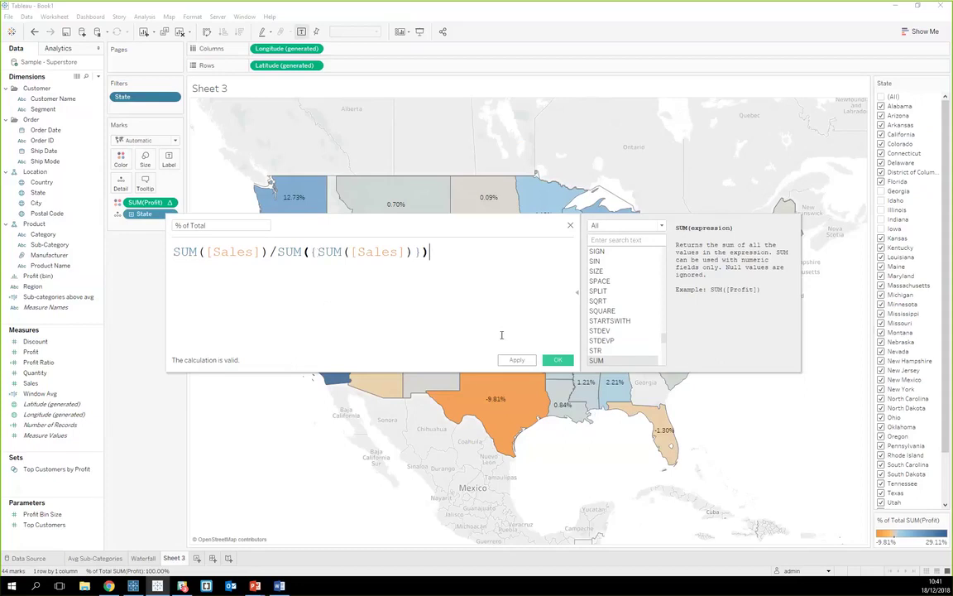
click(560, 362)
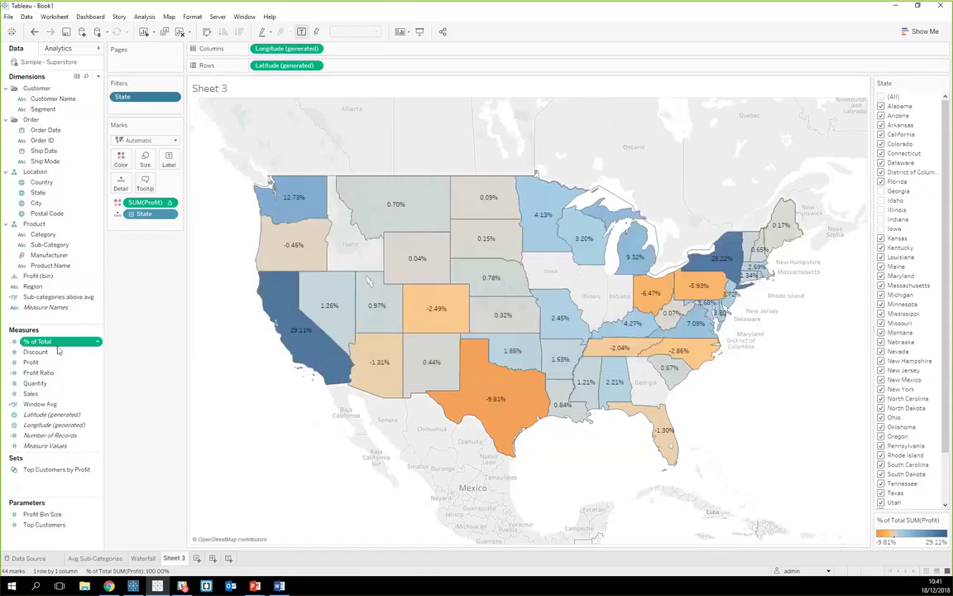
drag(57, 346, 122, 161)
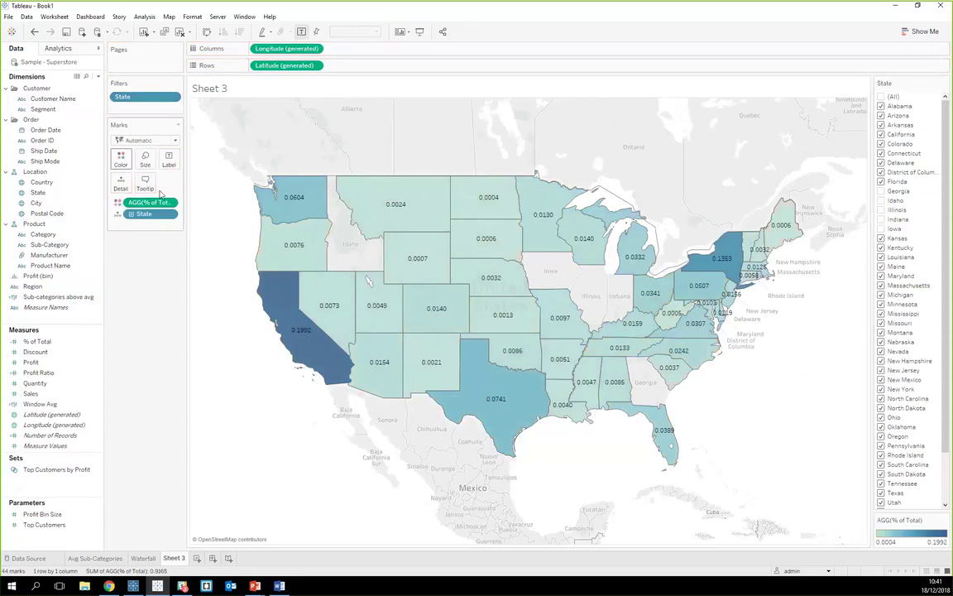
Step: In the State filter, include Illinois, Indiana and Iowa again and exclude Louisiana and Maine
click(882, 210)
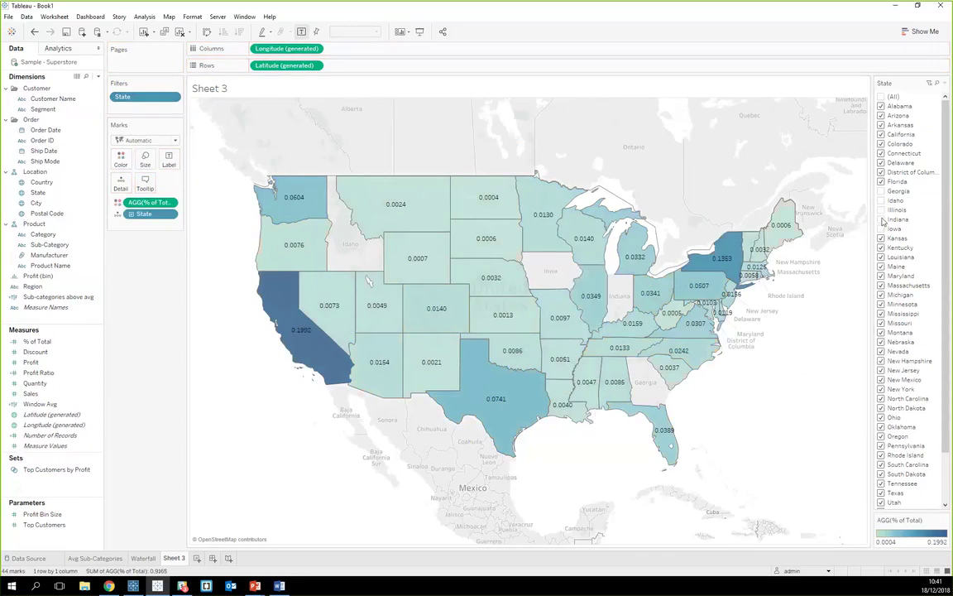
click(882, 220)
click(881, 229)
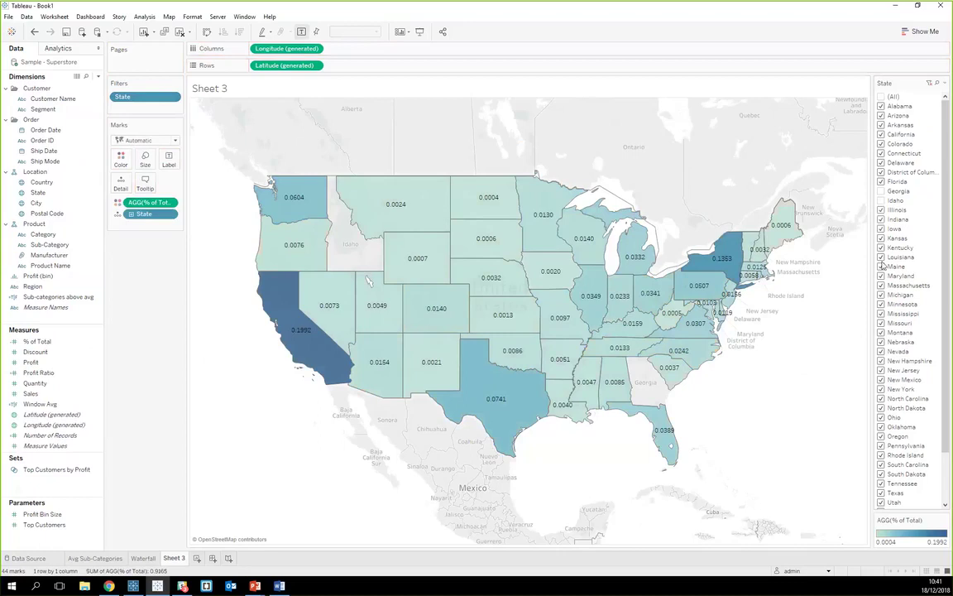
click(881, 257)
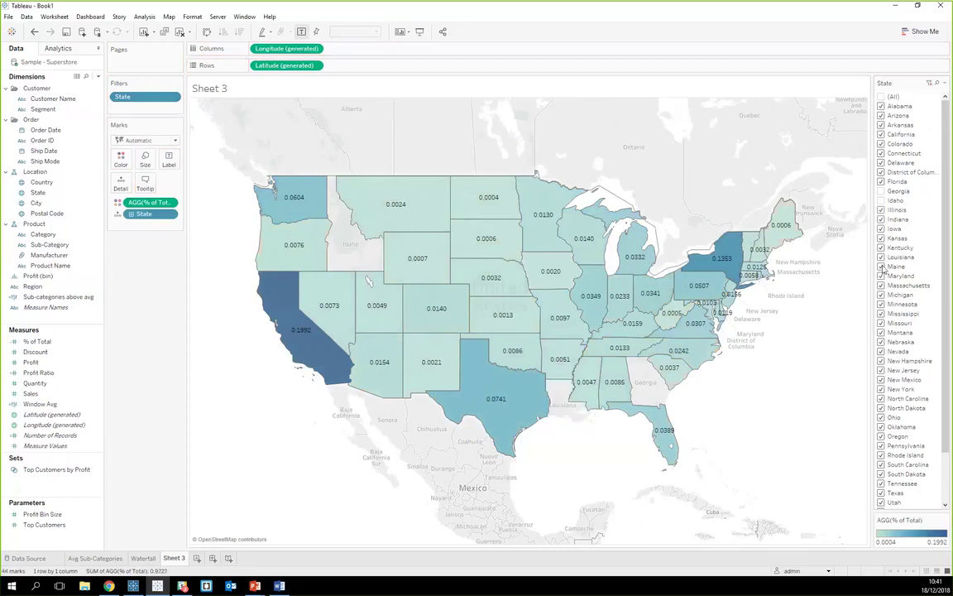
click(881, 266)
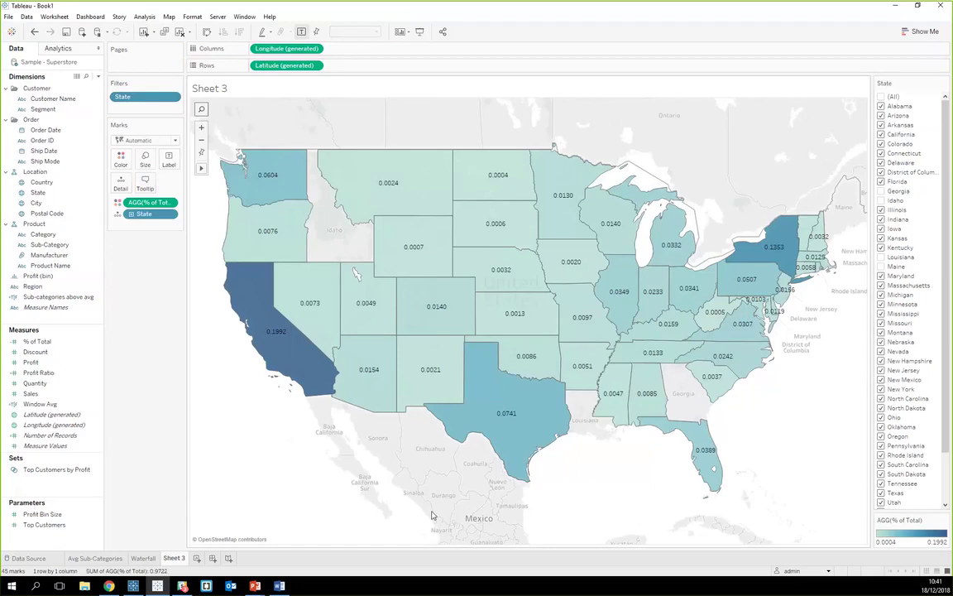
Step: Rename the current worksheet, Sheet 3, as Map
double_click(173, 559)
text(Map)
key(Return)
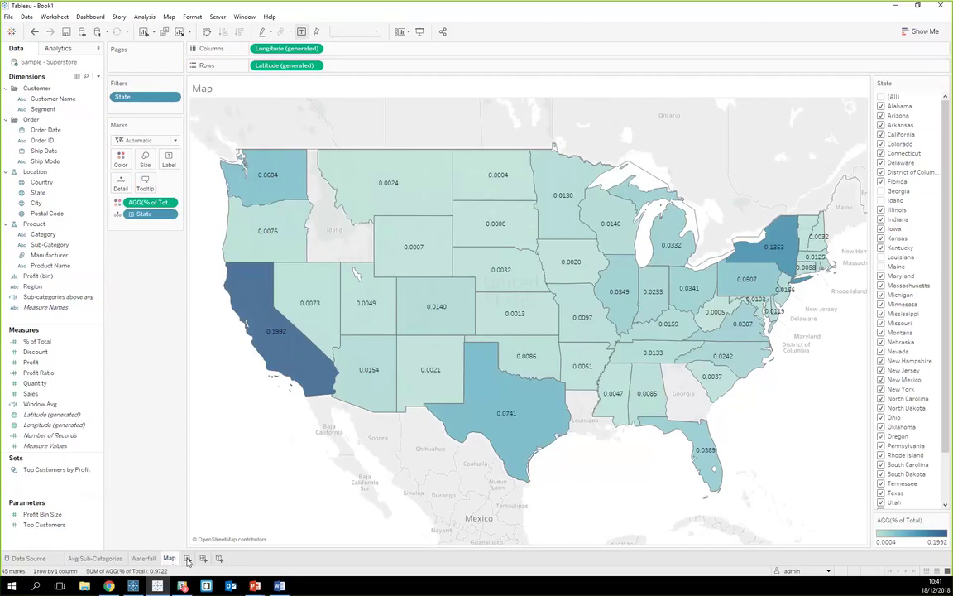
Step: Add a new worksheet and set its fit to Entire View
click(188, 559)
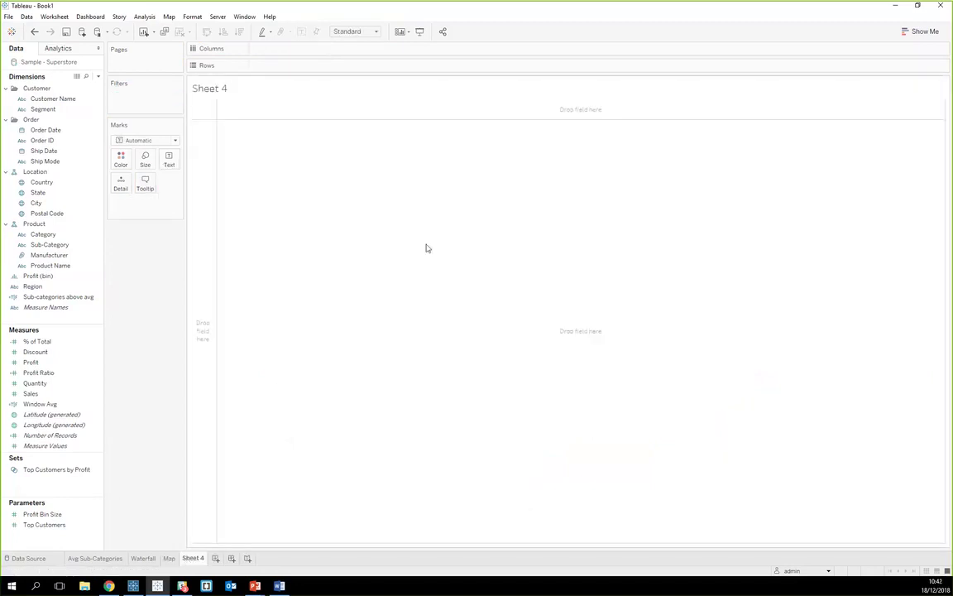
click(378, 31)
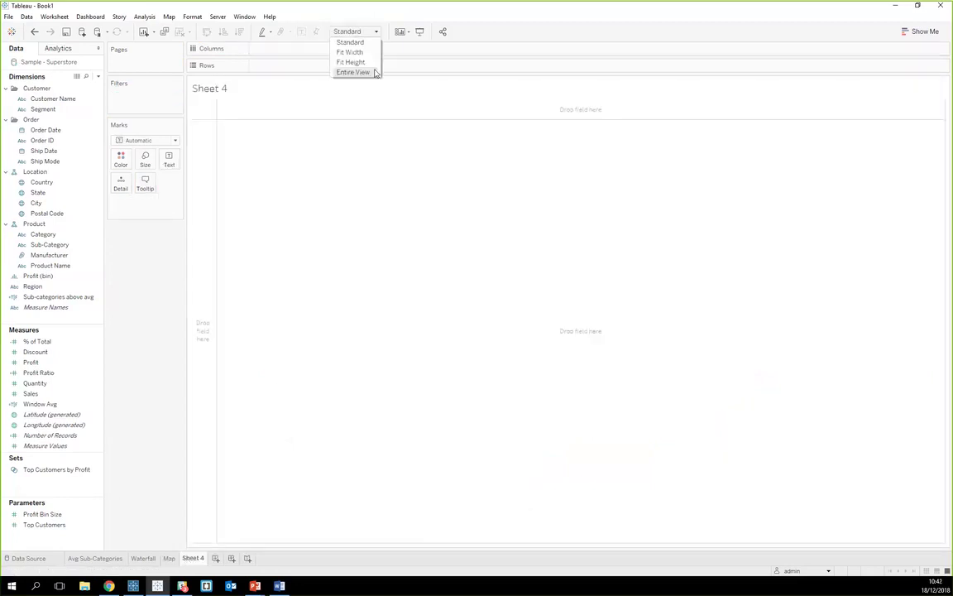
click(340, 70)
Step: Plot Sales on rows against the year of Order Date on columns
drag(50, 394, 304, 52)
drag(303, 70, 302, 66)
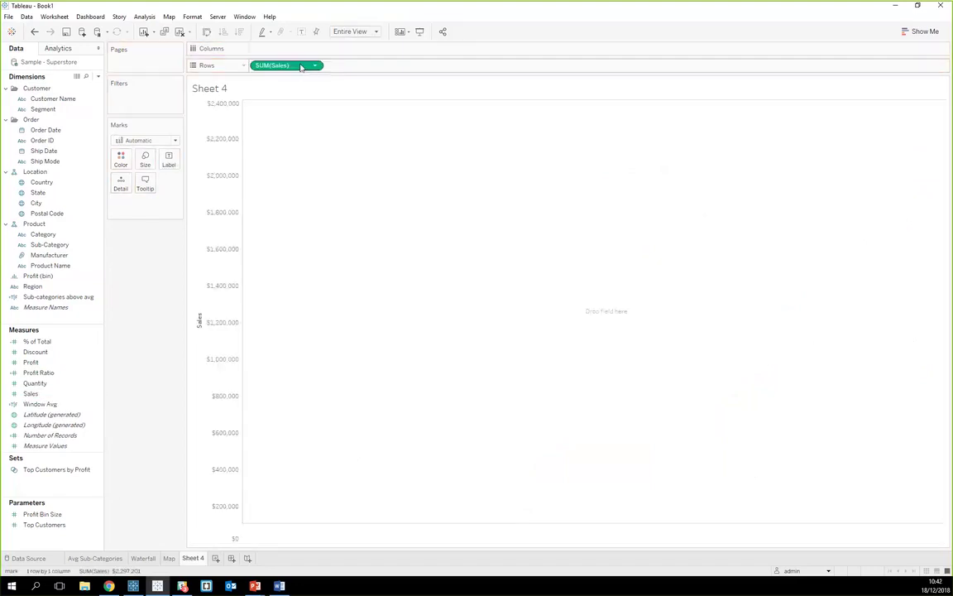
click(58, 130)
drag(58, 130, 296, 48)
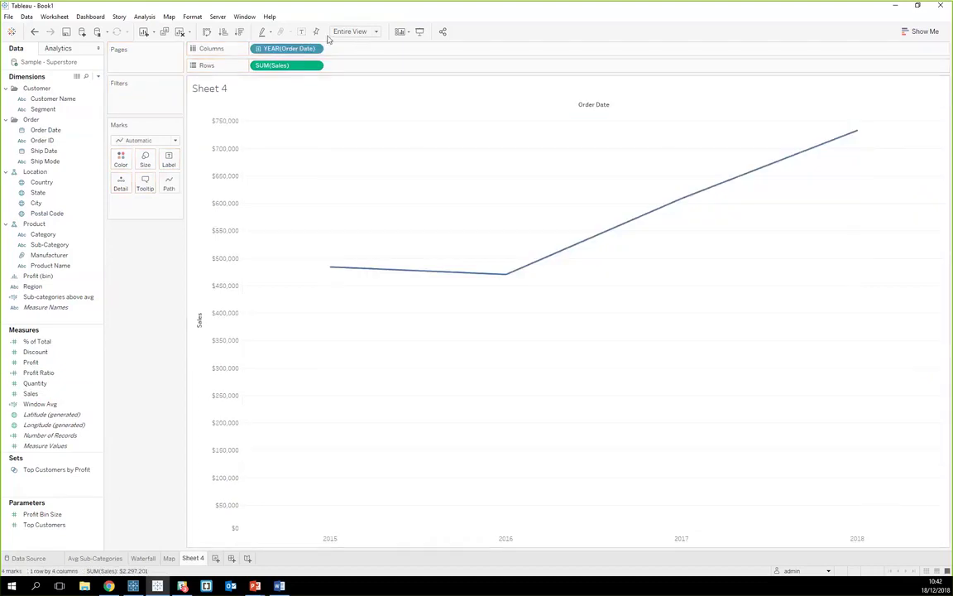
Step: Try drilling Order Date down to quarters and months, with and without the quarter level, and return the columns to years only
click(259, 49)
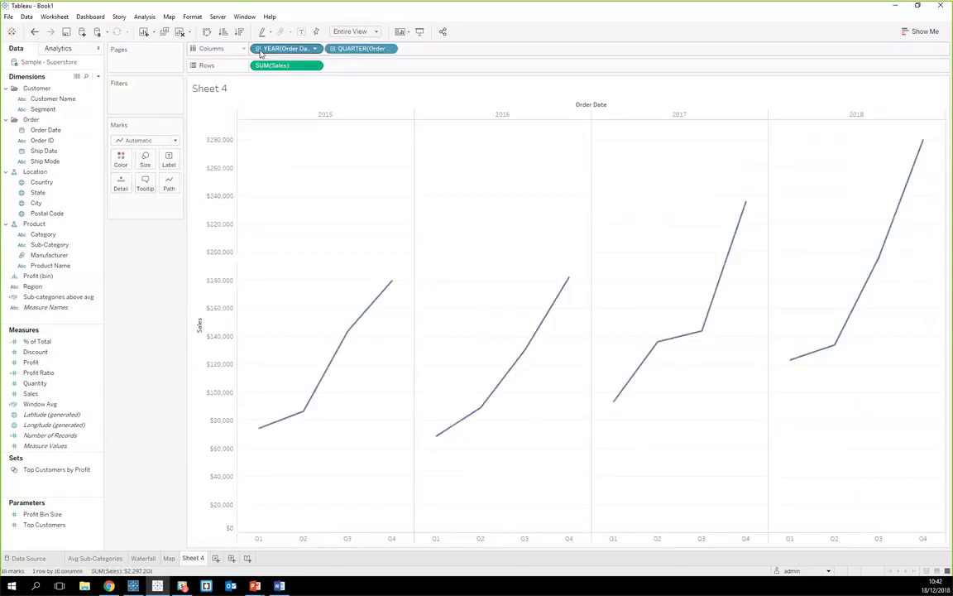
click(332, 49)
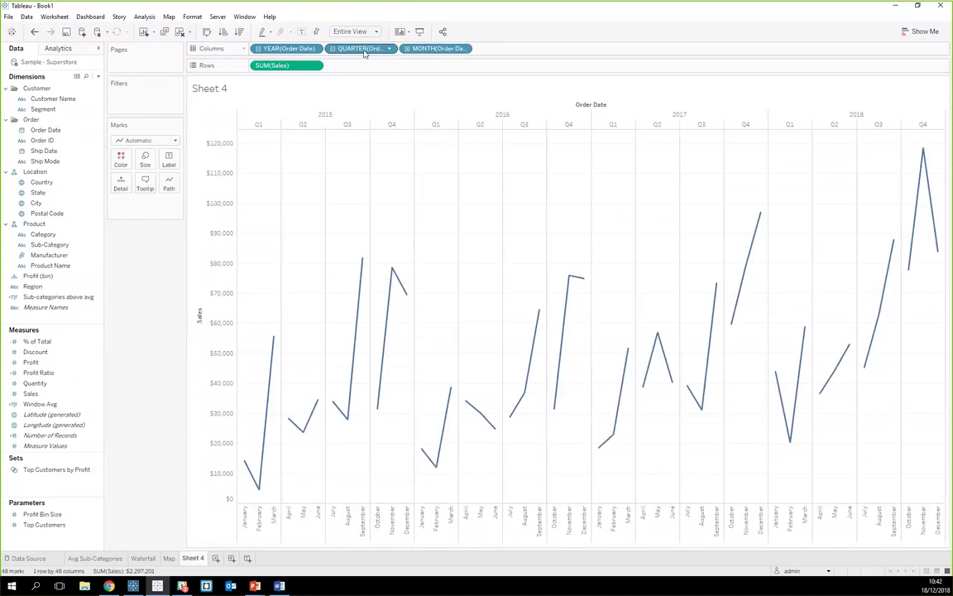
drag(366, 52, 170, 268)
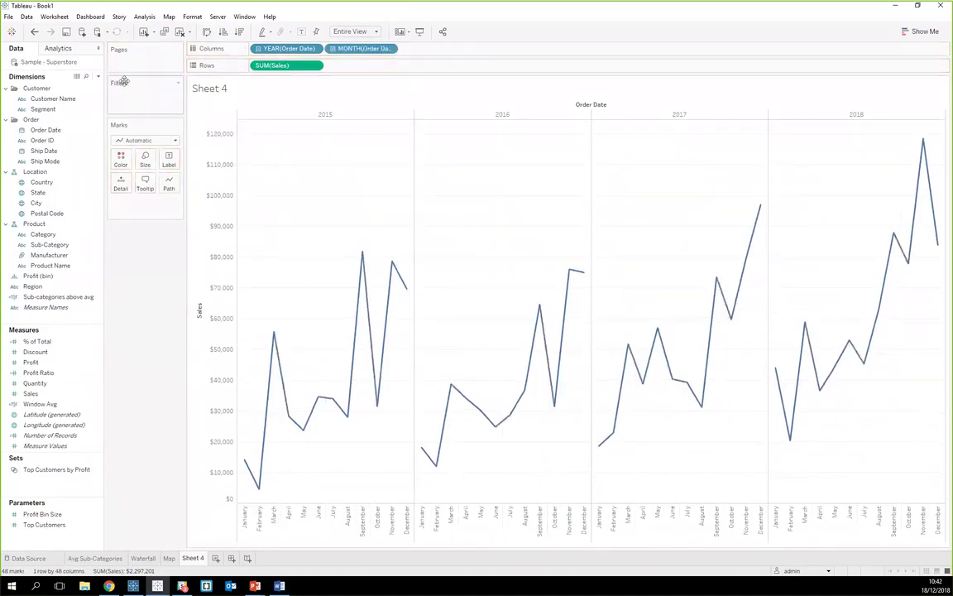
click(34, 31)
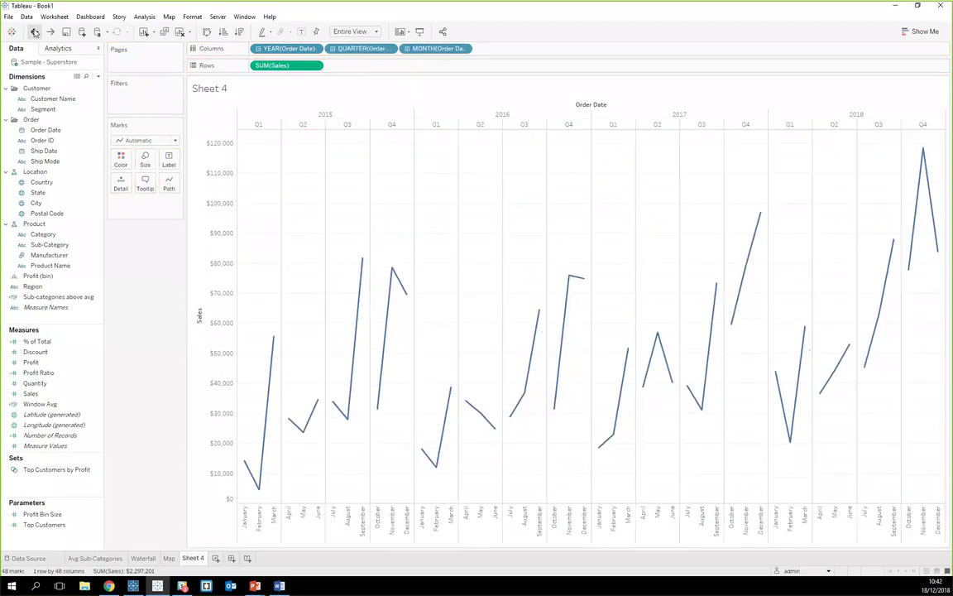
drag(440, 49, 237, 151)
drag(356, 48, 132, 289)
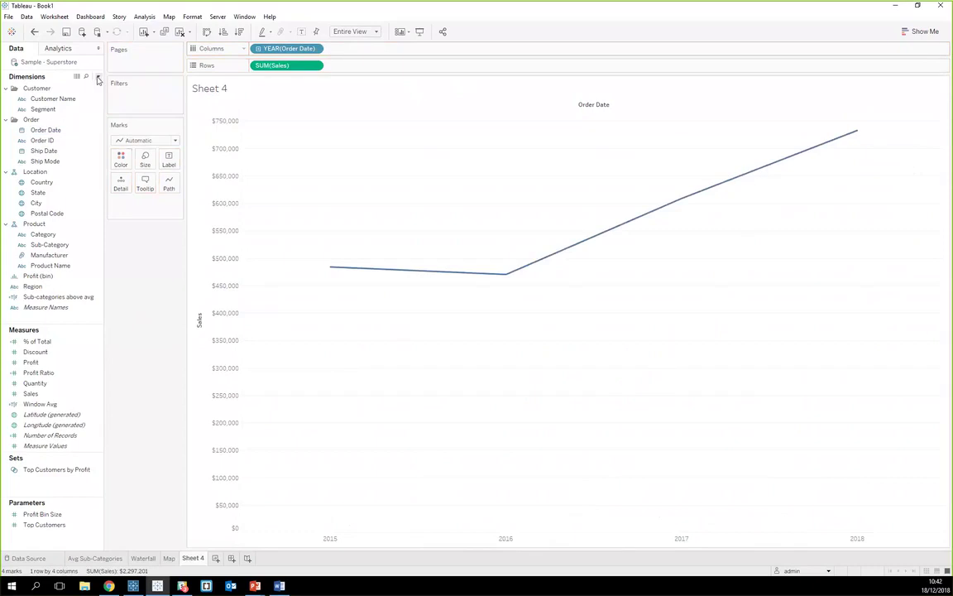
Step: Start a new parameter with data type String and a list of allowable values
click(98, 76)
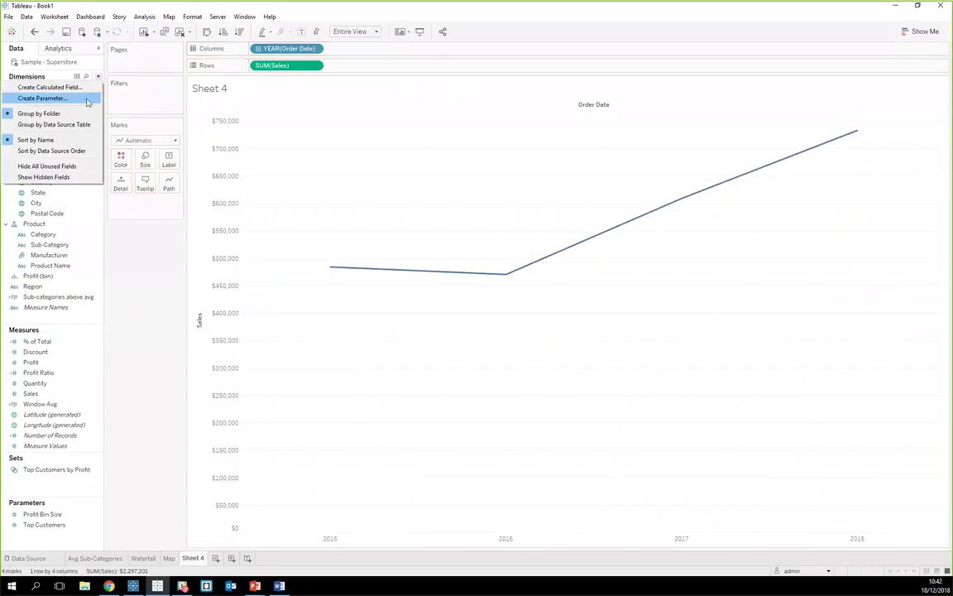
click(83, 97)
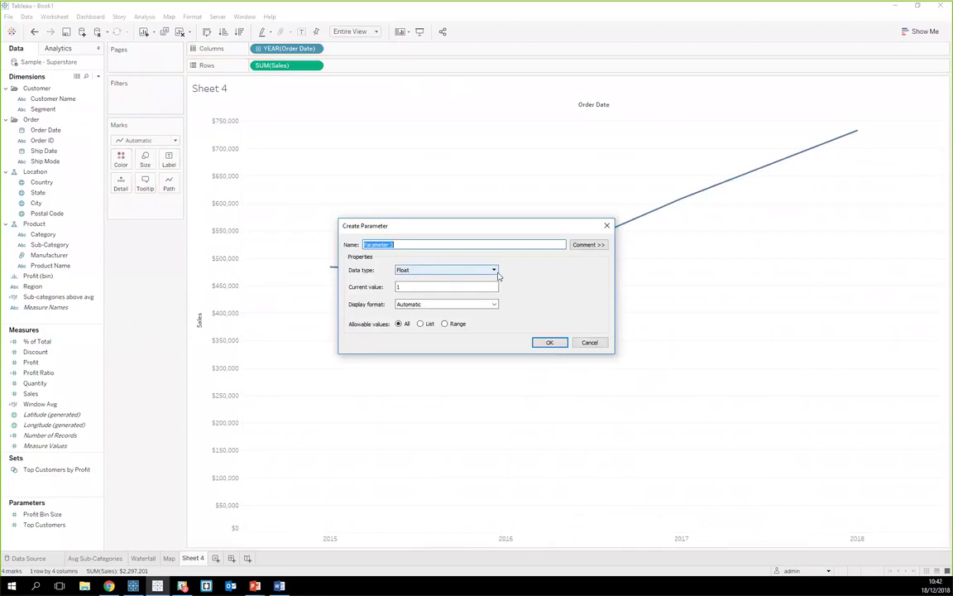
click(495, 271)
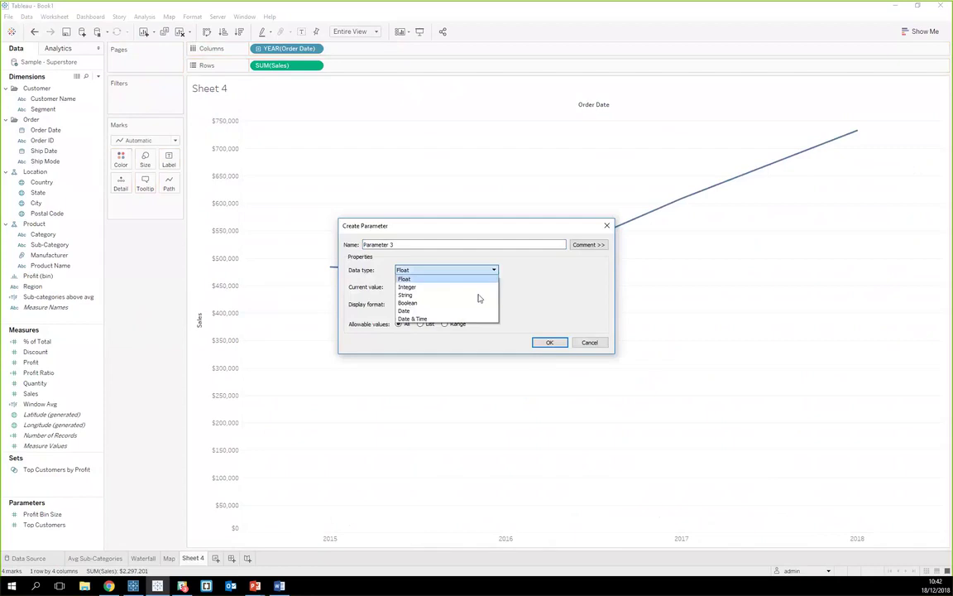
click(479, 296)
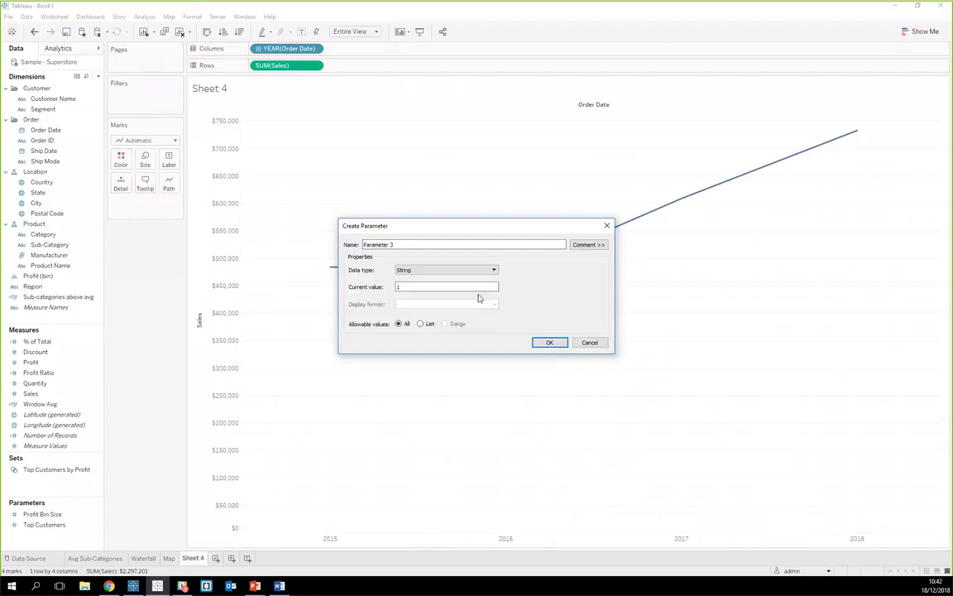
click(421, 324)
Step: Enter year, quarter, month and day as the parameter's list values and save the parameter
click(378, 365)
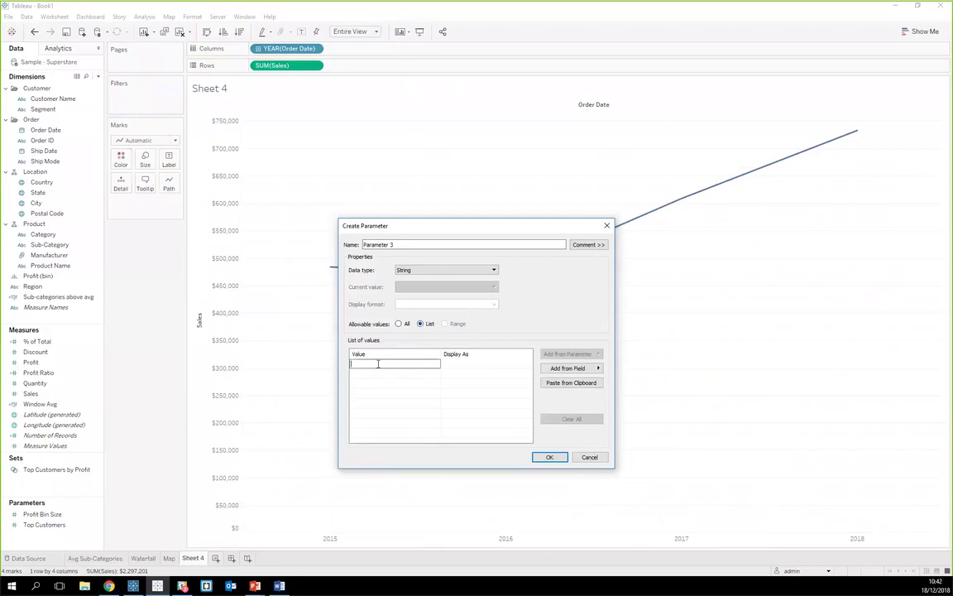
text(year)
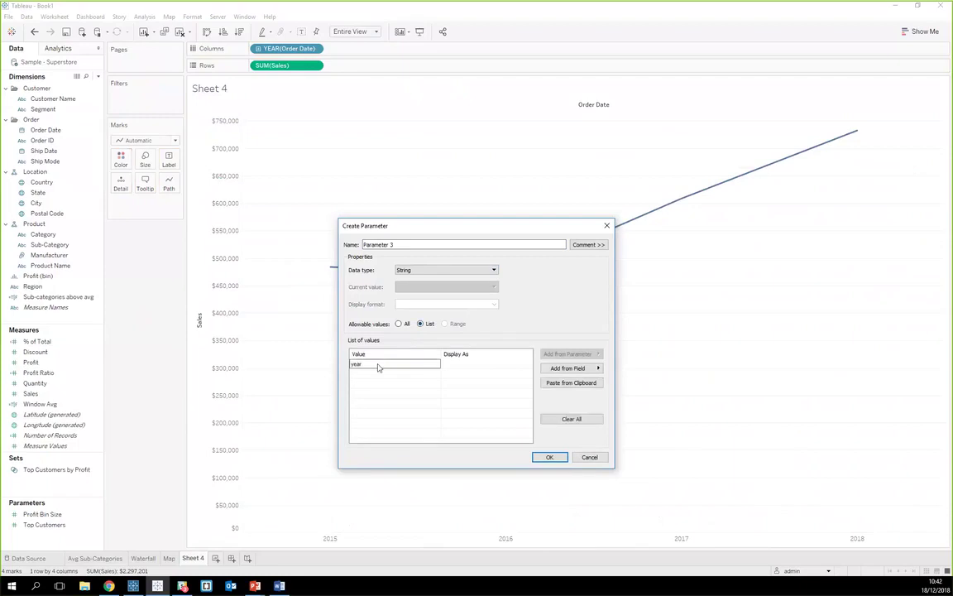
key(Return)
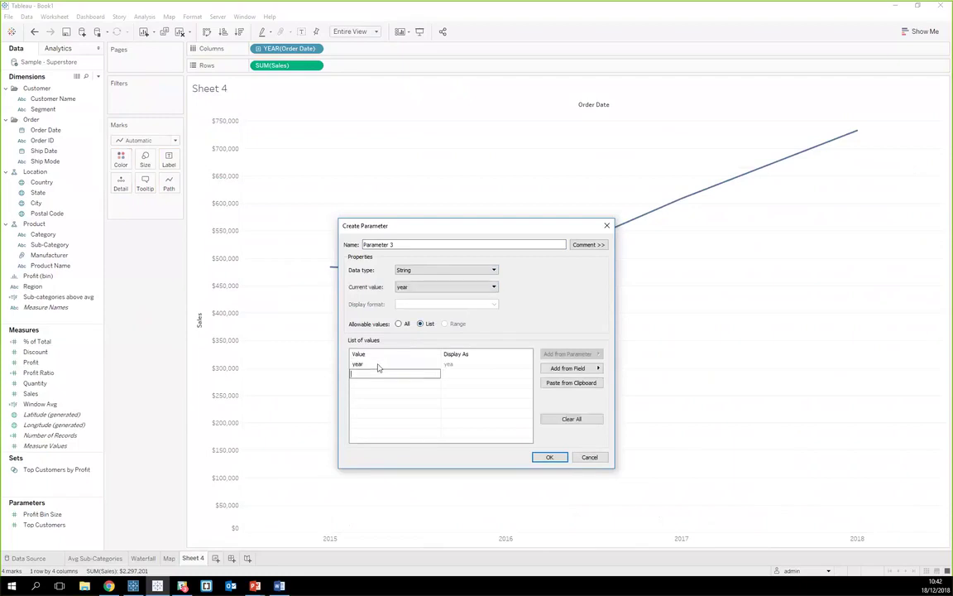
text(quarter)
key(Return)
text(mon)
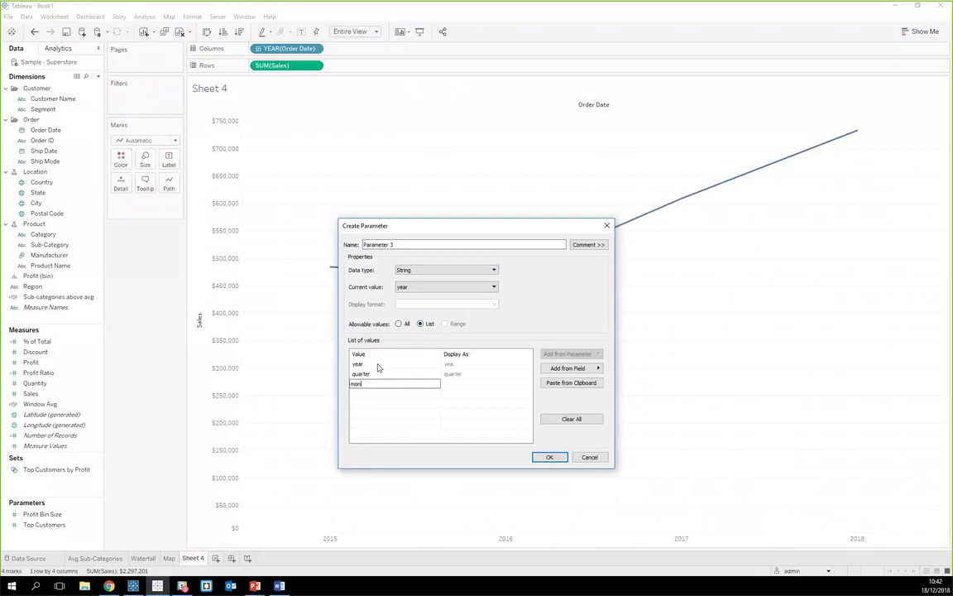
text(th)
key(Return)
text(day)
key(Return)
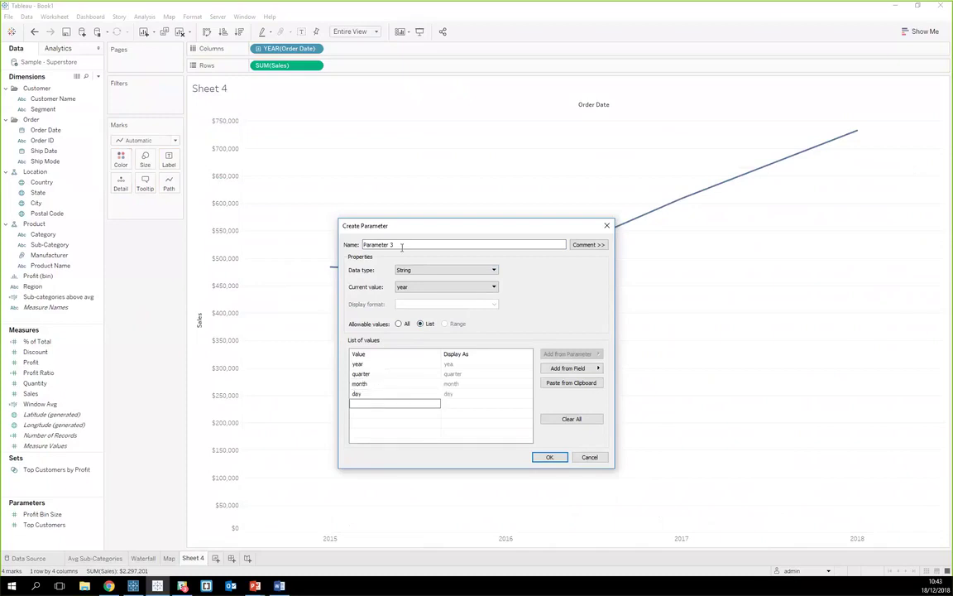
click(550, 458)
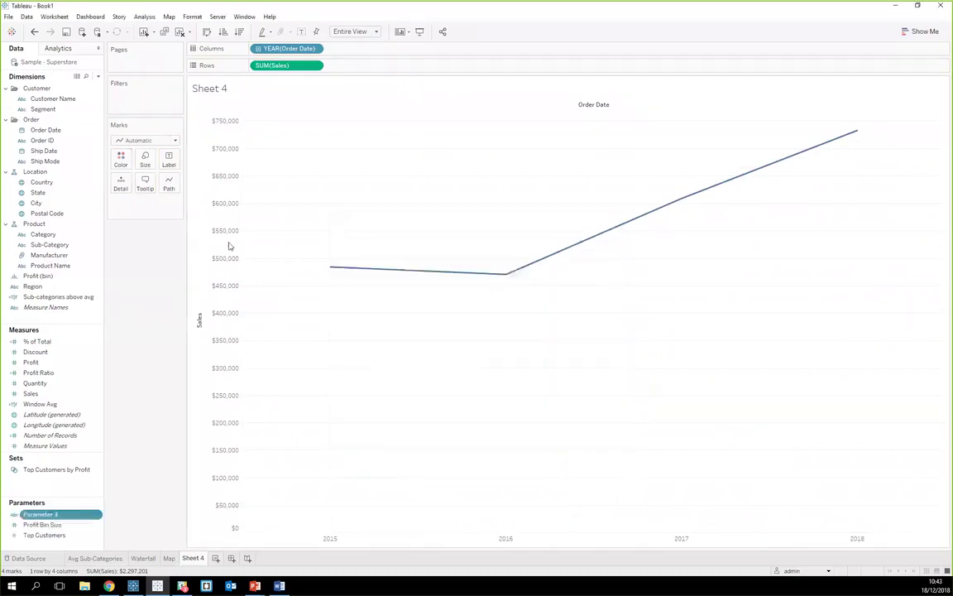
Step: Start a new calculated field with the formula DATETRUNC([Parameter 3],[Order Date])
click(98, 77)
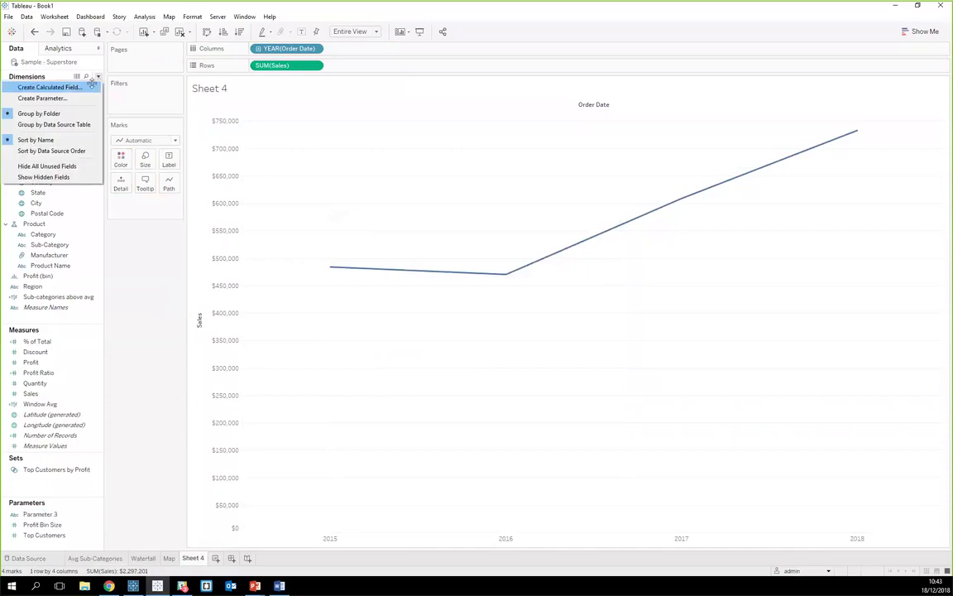
click(92, 86)
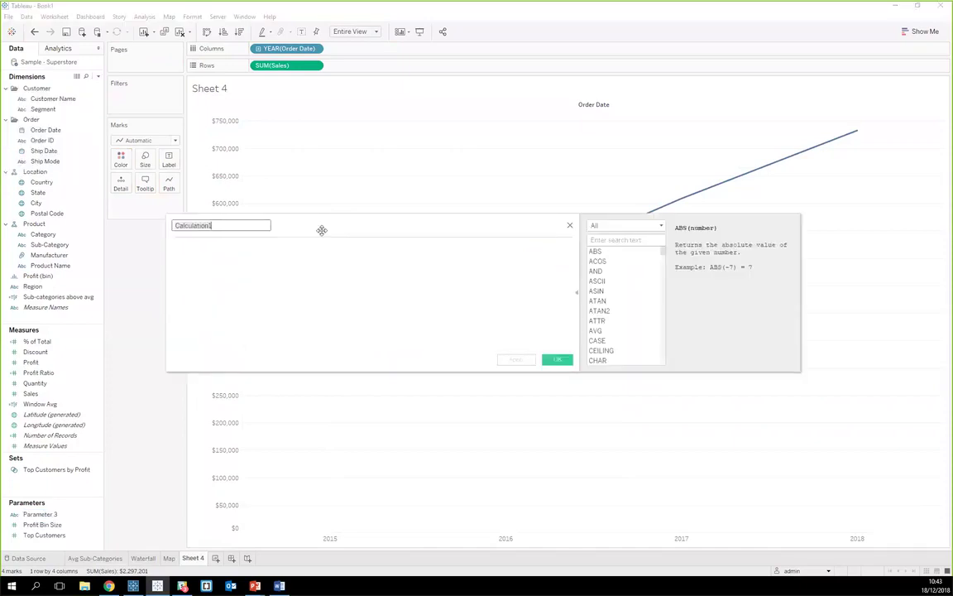
click(267, 281)
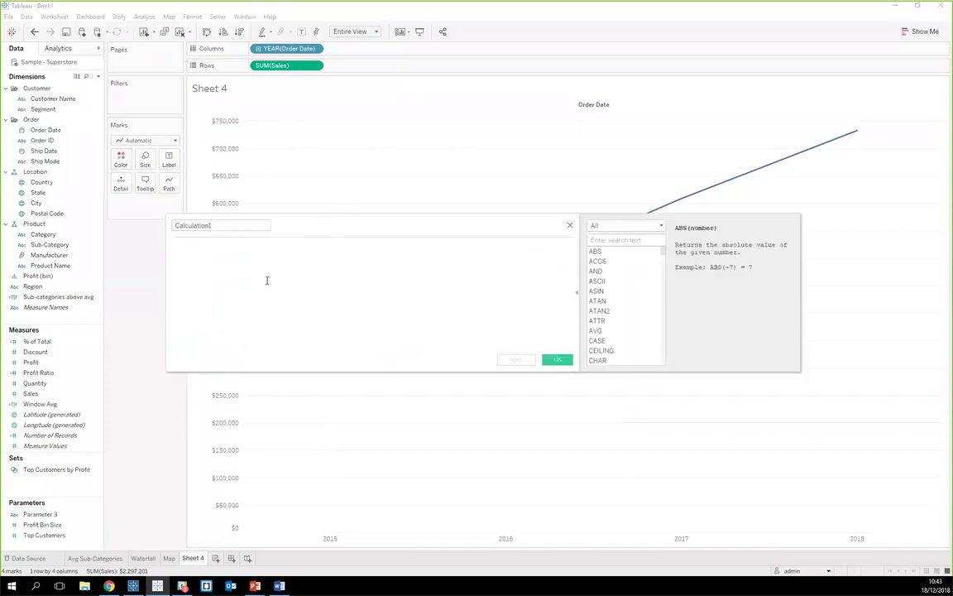
text(date)
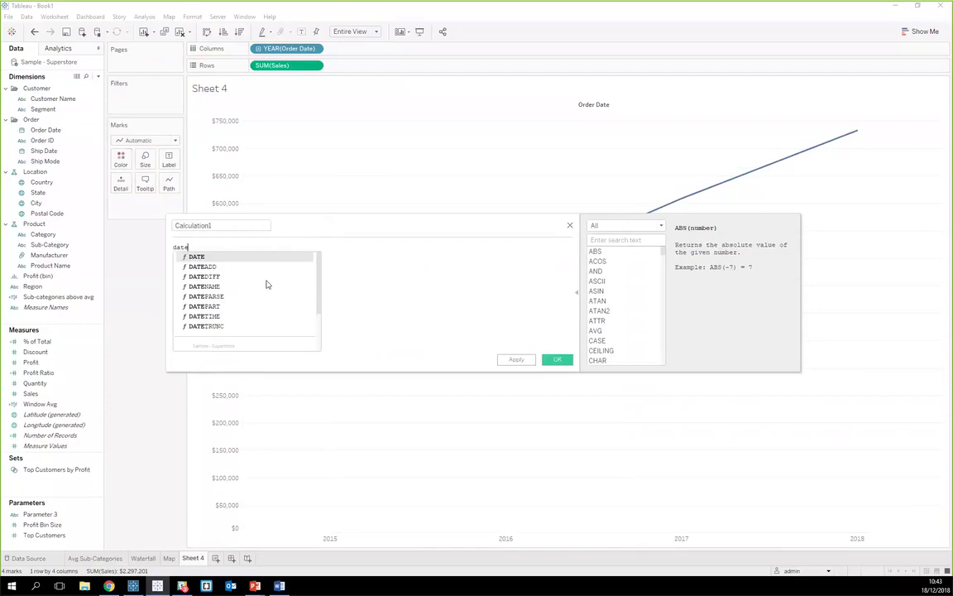
click(235, 327)
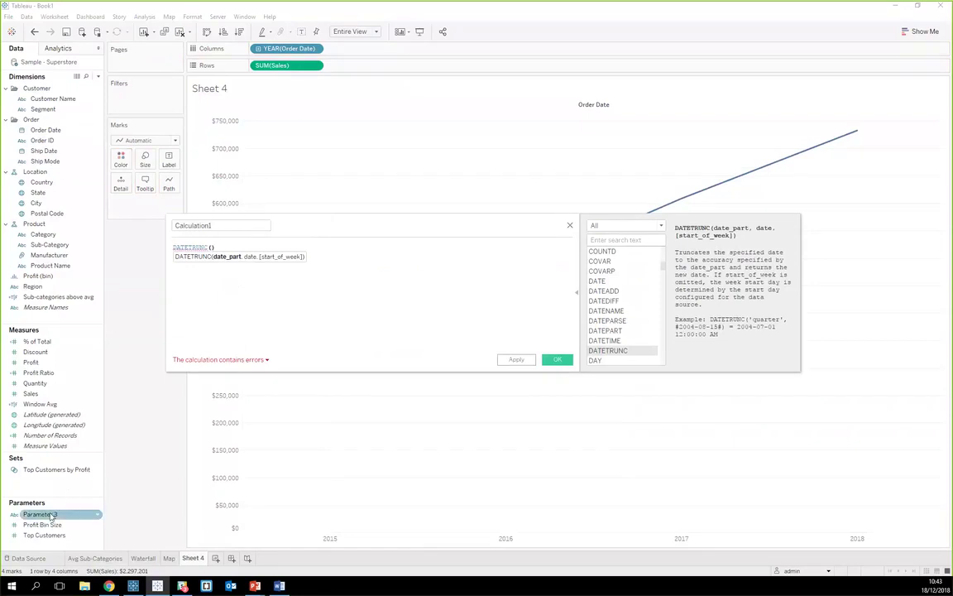
drag(51, 515, 215, 281)
text(,ord)
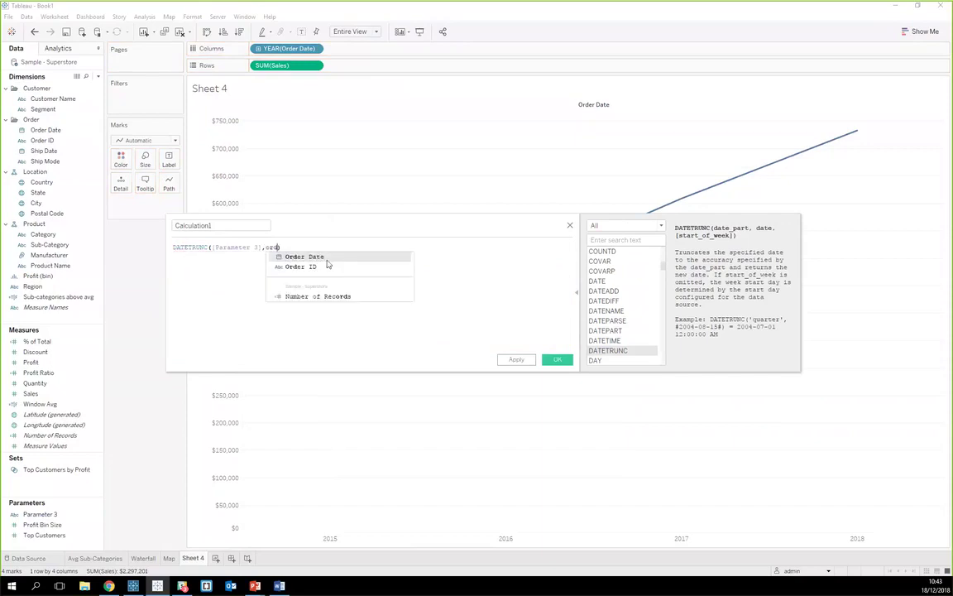
click(335, 259)
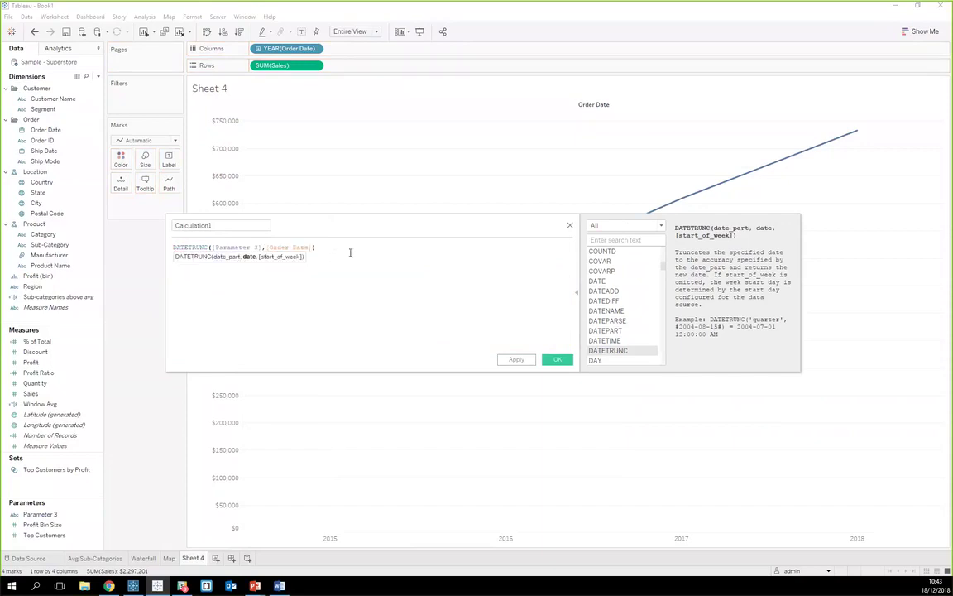
Step: Name the calculated field Date and save it
click(212, 226)
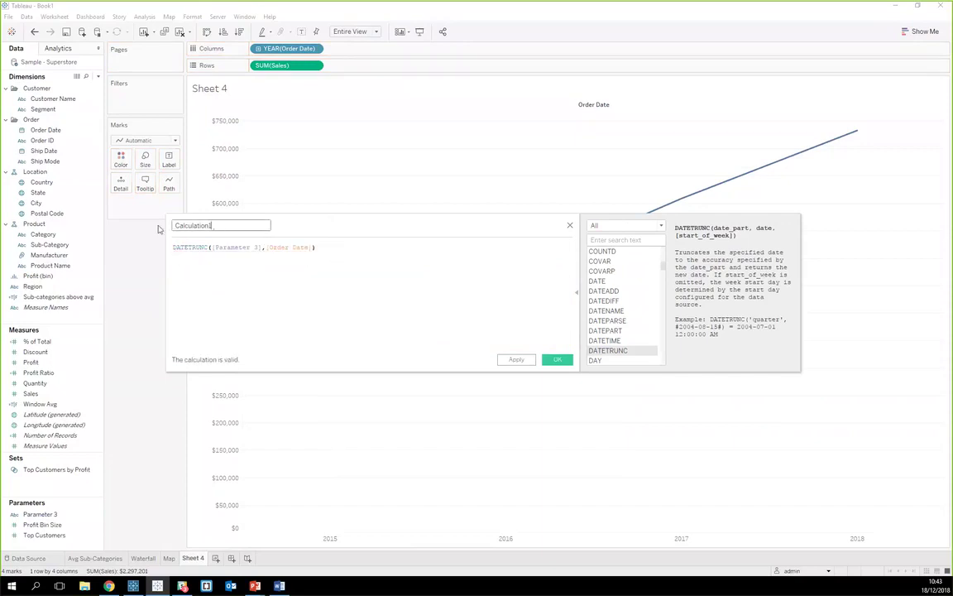
text(Date)
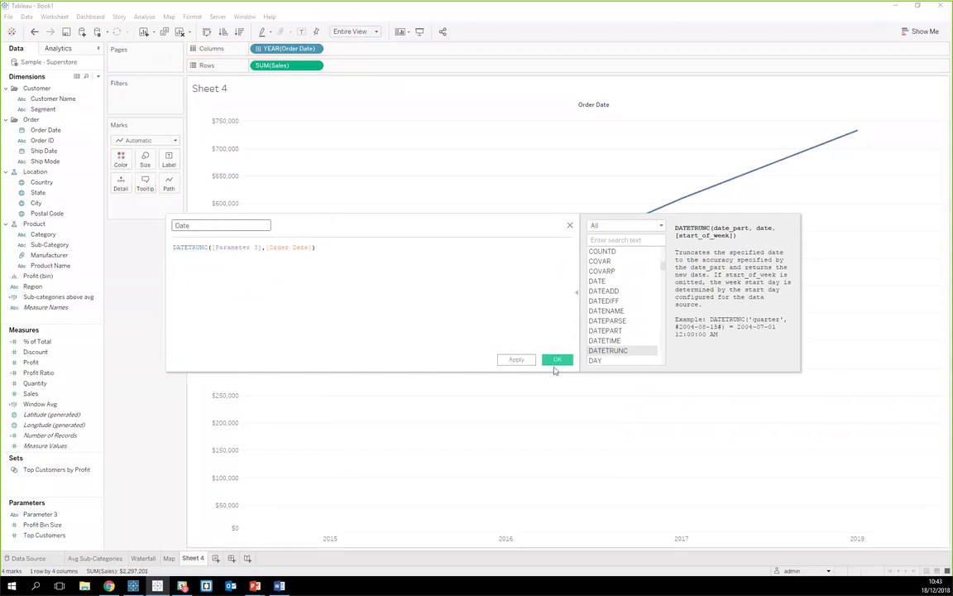
click(557, 360)
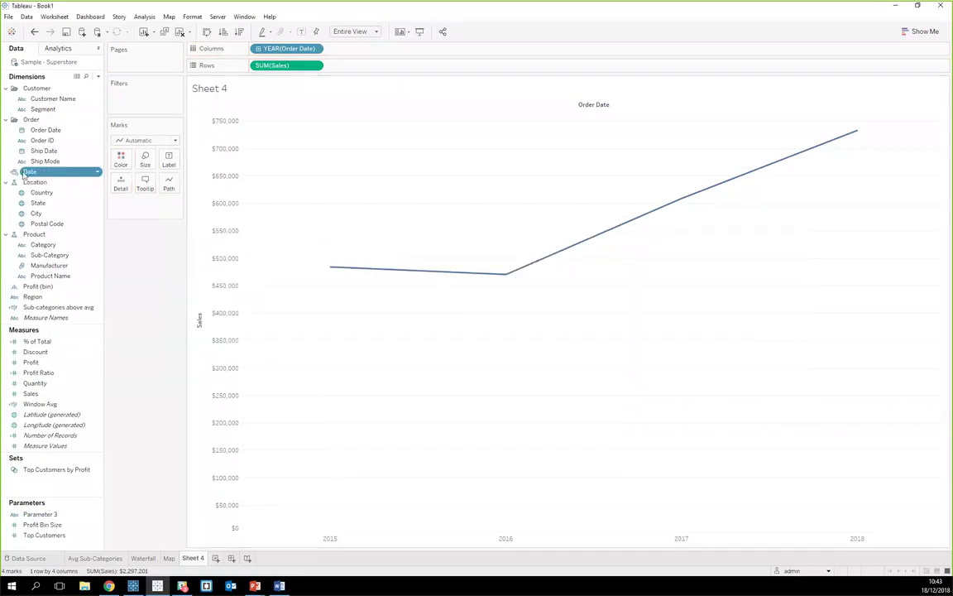
Step: Replace Order Date on columns with the calculated Date field, set as a discrete exact date
drag(43, 173, 276, 50)
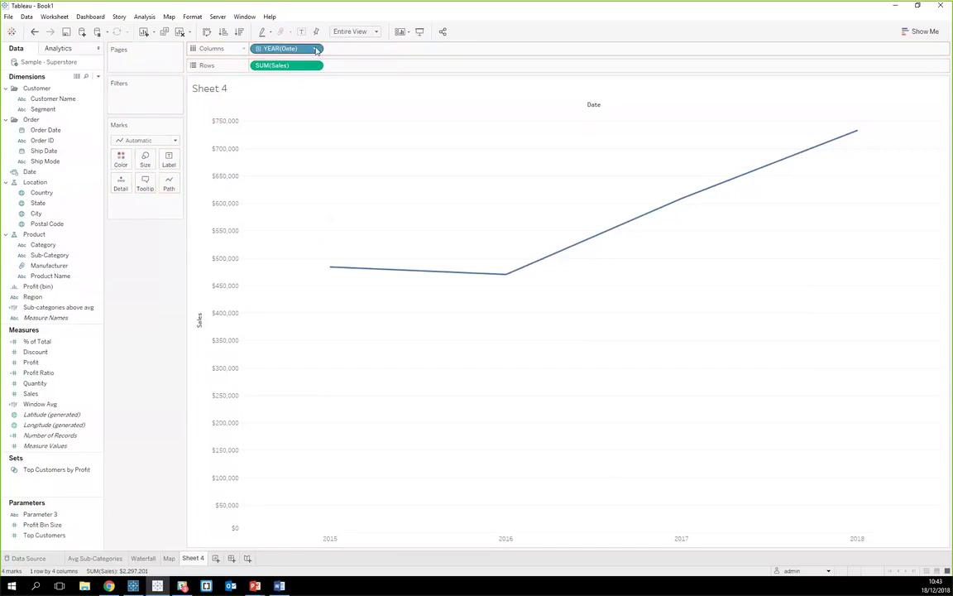
click(316, 48)
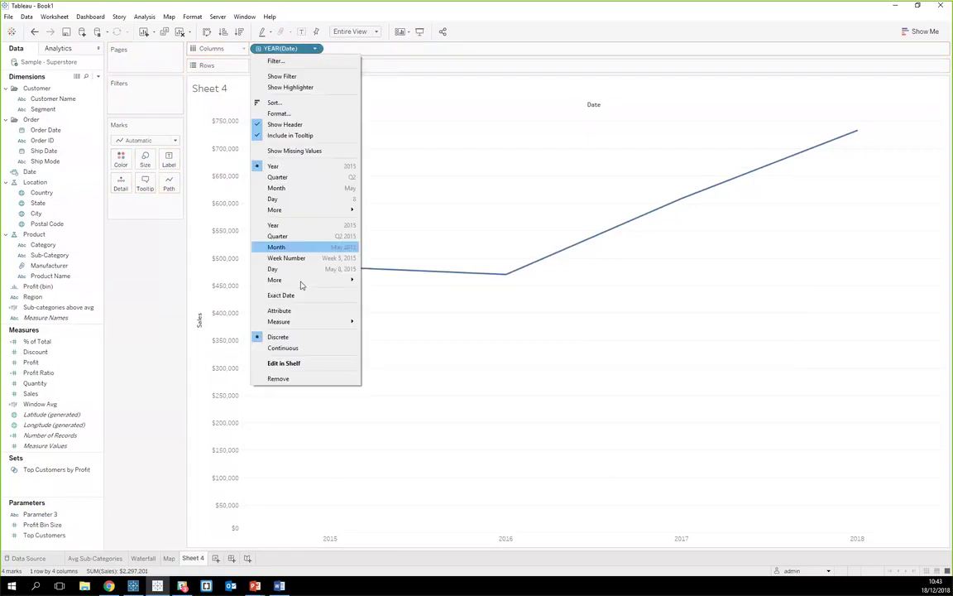
click(298, 296)
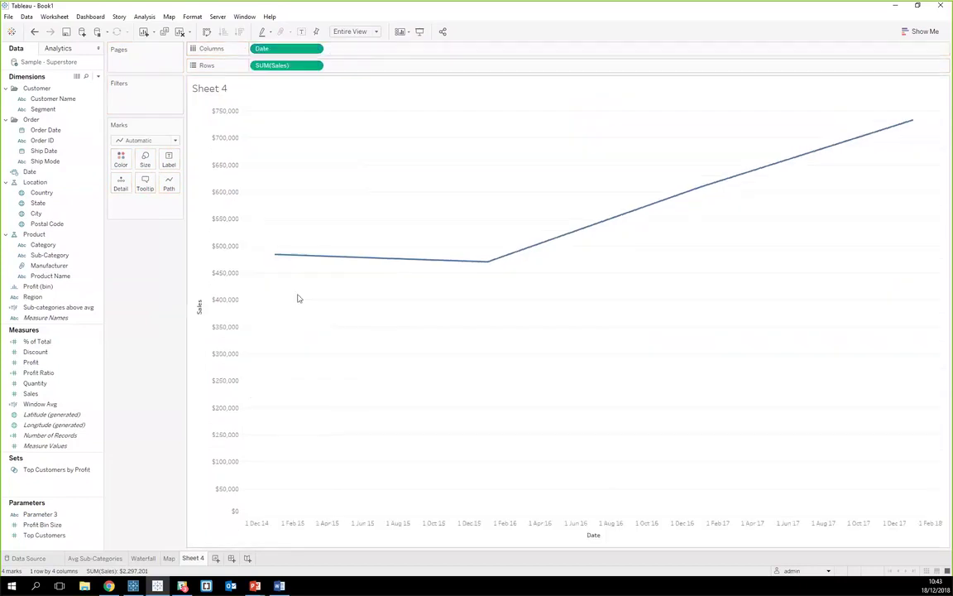
click(316, 49)
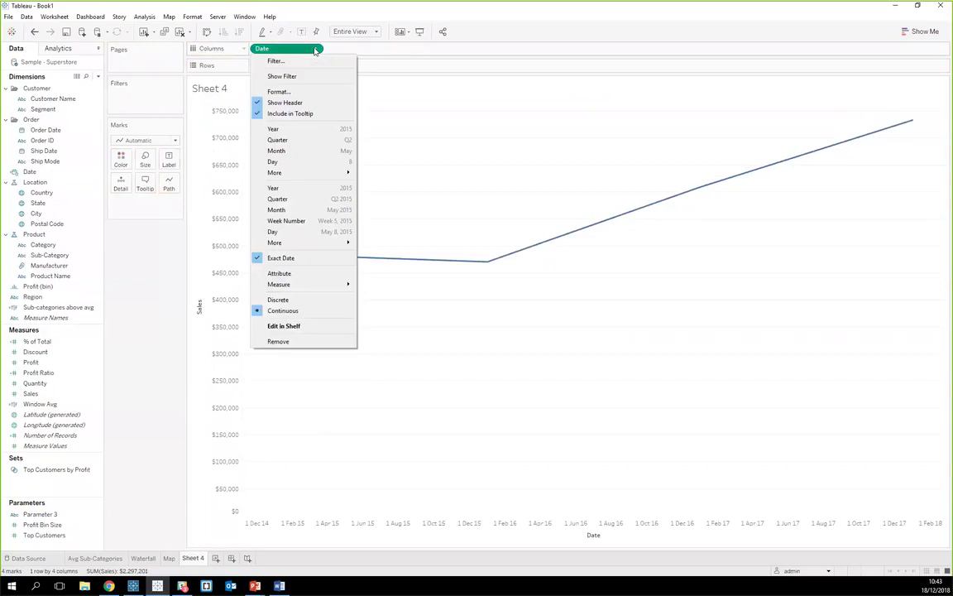
click(278, 299)
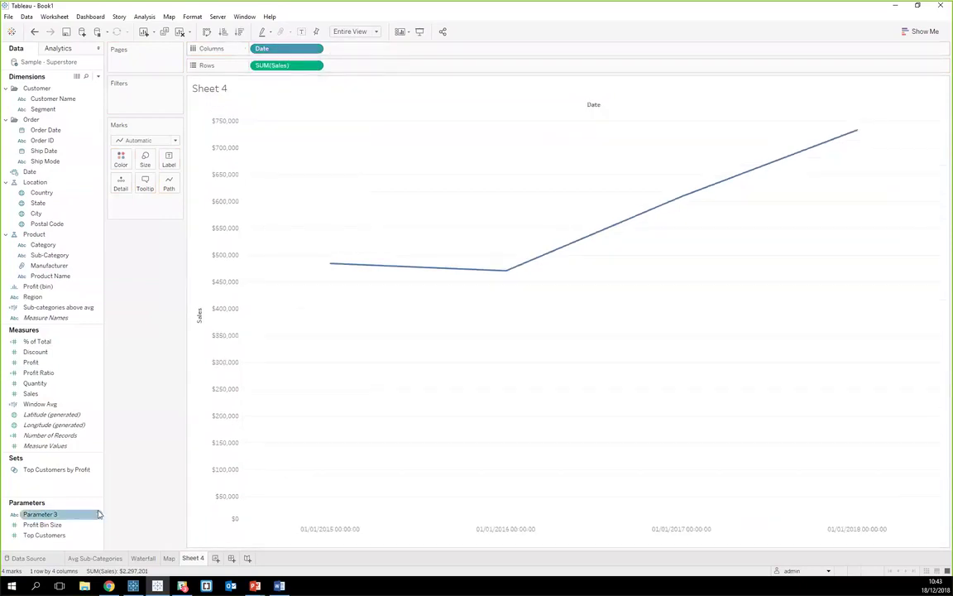
Step: Show the control for Parameter 3 on the sales trend worksheet
click(98, 515)
click(97, 515)
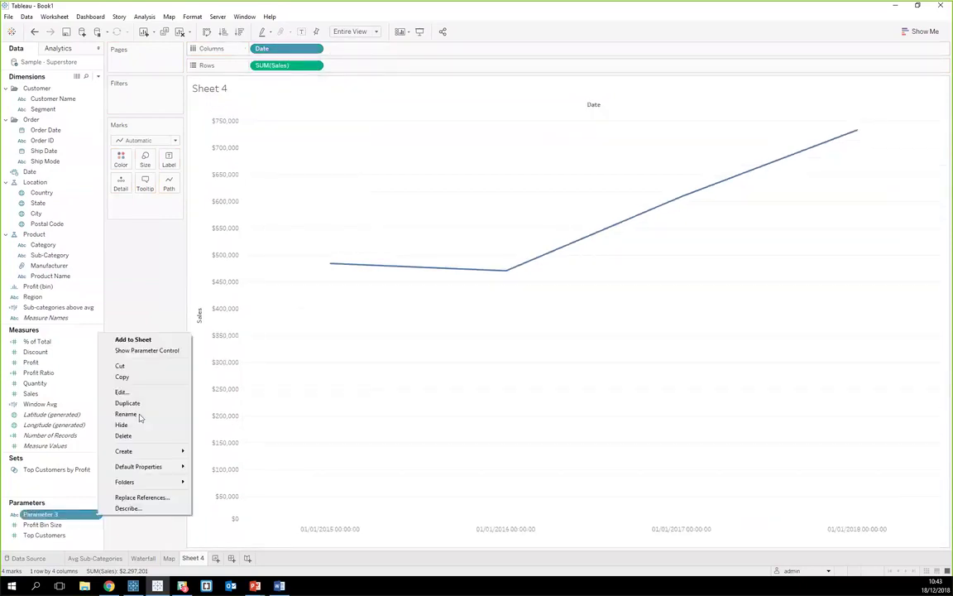
click(146, 351)
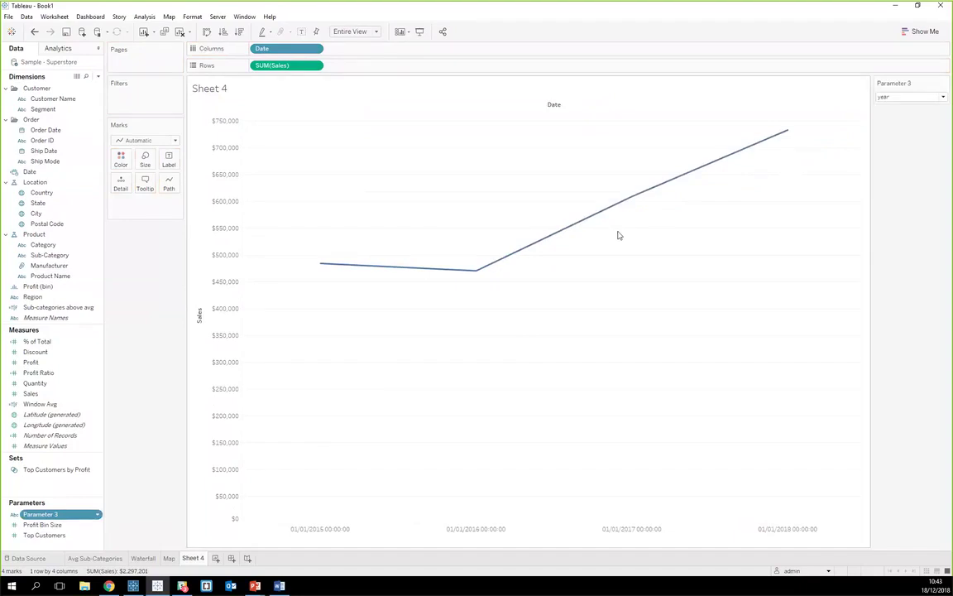
Step: Try the parameter at quarter, month, day and year, then leave the date level set to quarter
click(942, 97)
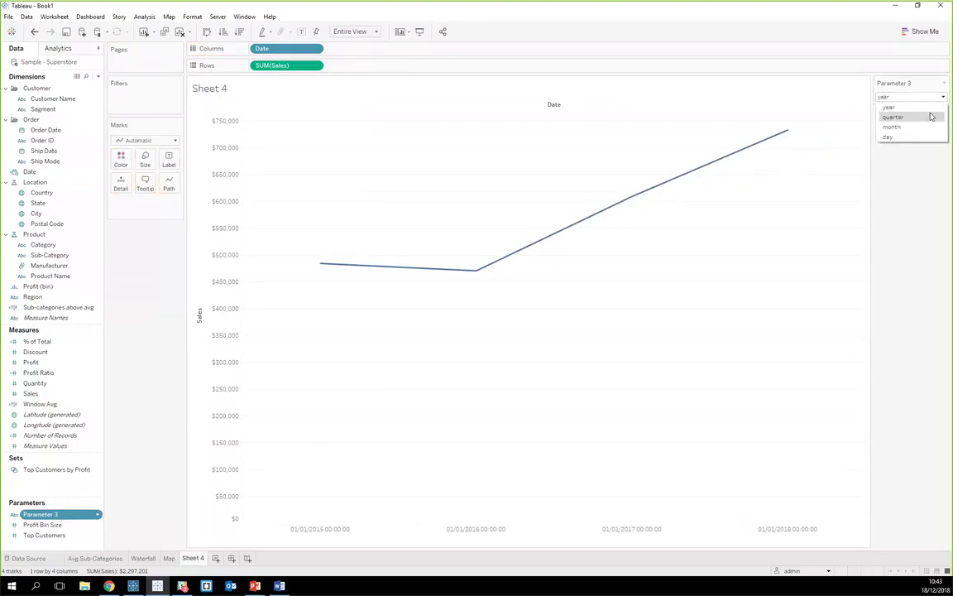
click(914, 114)
click(924, 97)
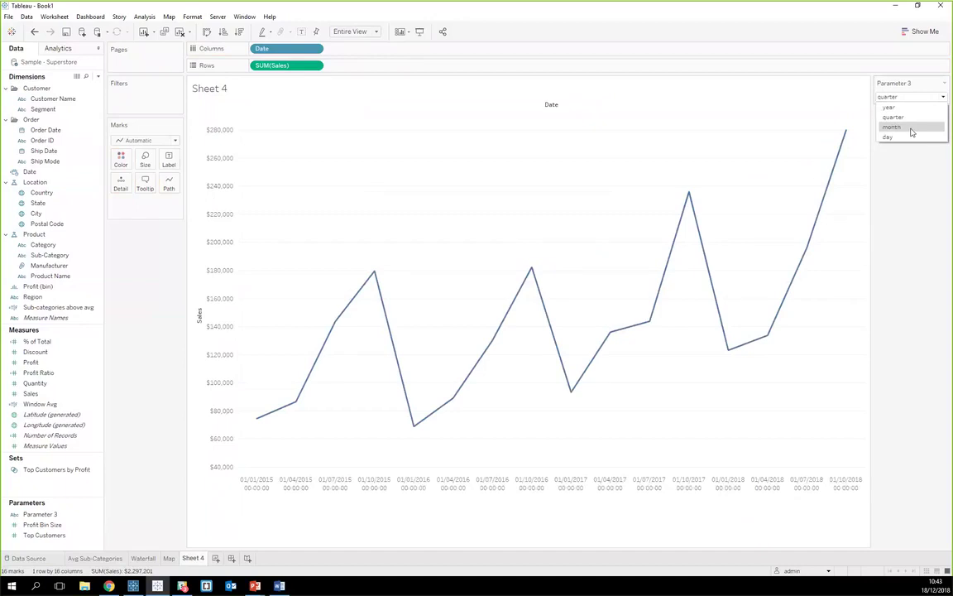
click(910, 128)
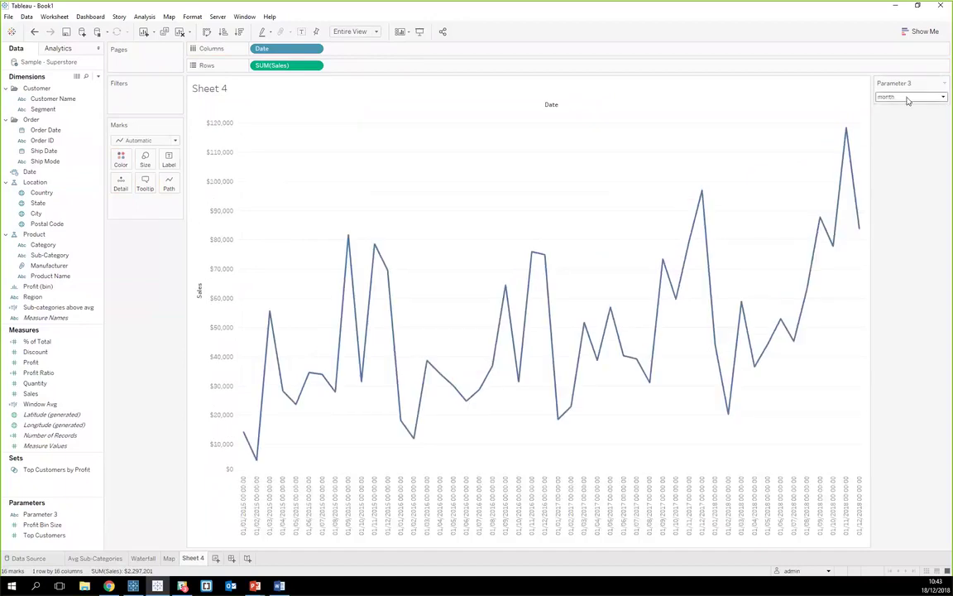
click(919, 97)
click(908, 137)
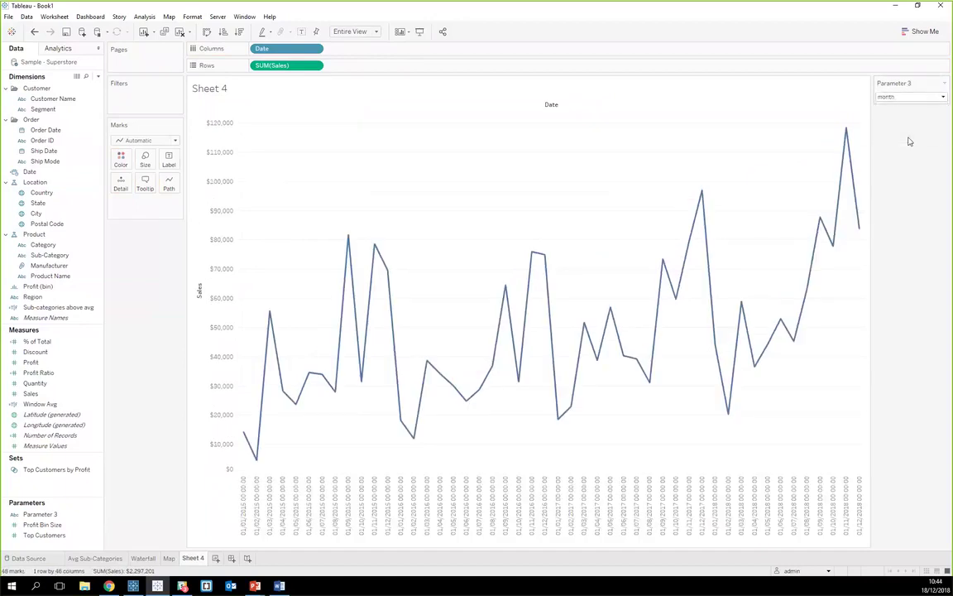
click(911, 97)
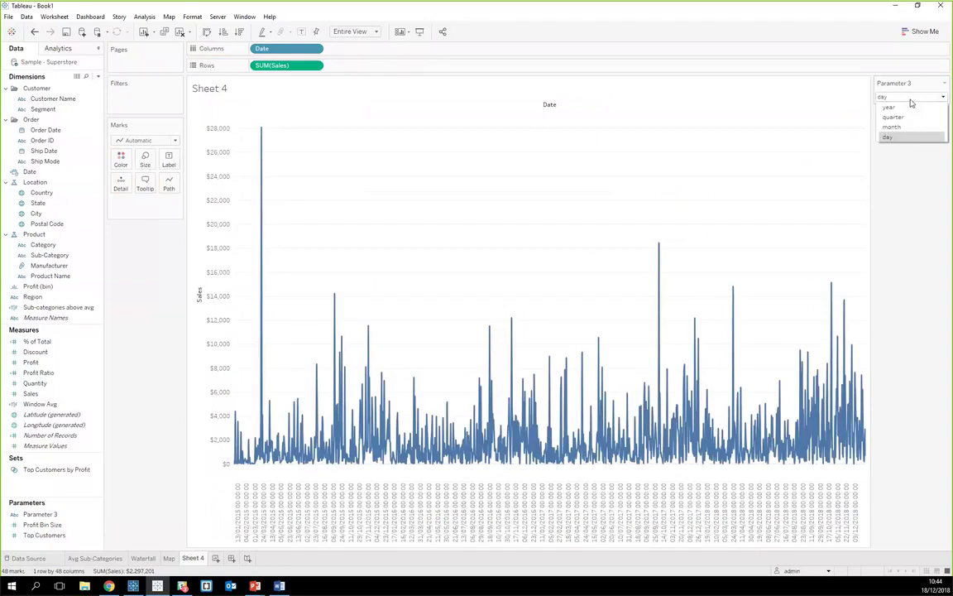
click(910, 107)
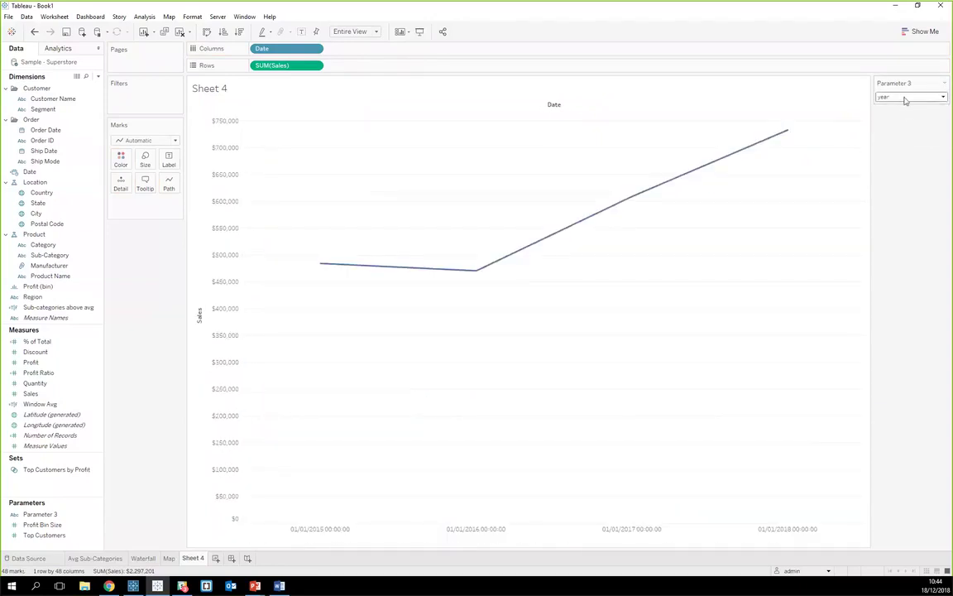
click(906, 99)
click(899, 120)
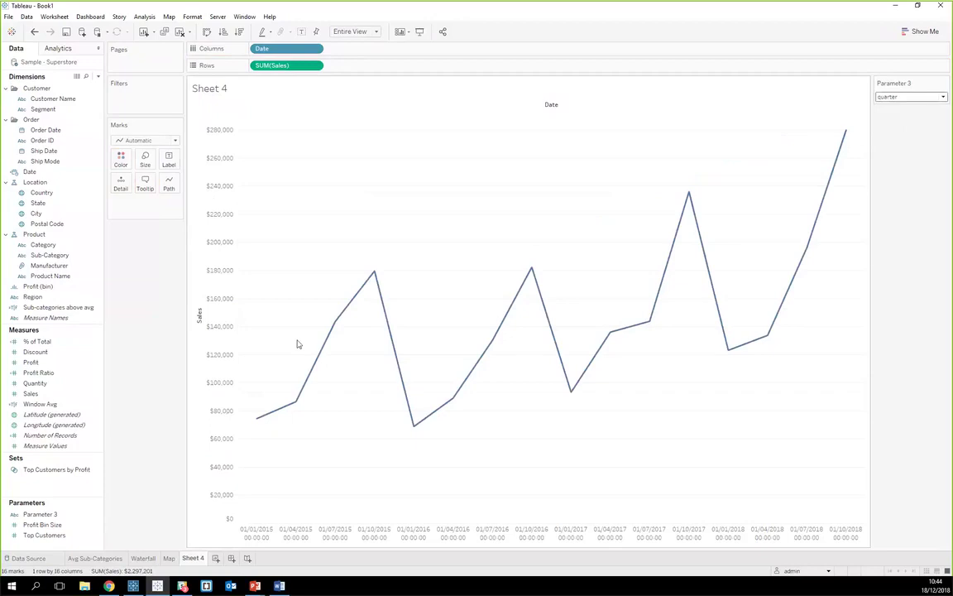
Step: Rename Sheet 4 as Sales over Time
double_click(194, 560)
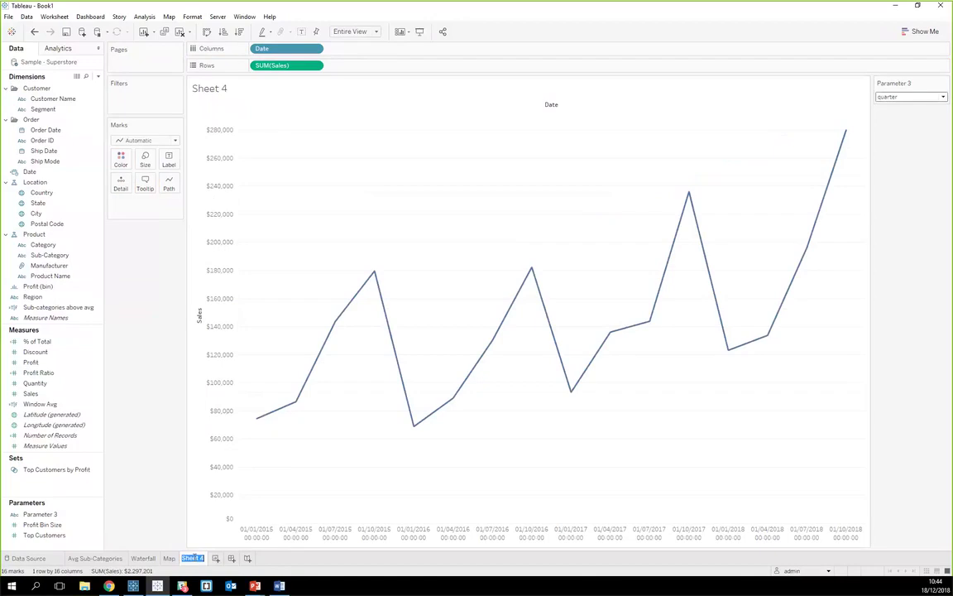
text(Sal)
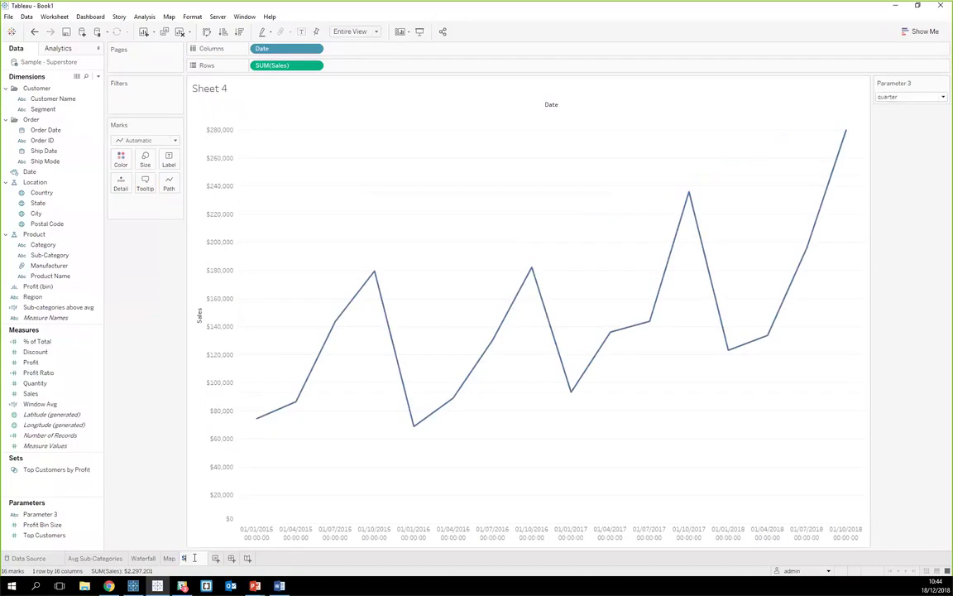
text(es over Time)
key(Return)
Step: Create a new dashboard and set its size to Automatic
click(254, 559)
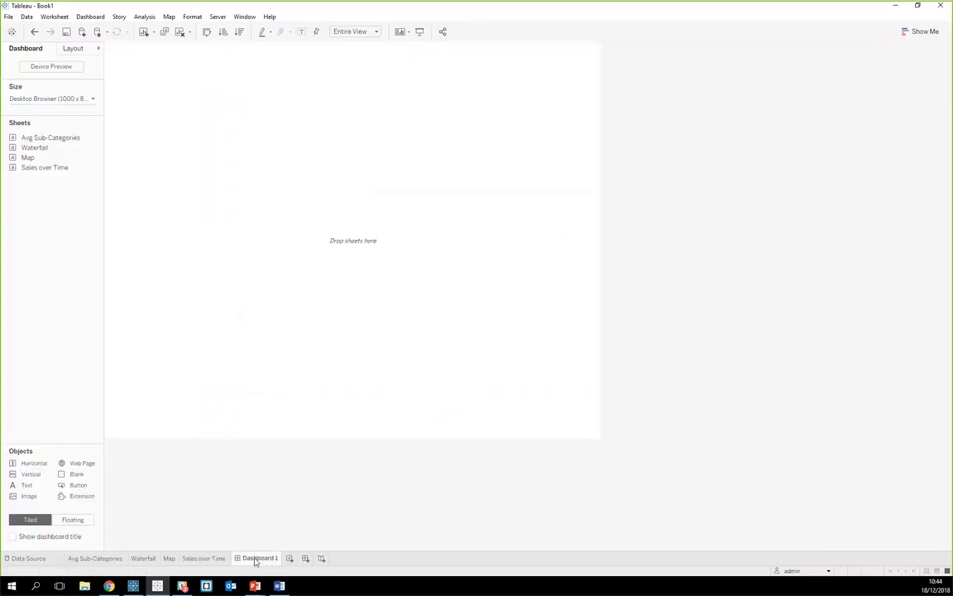
click(92, 99)
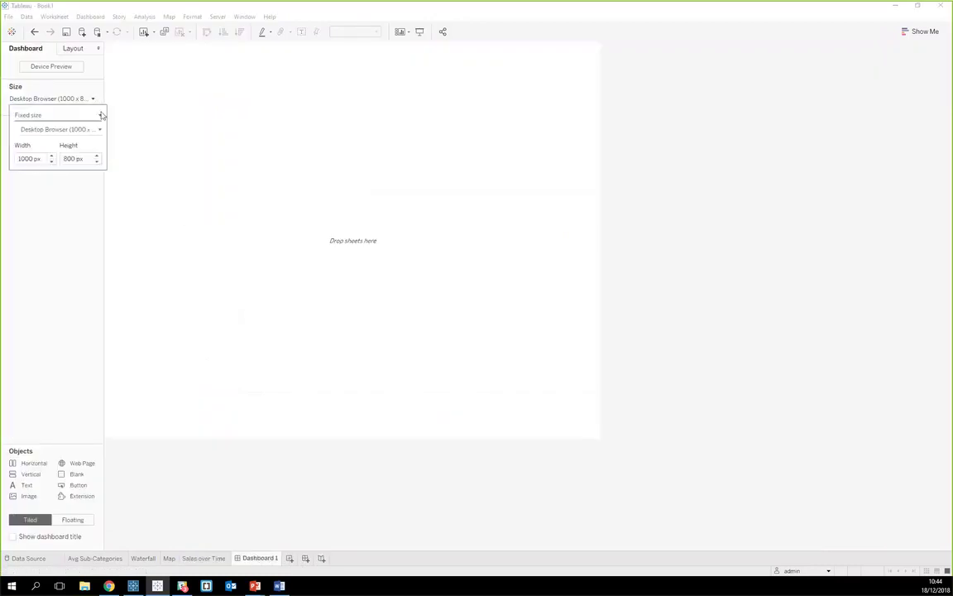
click(101, 115)
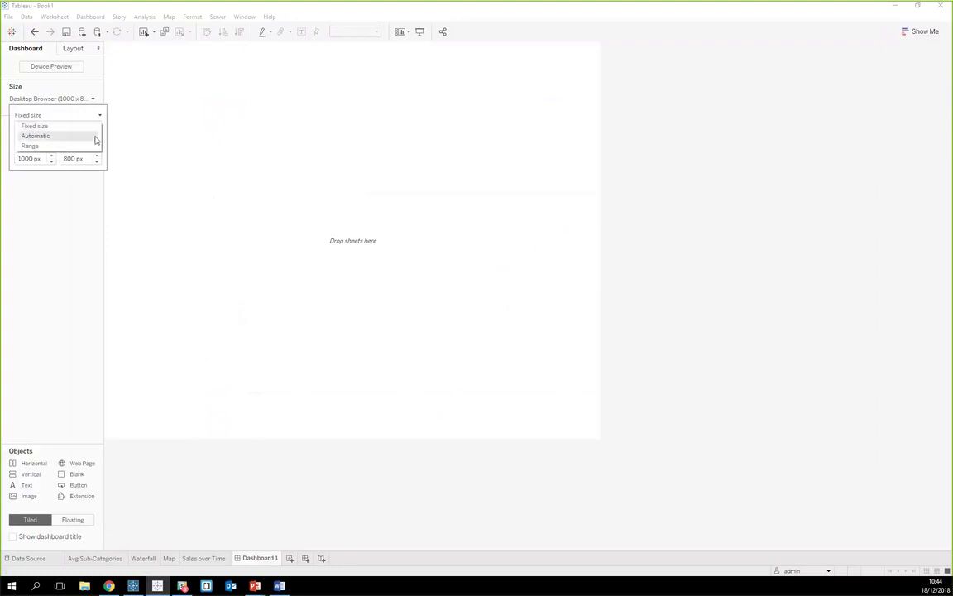
click(95, 137)
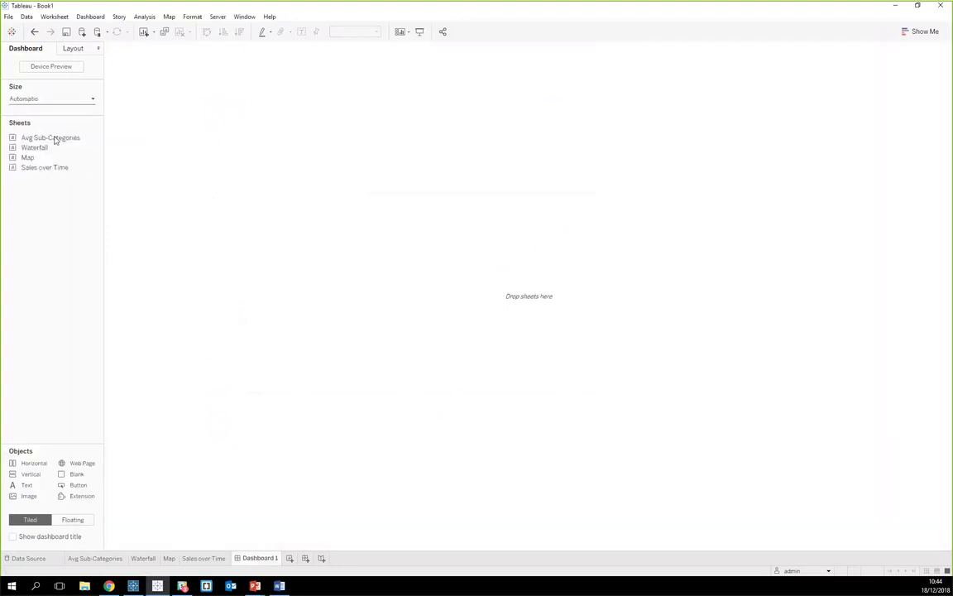
Step: Arrange four sheets in a two-by-two dashboard grid: Avg Sub-Categories and Waterfall above, Map and Sales over Time below
mouse_move(55, 141)
drag(55, 140, 229, 161)
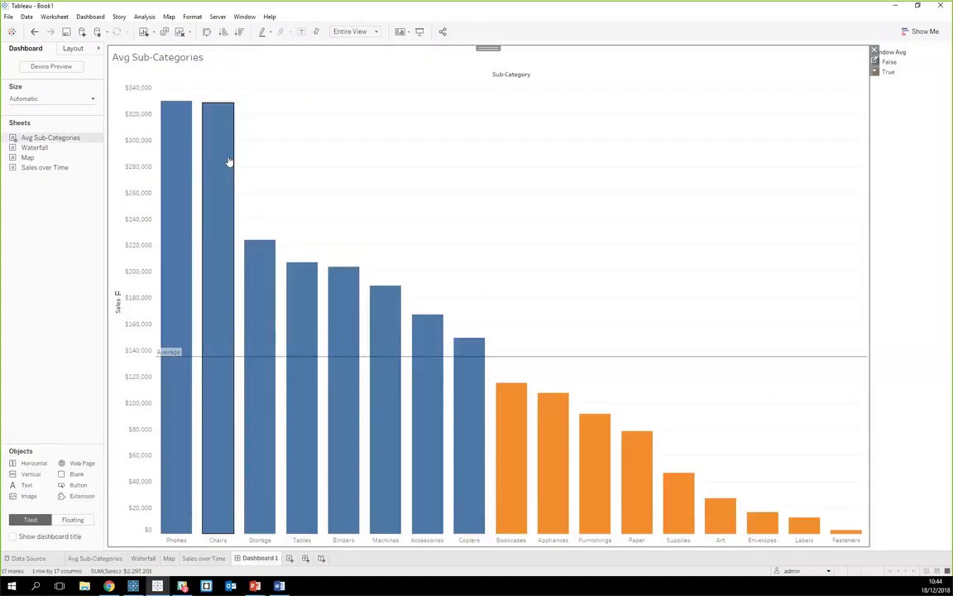
drag(35, 147, 565, 295)
mouse_move(27, 159)
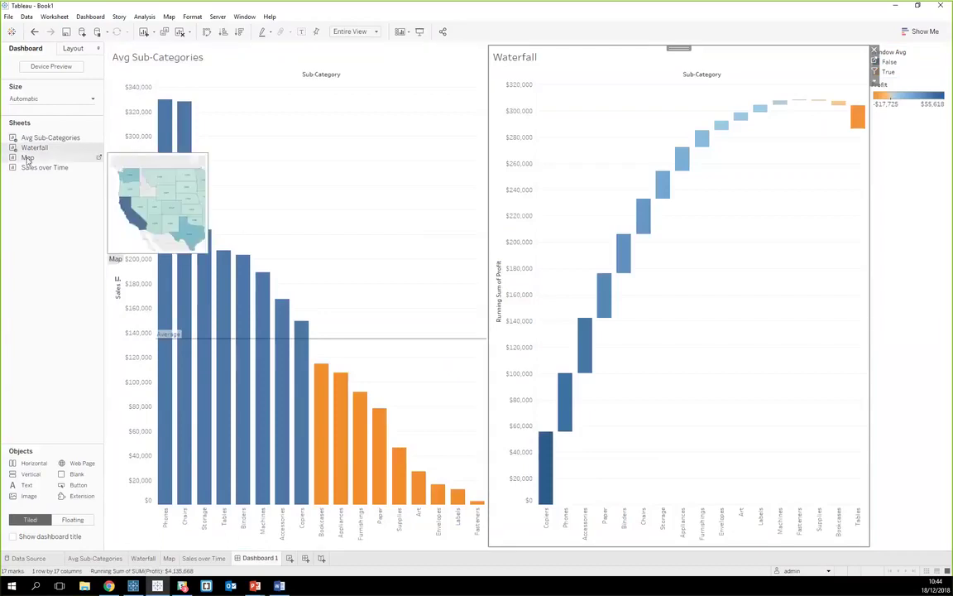
drag(27, 159, 233, 452)
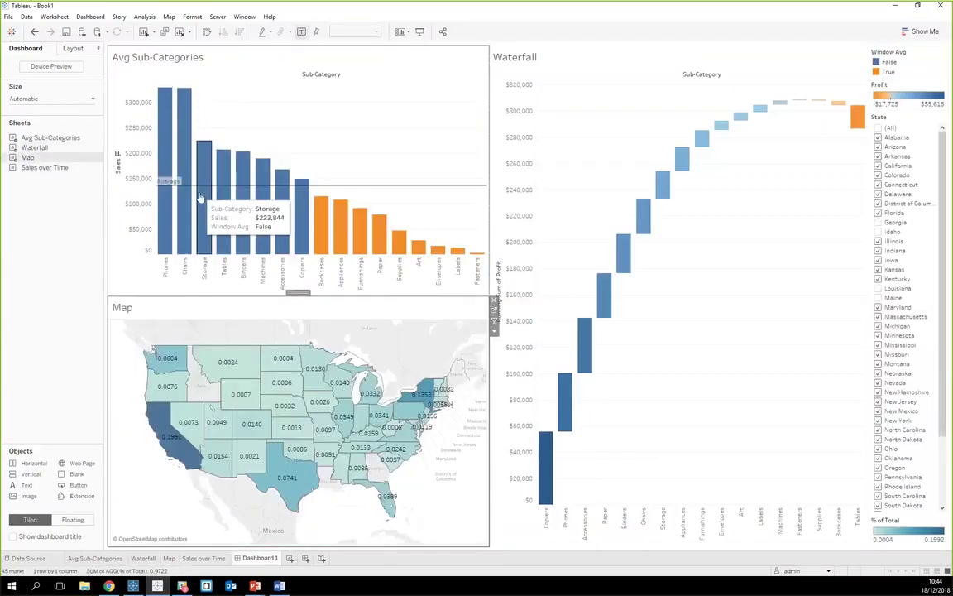
mouse_move(26, 171)
mouse_move(25, 169)
mouse_down()
mouse_move(116, 210)
mouse_move(248, 341)
mouse_move(589, 467)
mouse_up()
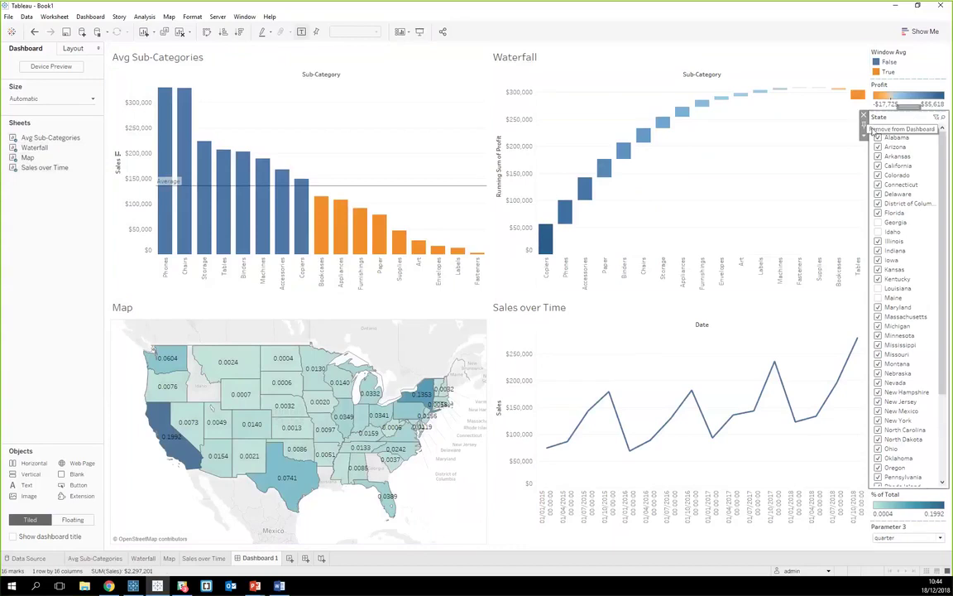
Step: Change the State filter to a single value dropdown and move it above the charts across the full dashboard width
click(865, 137)
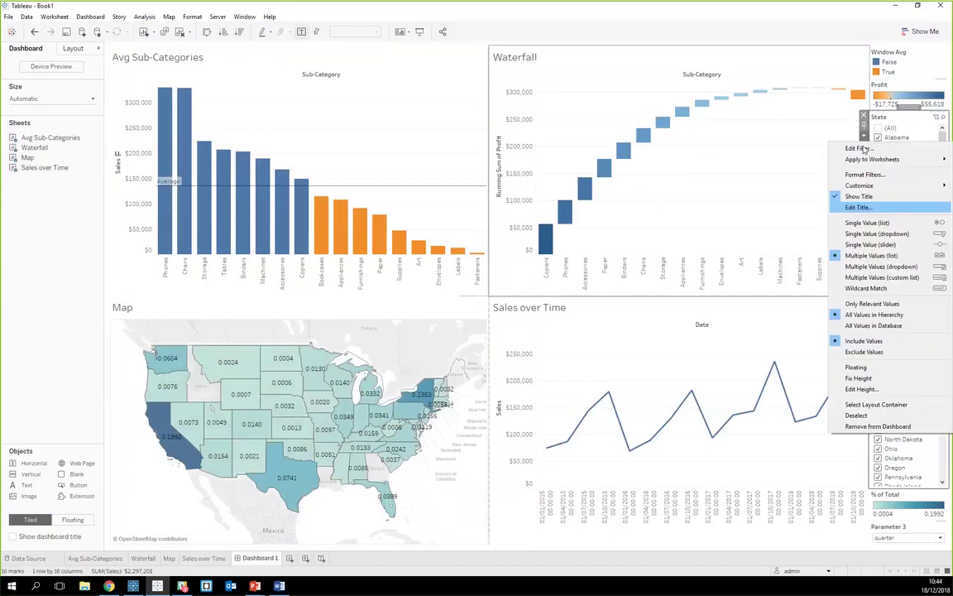
click(879, 234)
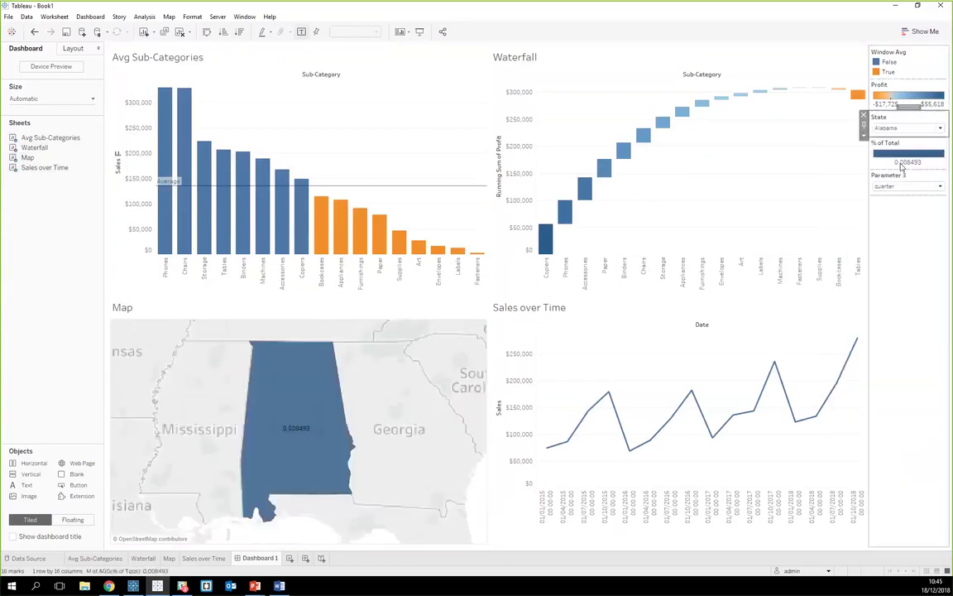
click(864, 116)
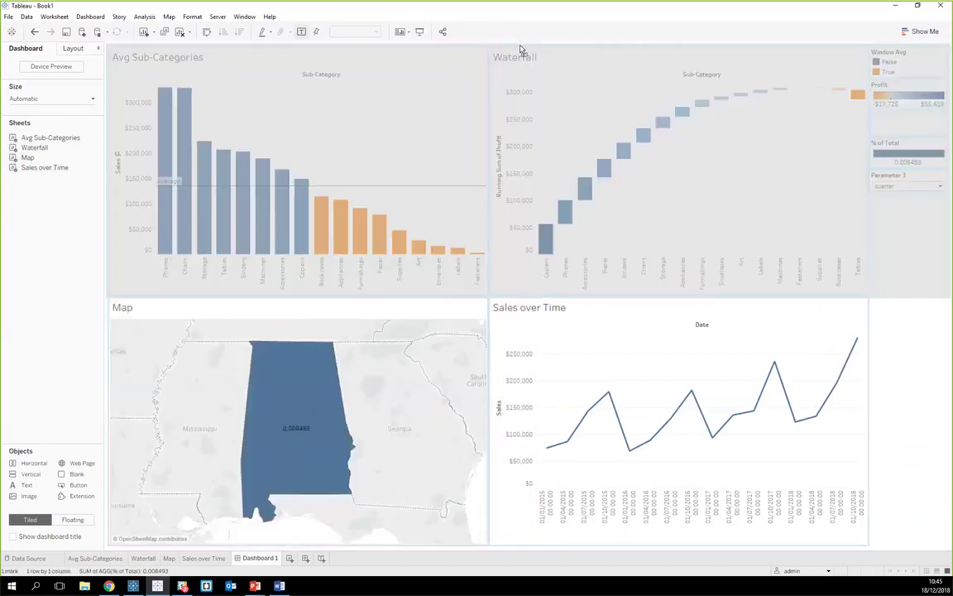
drag(521, 50, 523, 51)
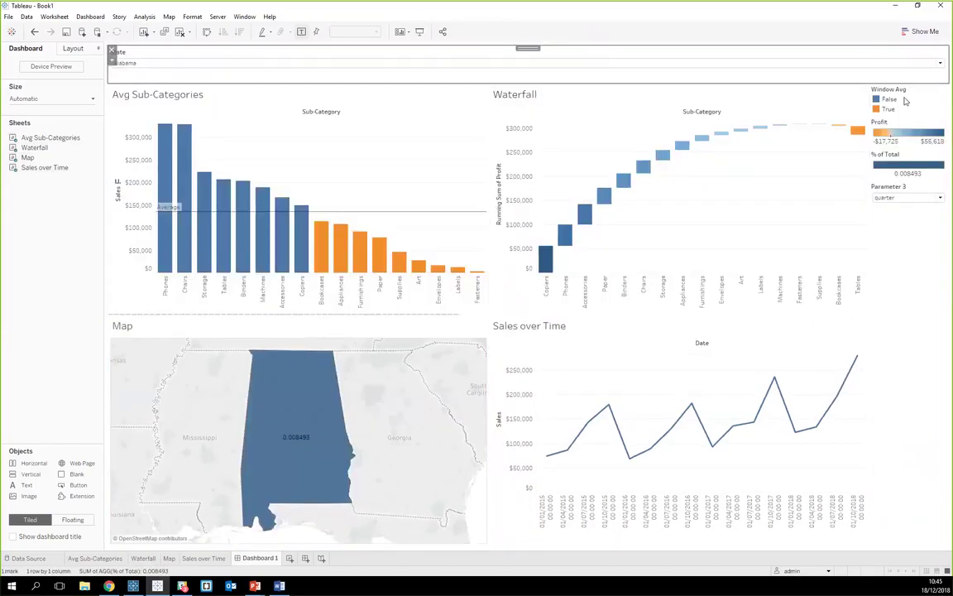
Step: Remove the Window Avg color legend from the dashboard
right_click(890, 96)
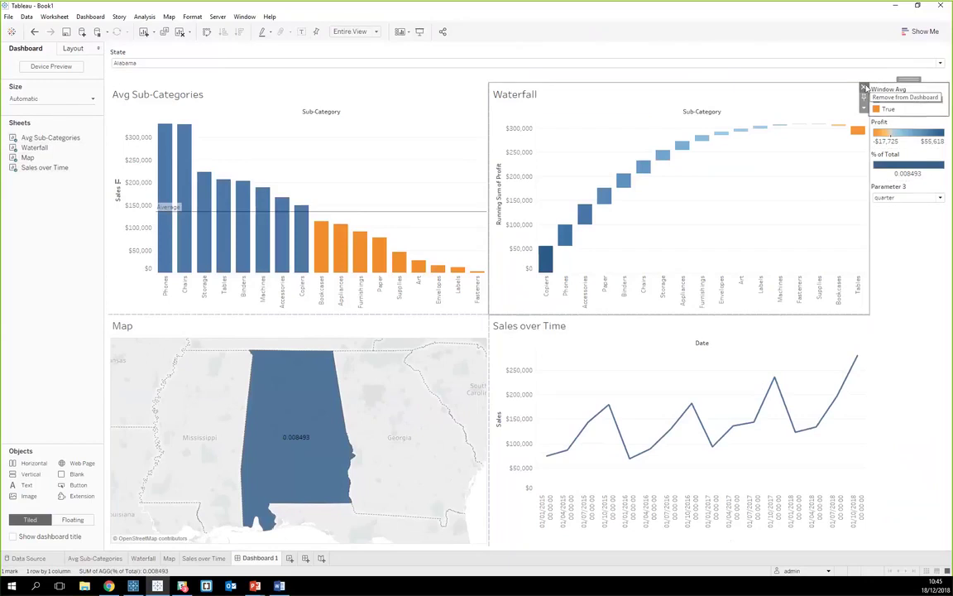
click(866, 85)
click(909, 95)
Step: Move the Parameter 3 control beneath the charts, spanning the full dashboard width
click(934, 160)
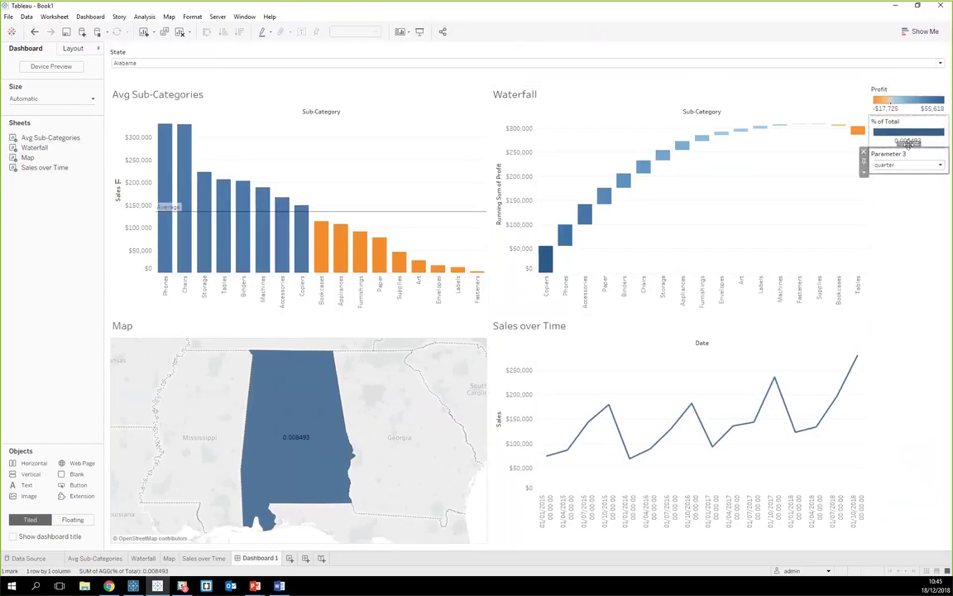
key(Delete)
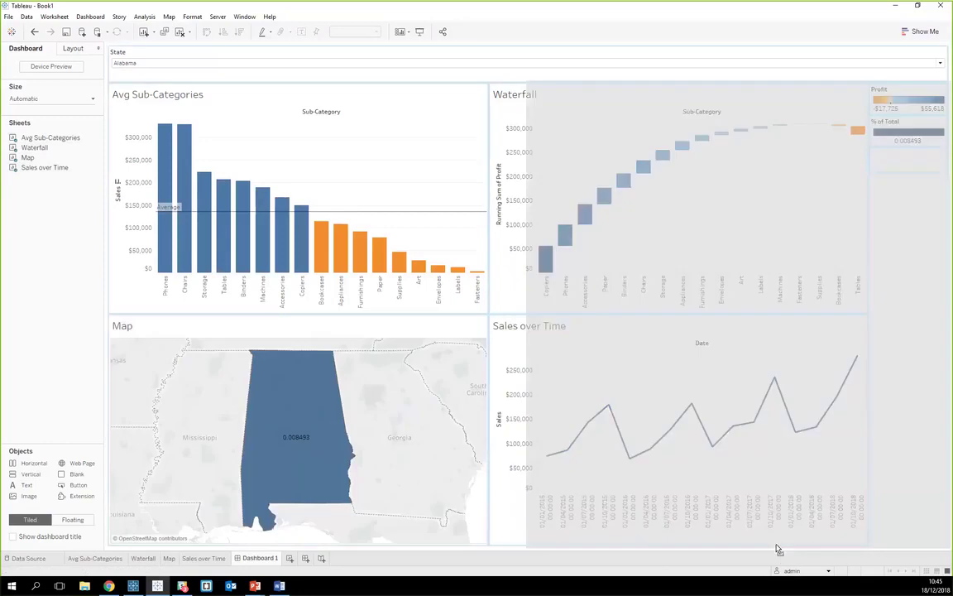
key(ctrl+z)
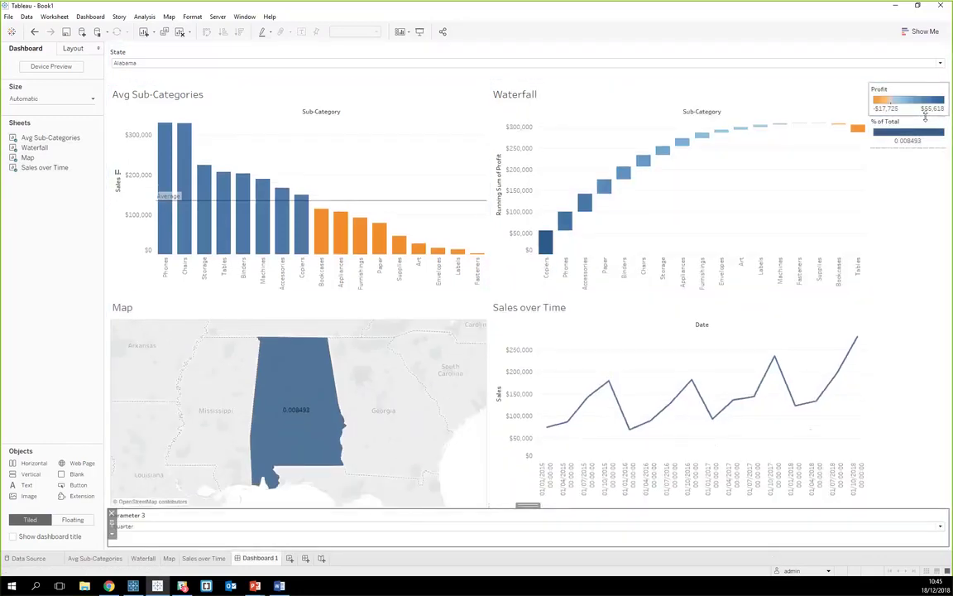
Step: Use the Waterfall chart as a dashboard filter and test it with the Copiers bar, clearing the selection again
click(328, 439)
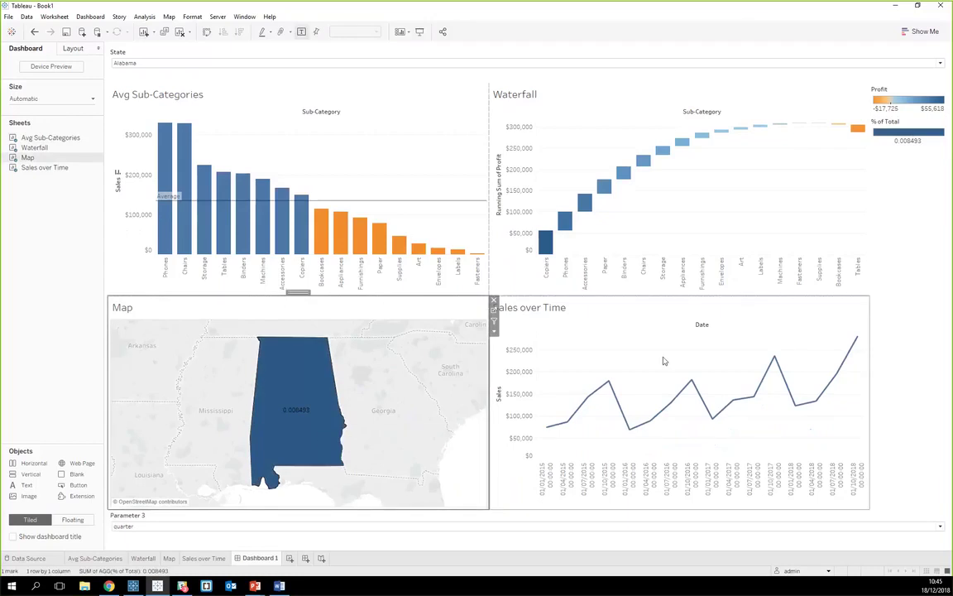
click(565, 100)
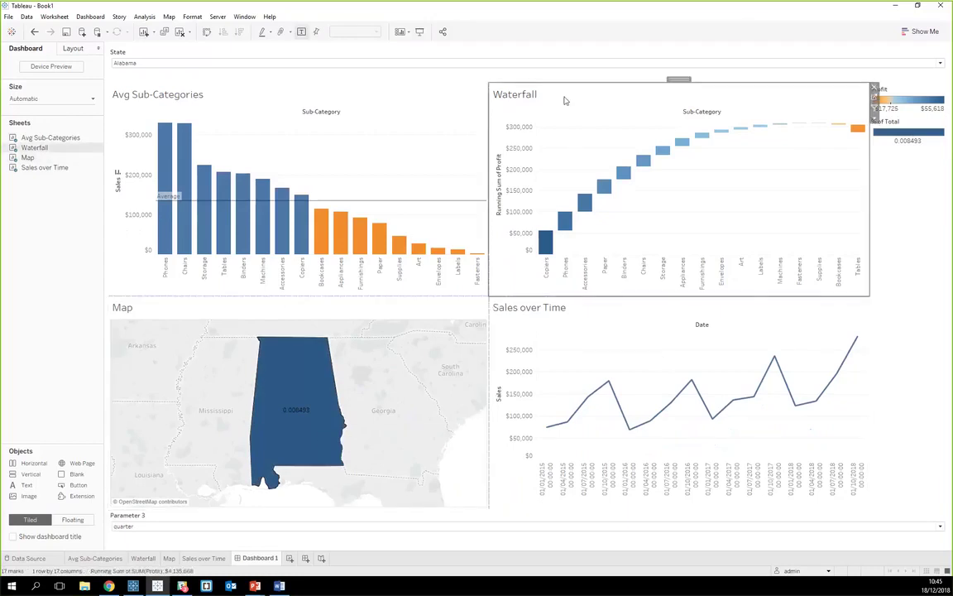
click(875, 110)
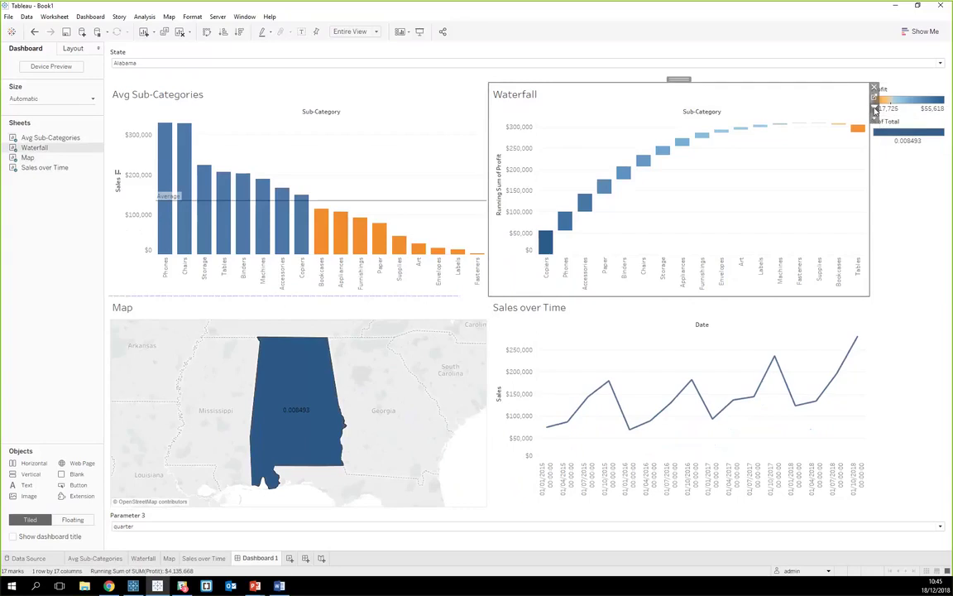
click(543, 245)
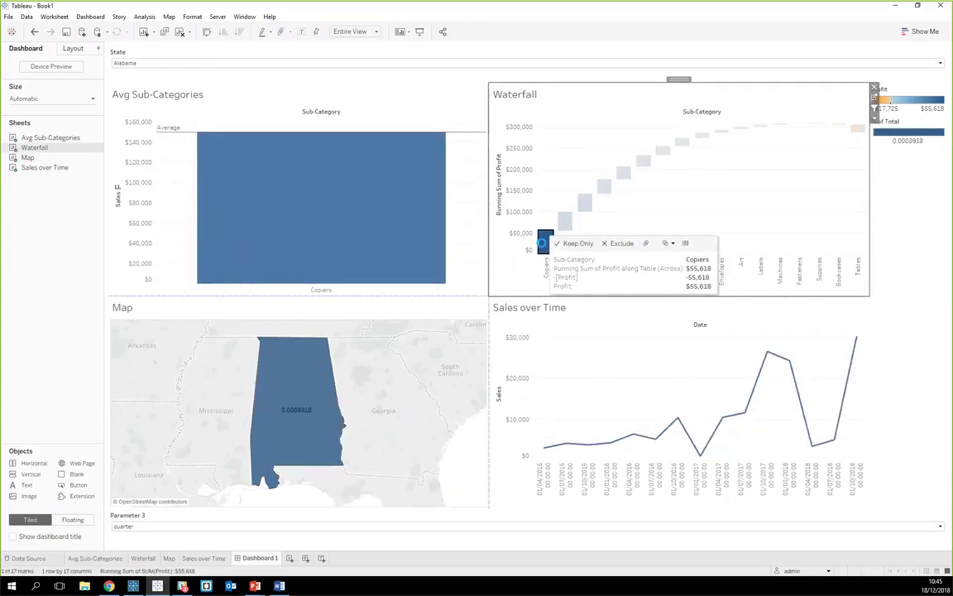
click(543, 245)
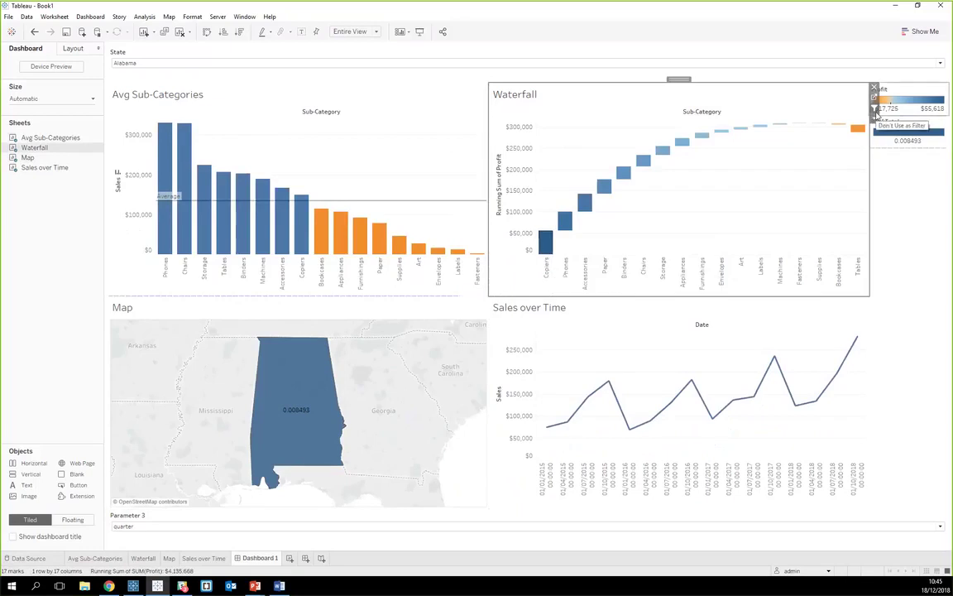
Step: Set the State filter to (All) so the map covers every state
click(381, 312)
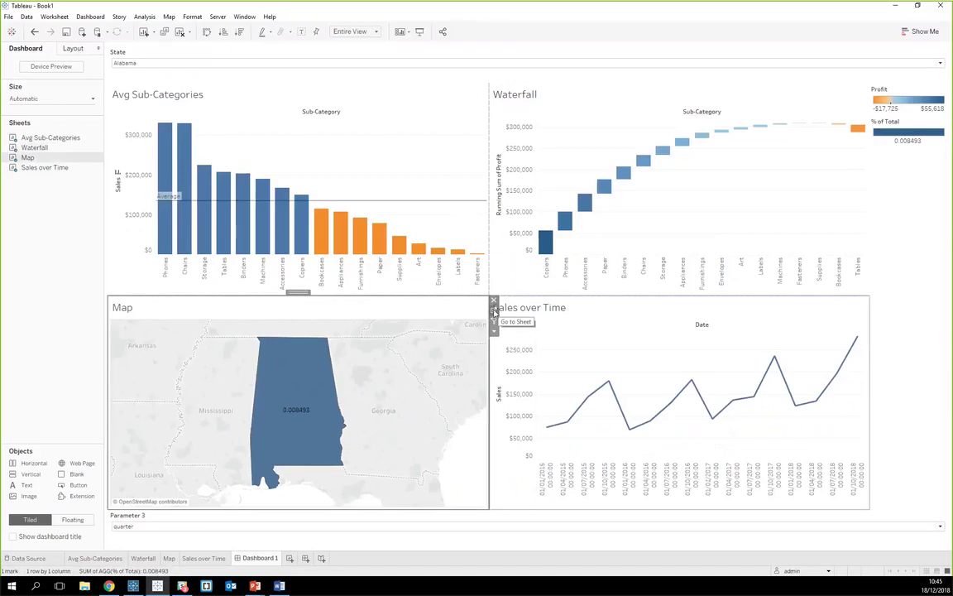
click(496, 64)
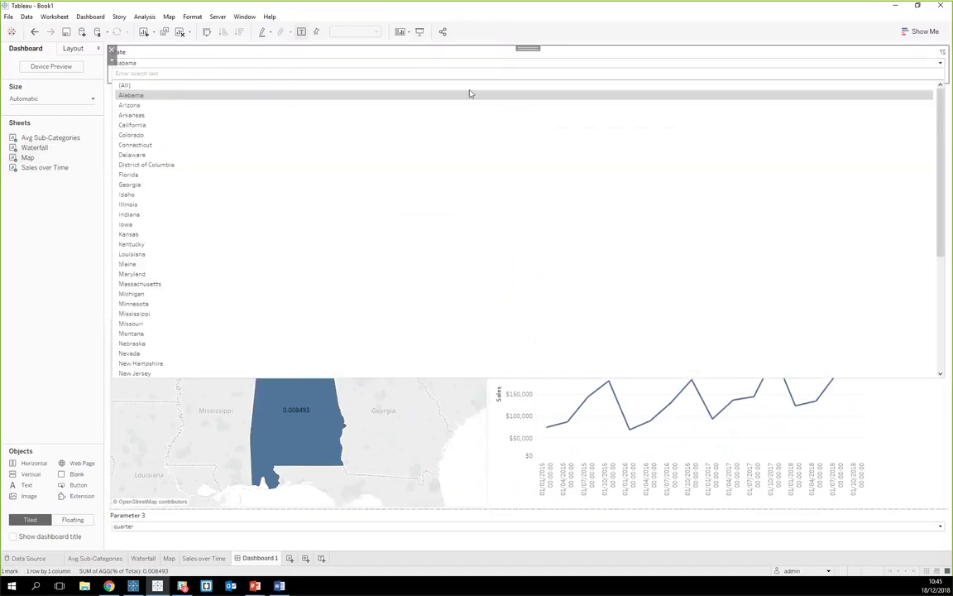
click(468, 86)
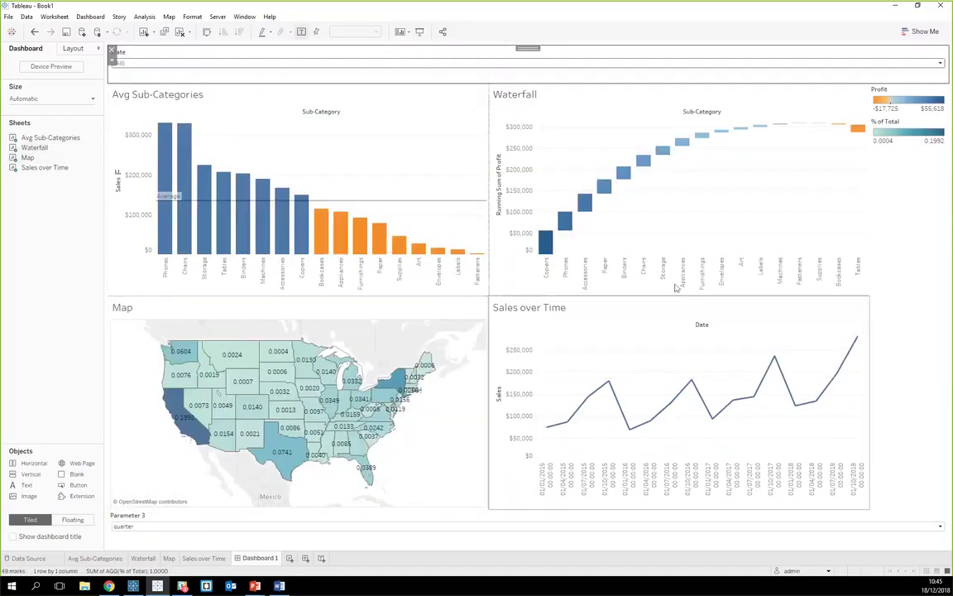
Step: Publish the workbook to Tableau Server in the Sales Project under the name Dashboard1
click(940, 349)
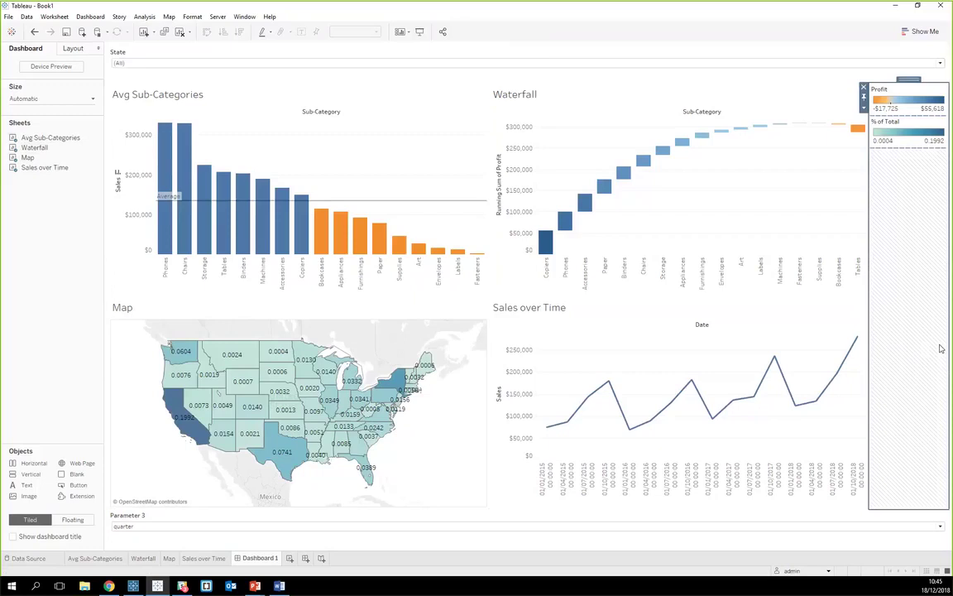
click(38, 318)
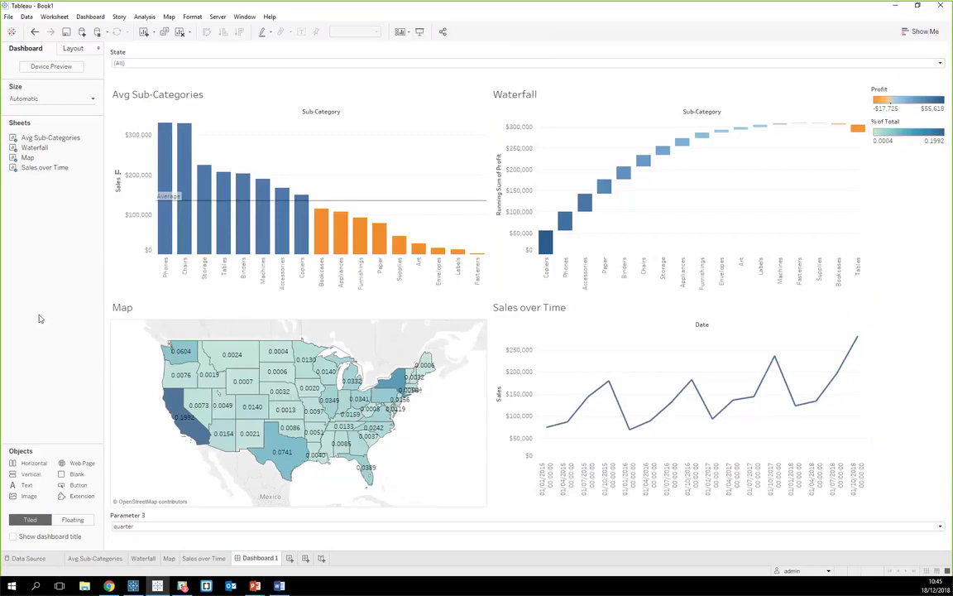
click(219, 17)
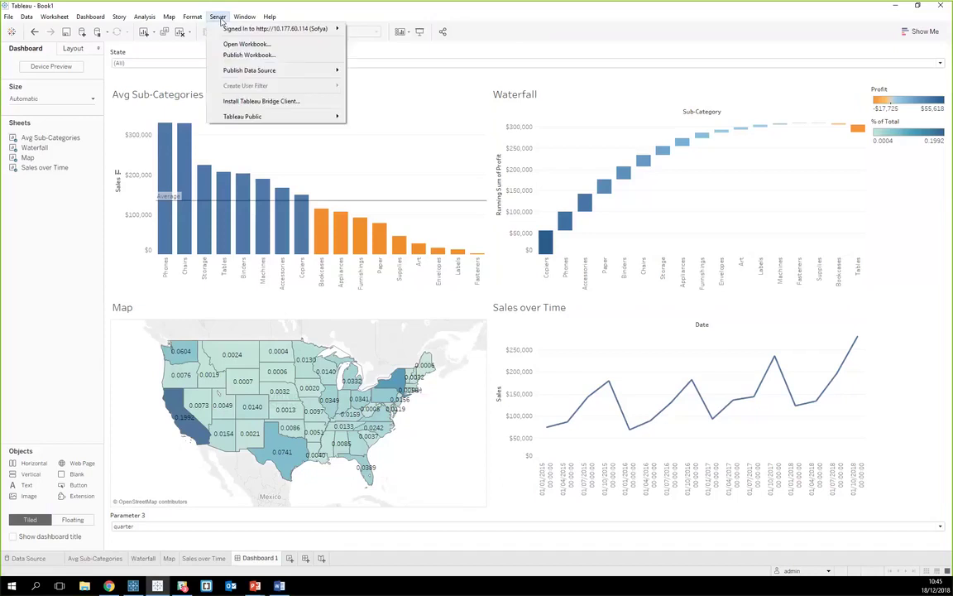
click(257, 56)
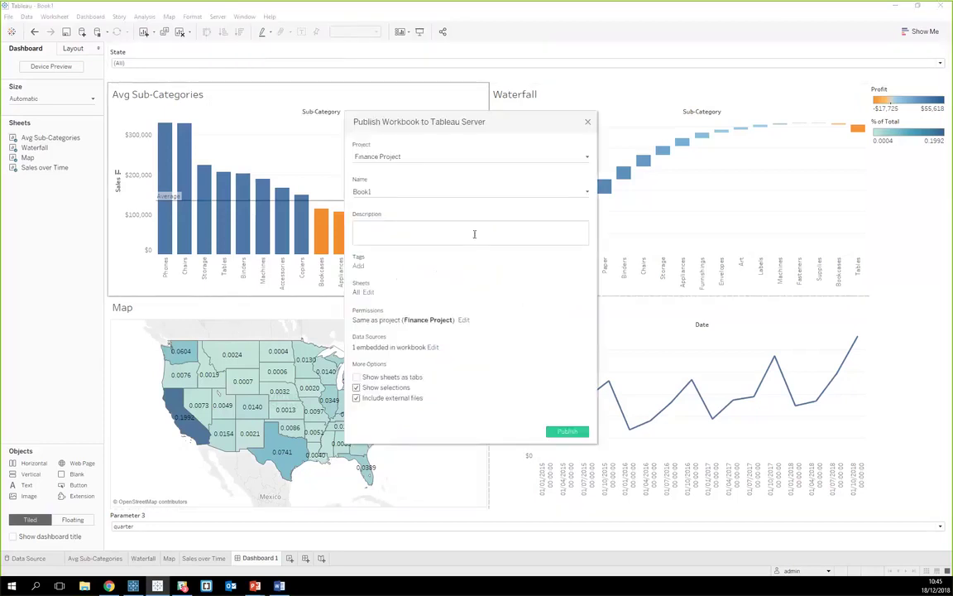
click(452, 158)
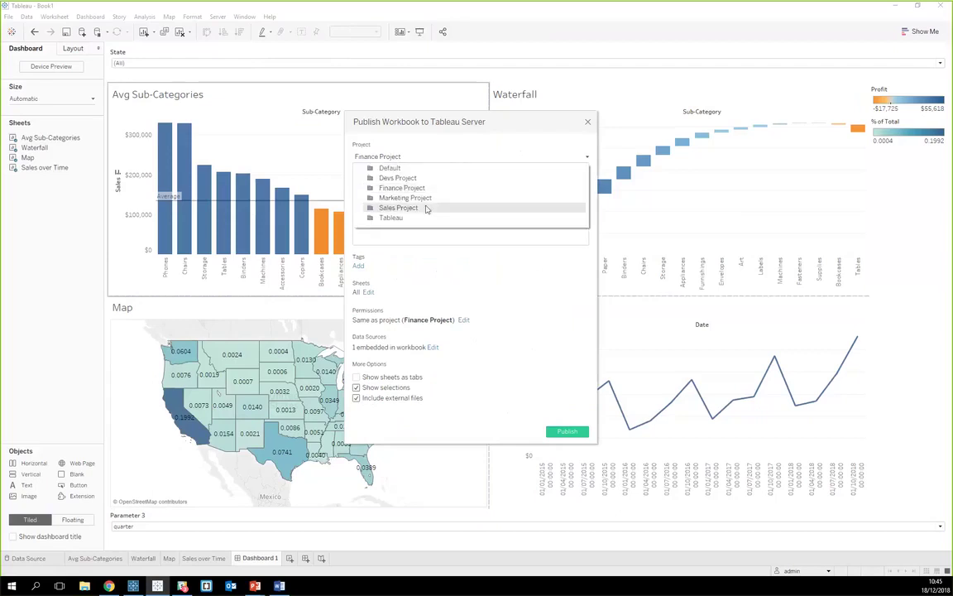
click(500, 373)
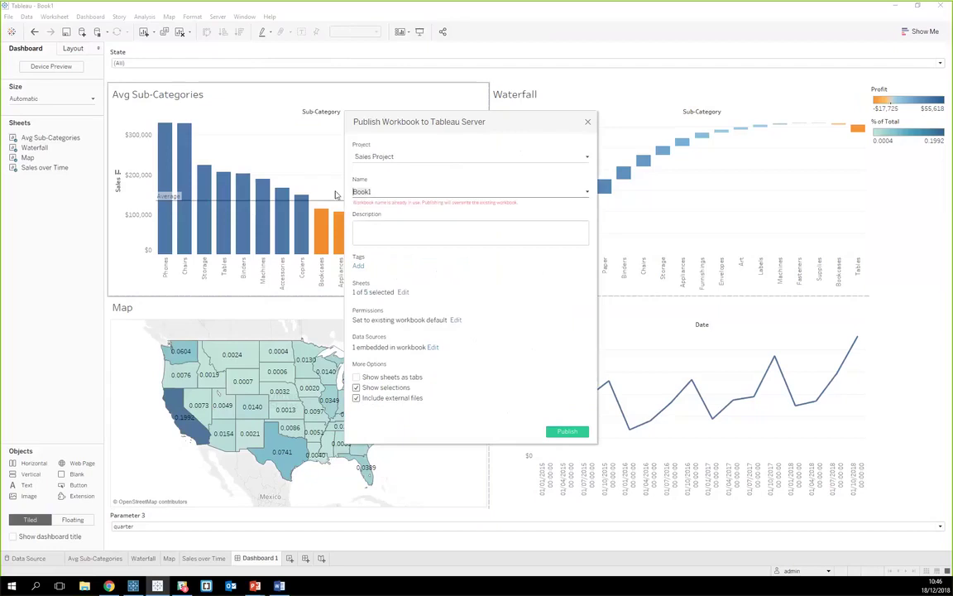
text(Dashboard1)
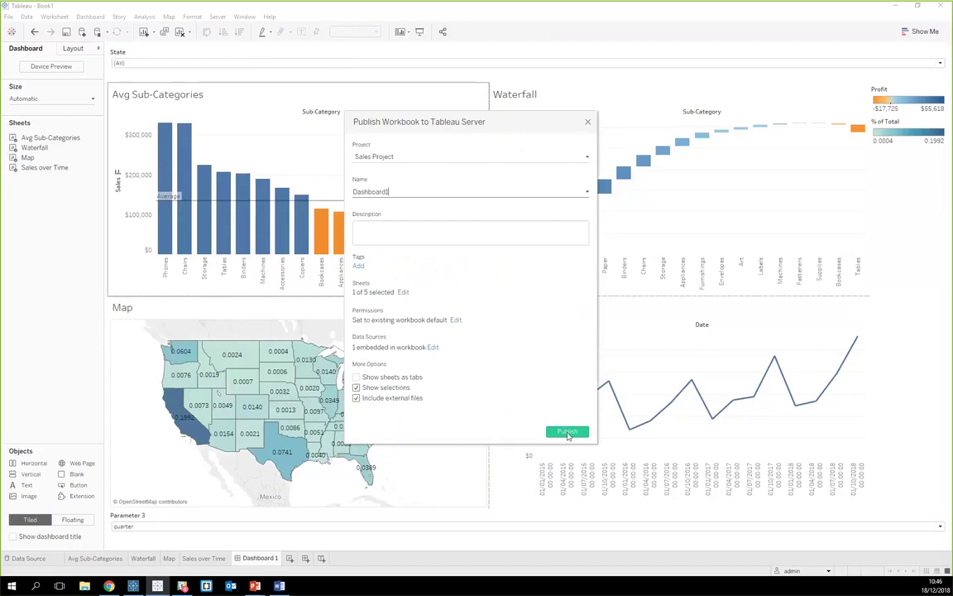
key(Return)
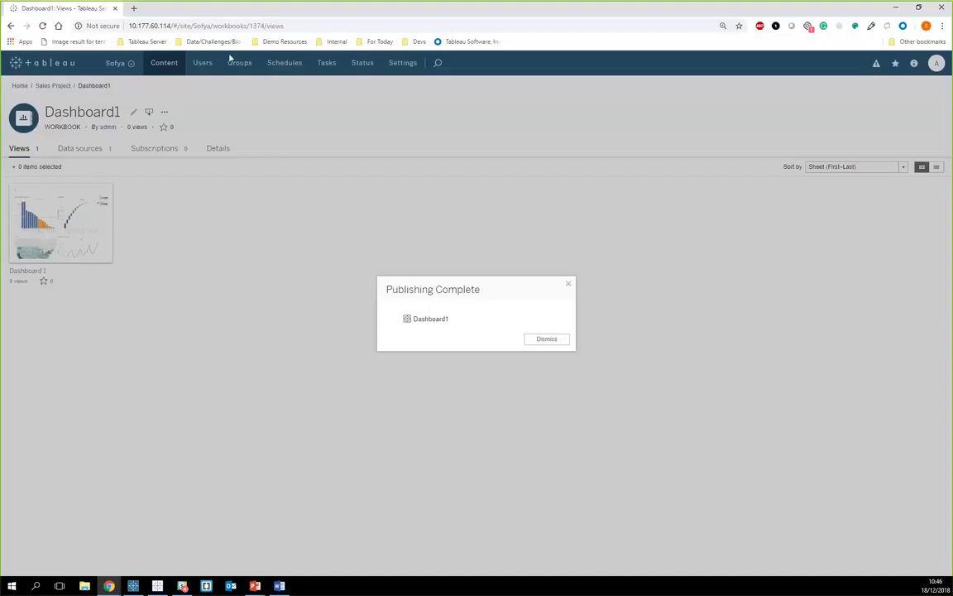
Step: Dismiss the publishing notice and open the published Dashboard 1 view in the browser
click(544, 341)
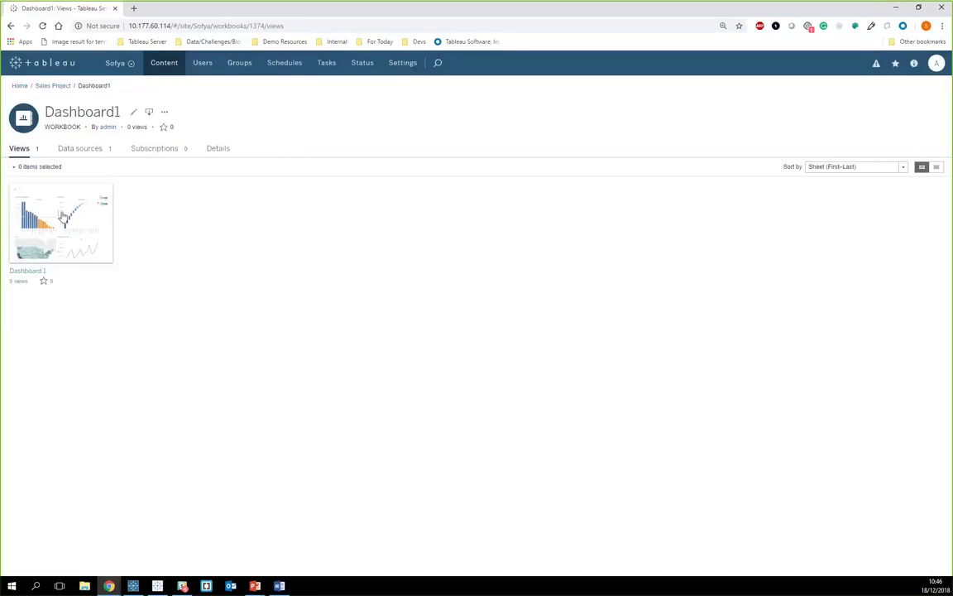
mouse_move(76, 223)
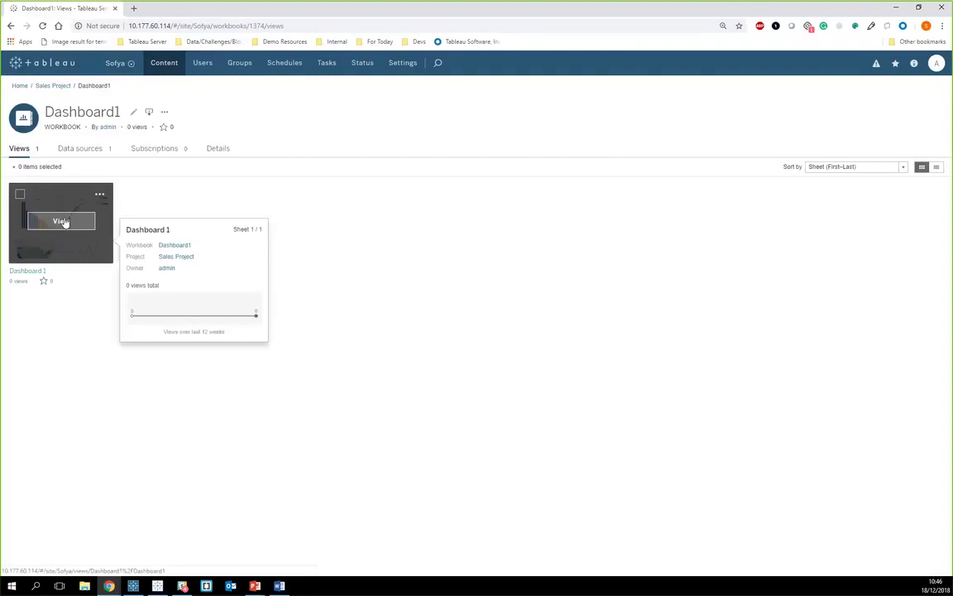
click(64, 222)
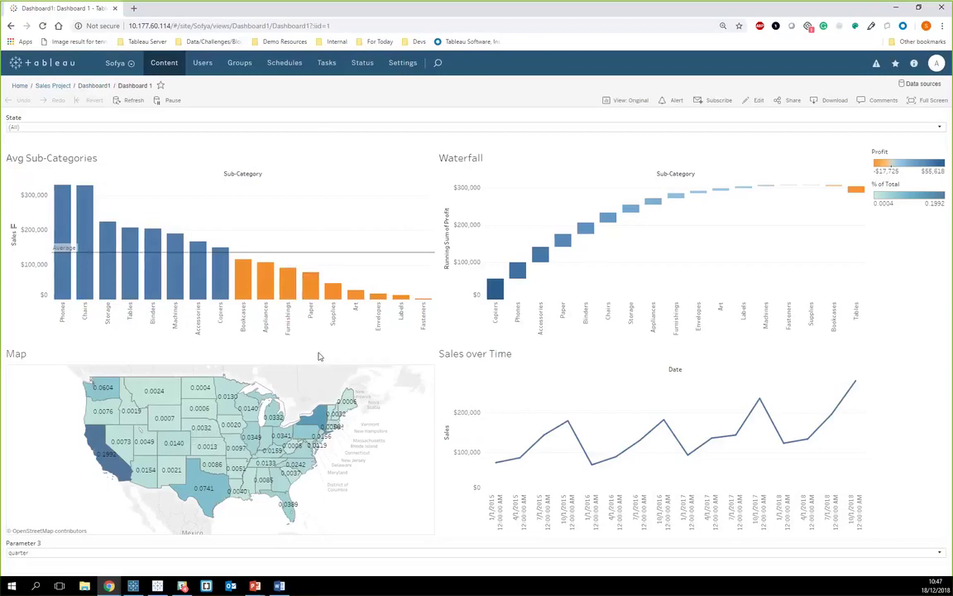
Step: Test the State filter on the published dashboard with Florida, then reset it to (All)
click(309, 128)
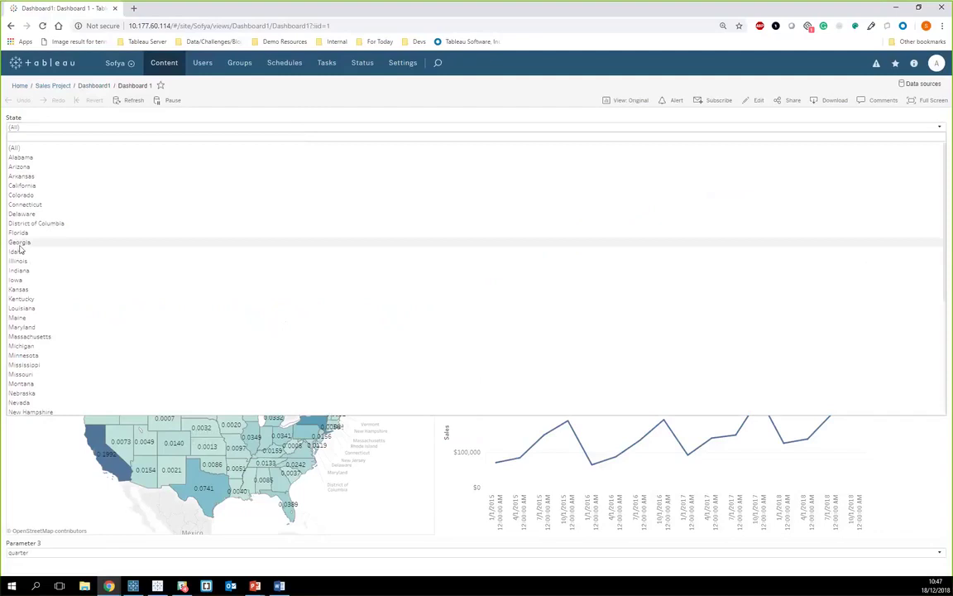
click(20, 233)
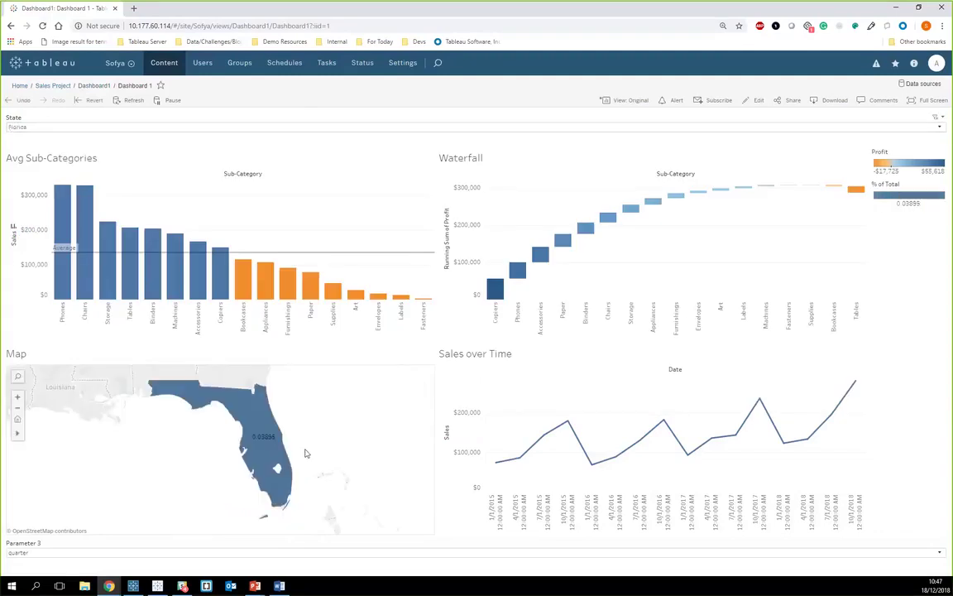
click(276, 129)
click(234, 156)
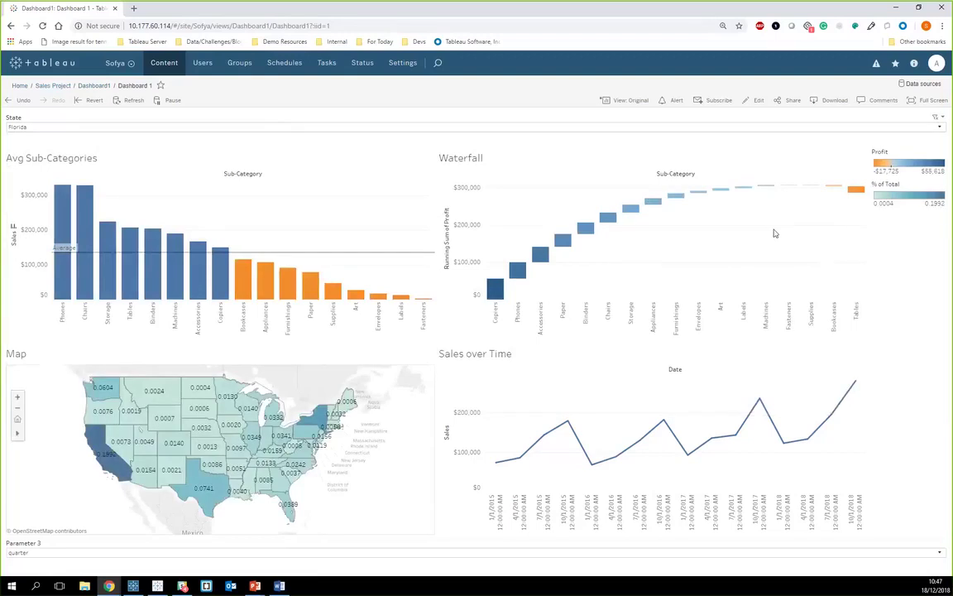
Step: Test the Waterfall filter with the Tables bar, clear the selection, and set Parameter 3 to month
click(854, 191)
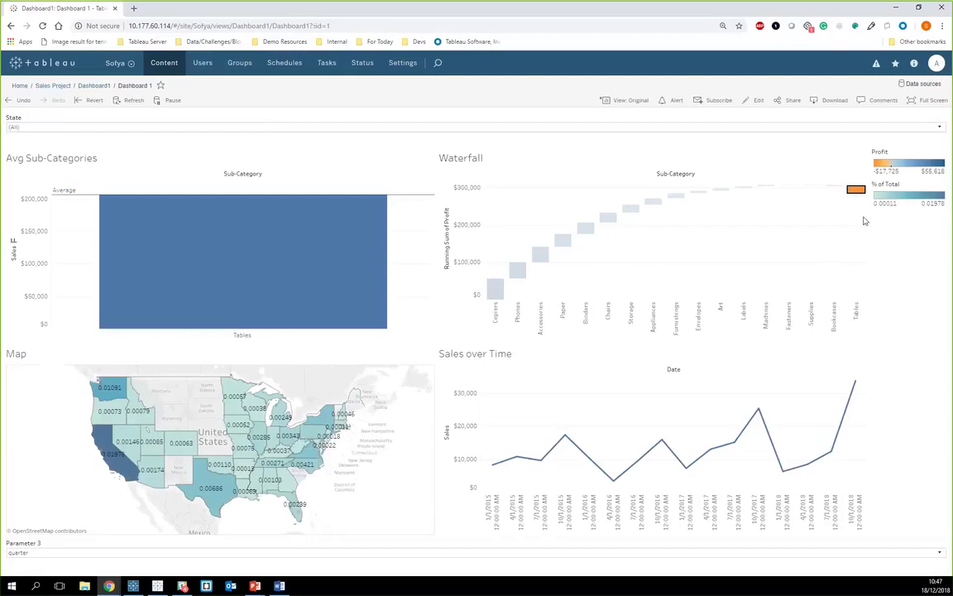
click(856, 191)
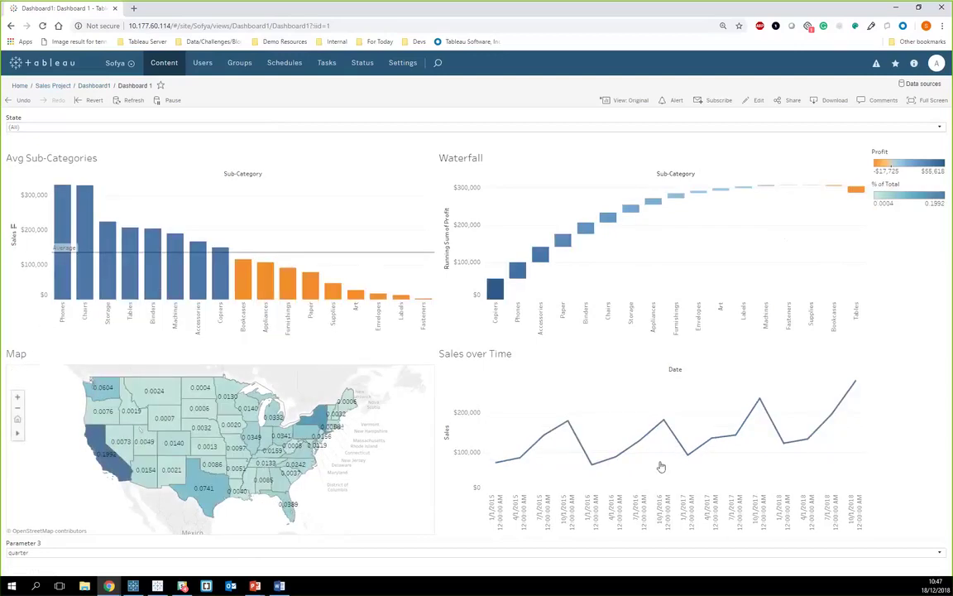
click(653, 552)
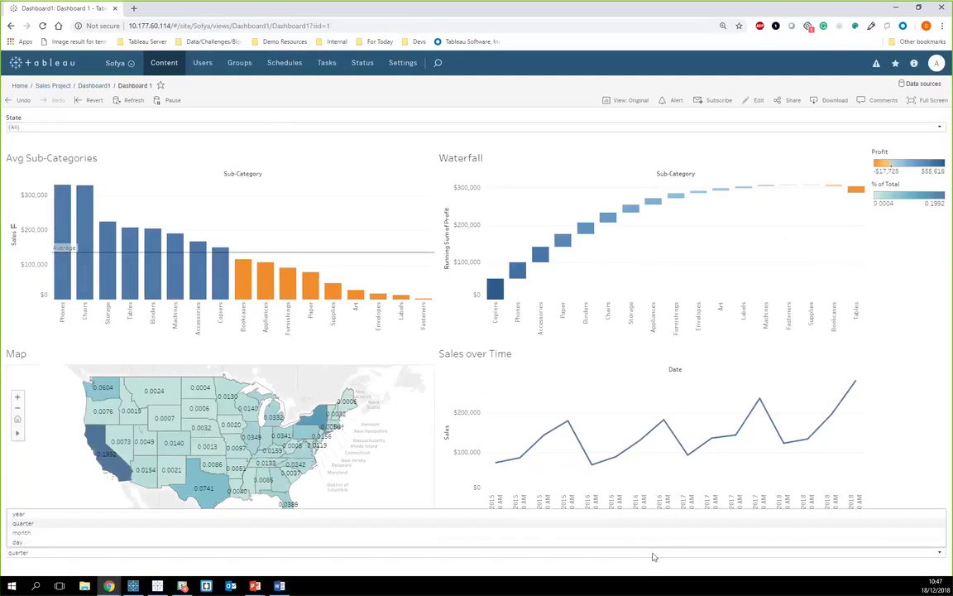
click(511, 535)
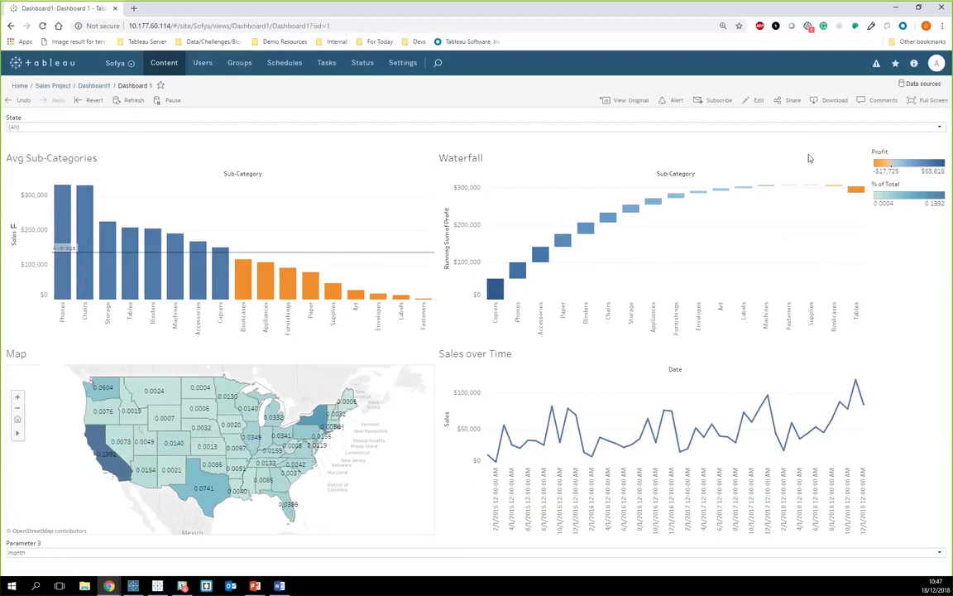
Step: Try out web editing by placing Sales on the rows of a new worksheet, then leave without saving the changes
click(760, 104)
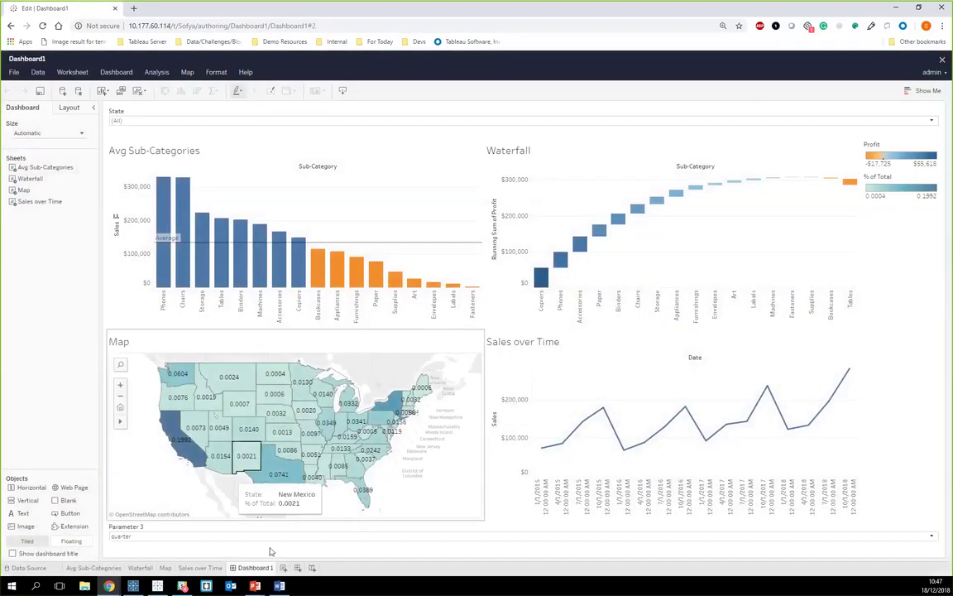
click(284, 570)
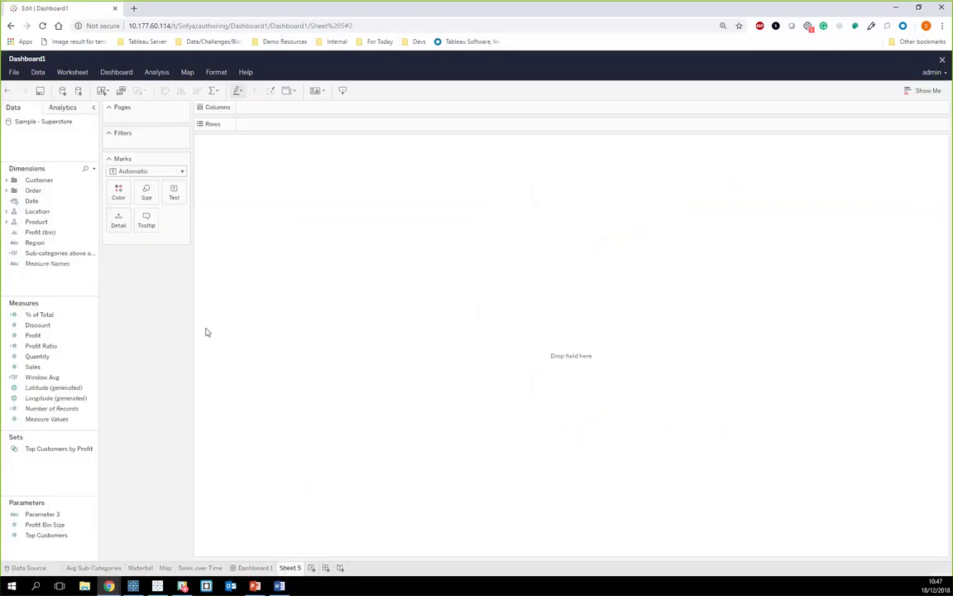
click(6, 190)
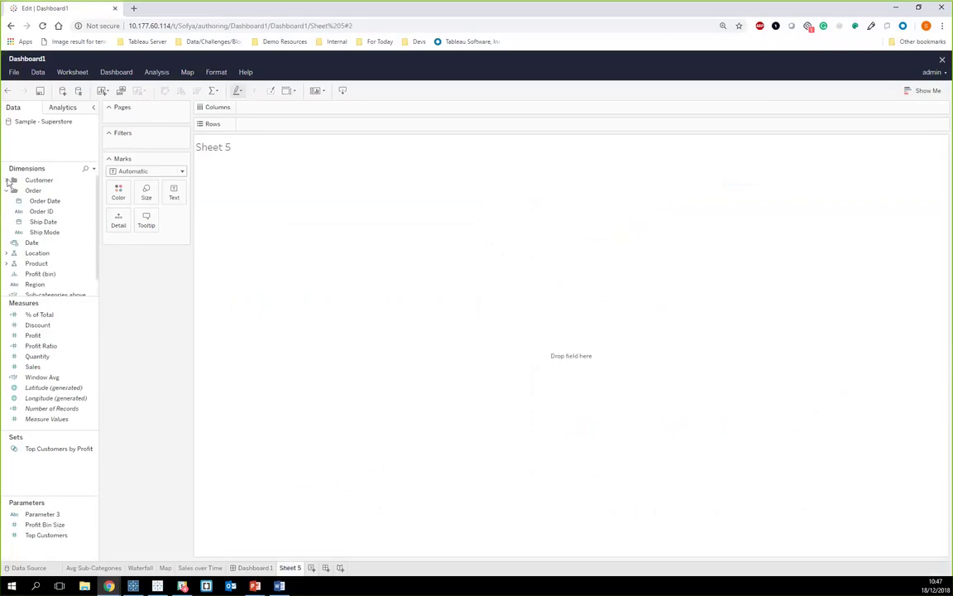
click(6, 180)
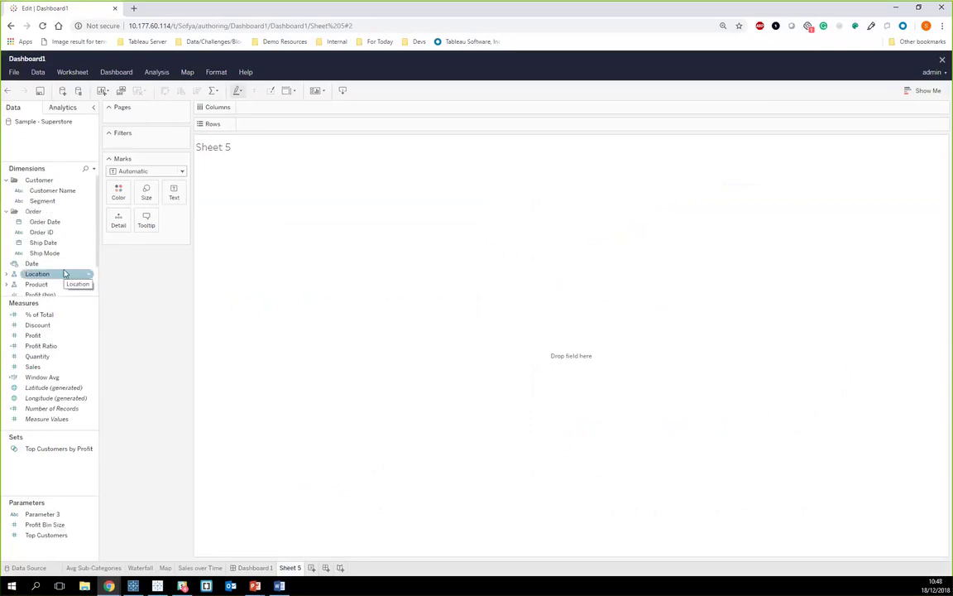
click(53, 366)
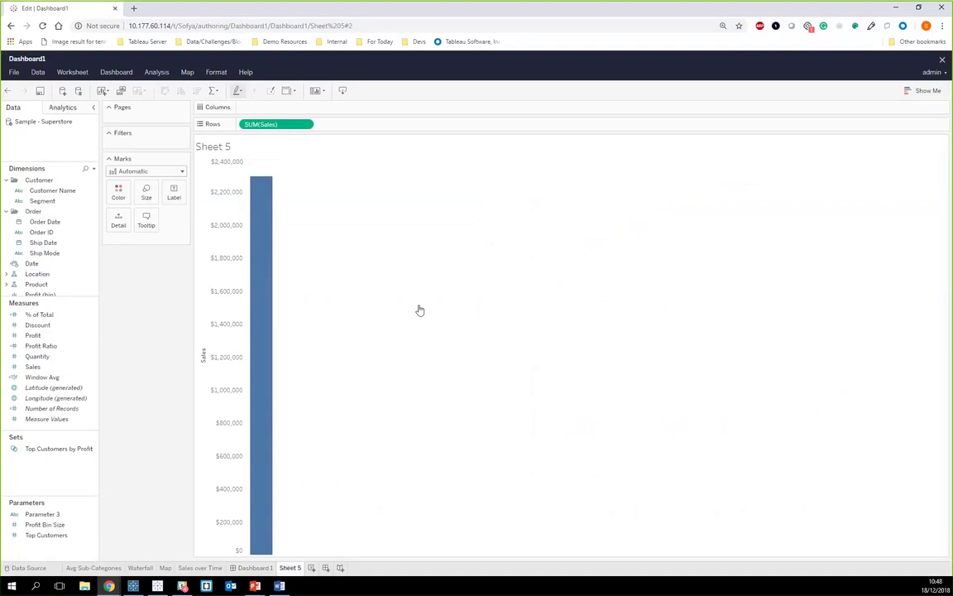
click(943, 61)
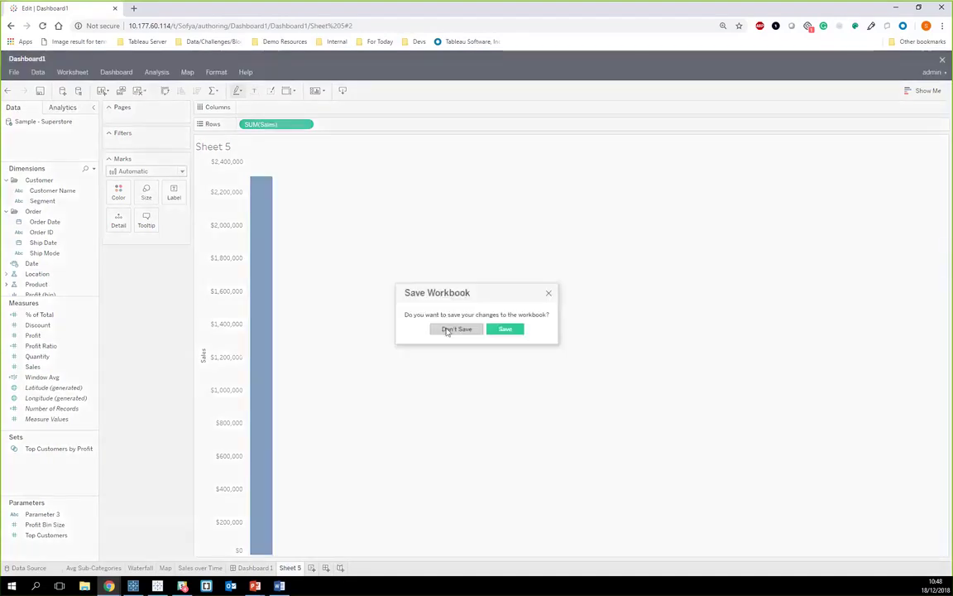
click(447, 329)
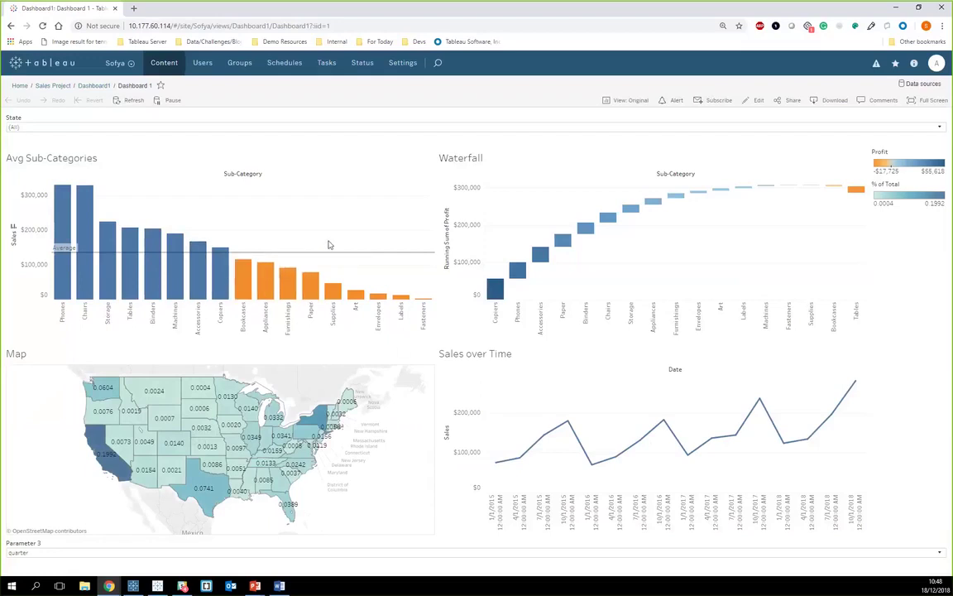
Step: Review the alert options for the Avg Sub-Categories Sales axis and the dashboard's subscription options, closing both without creating anything
click(42, 261)
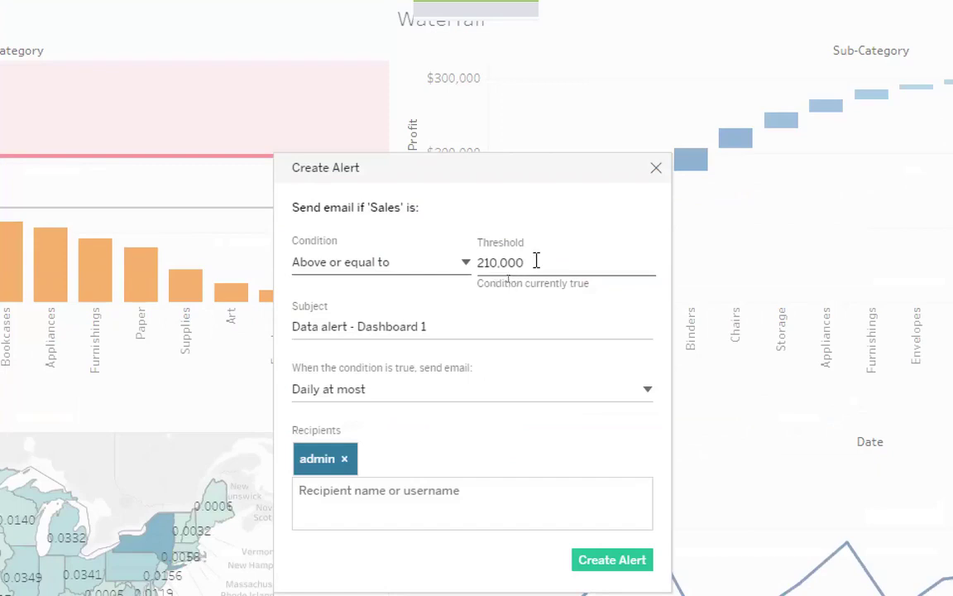
click(431, 384)
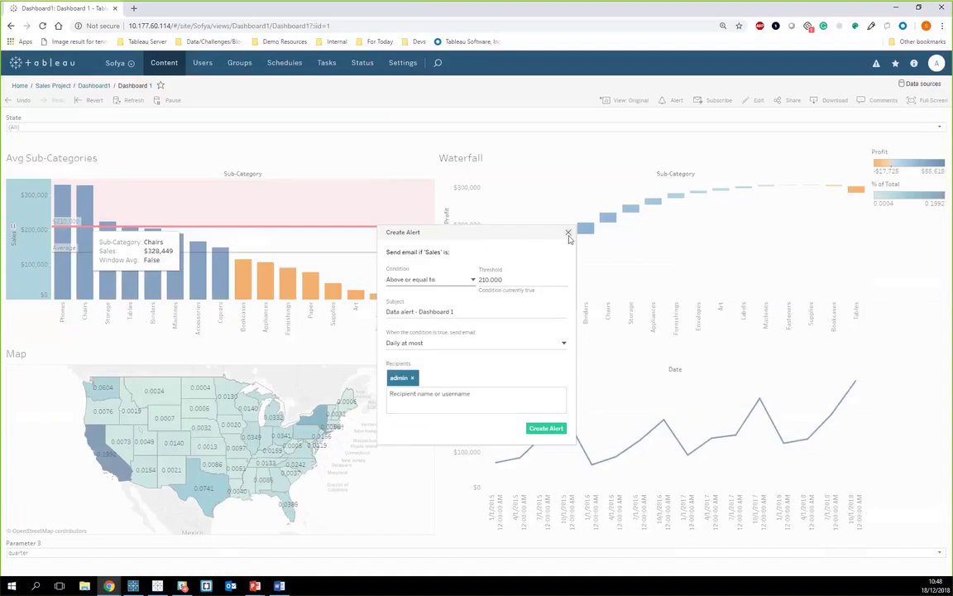
click(568, 233)
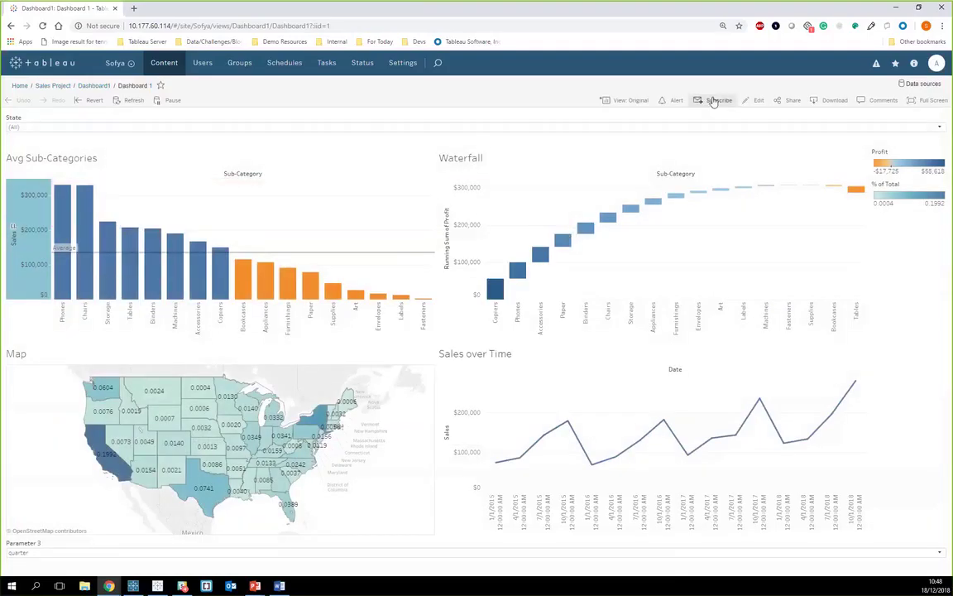
click(714, 101)
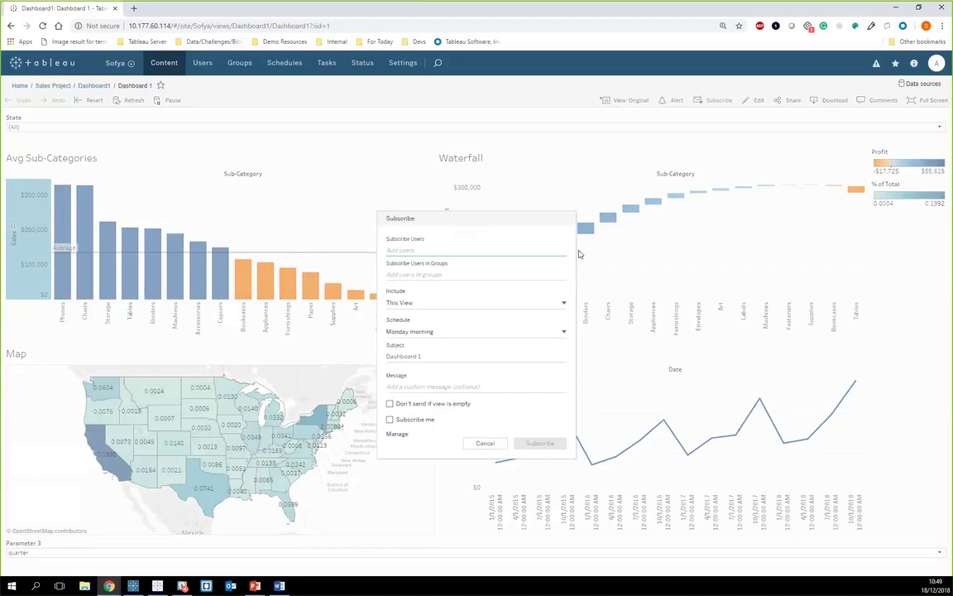
click(485, 444)
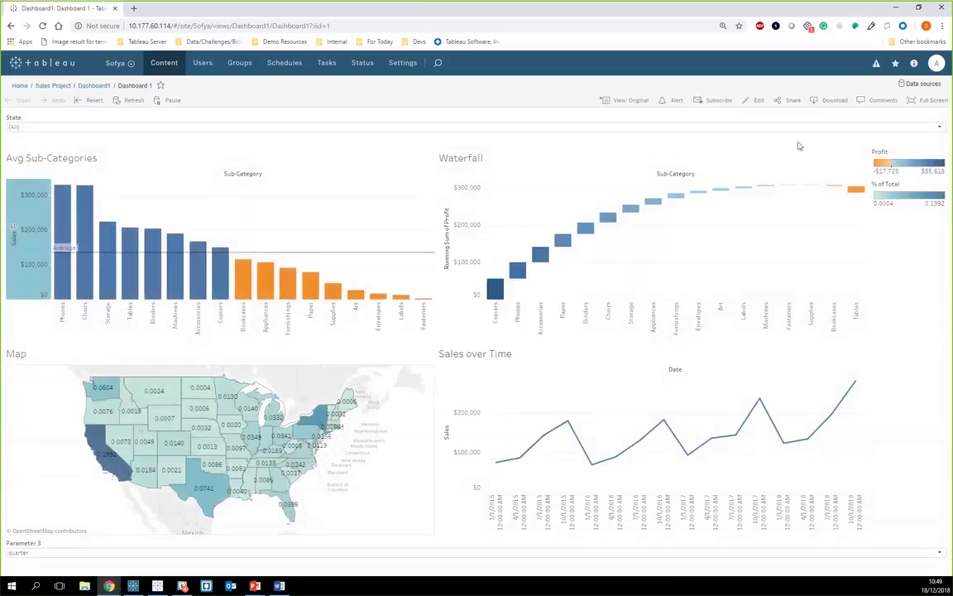
Step: Examine the dashboard's sharing link and embed code, then close the sharing options
click(791, 100)
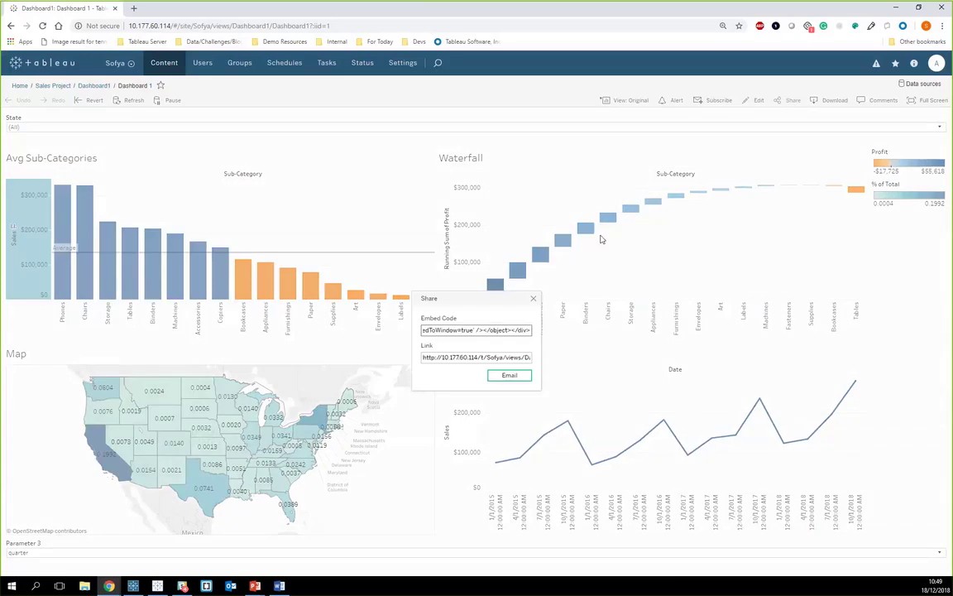
click(478, 358)
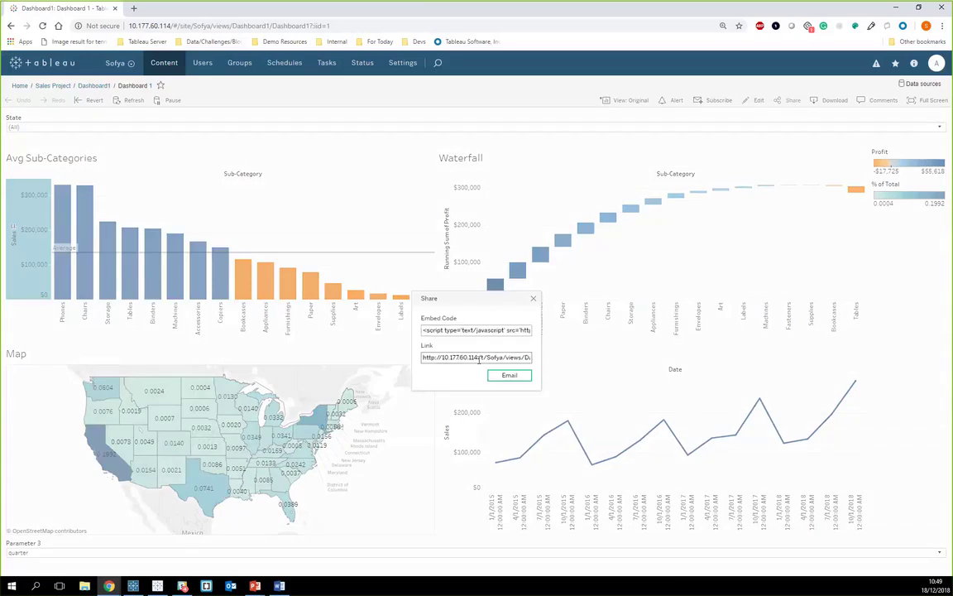
click(460, 330)
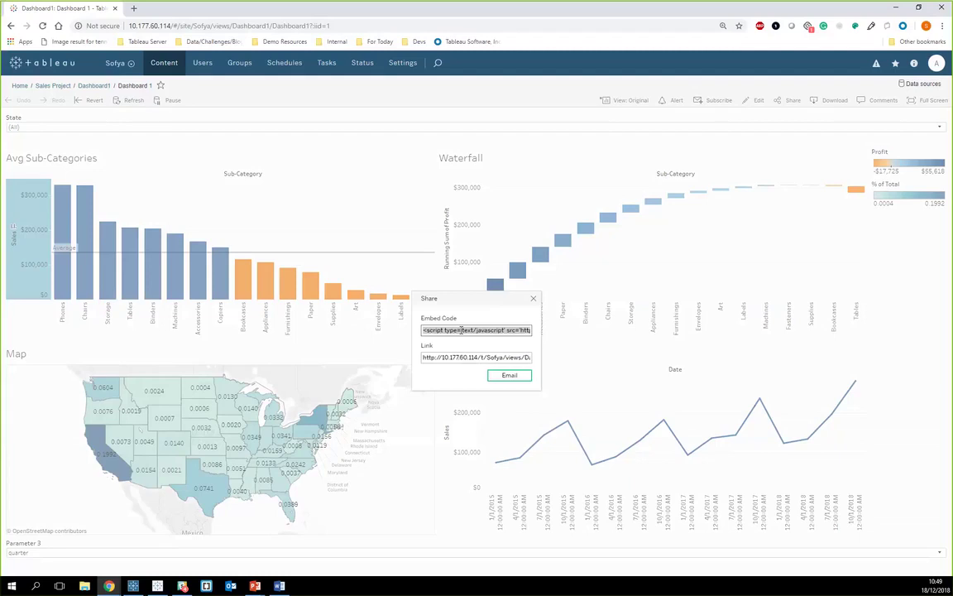
click(534, 300)
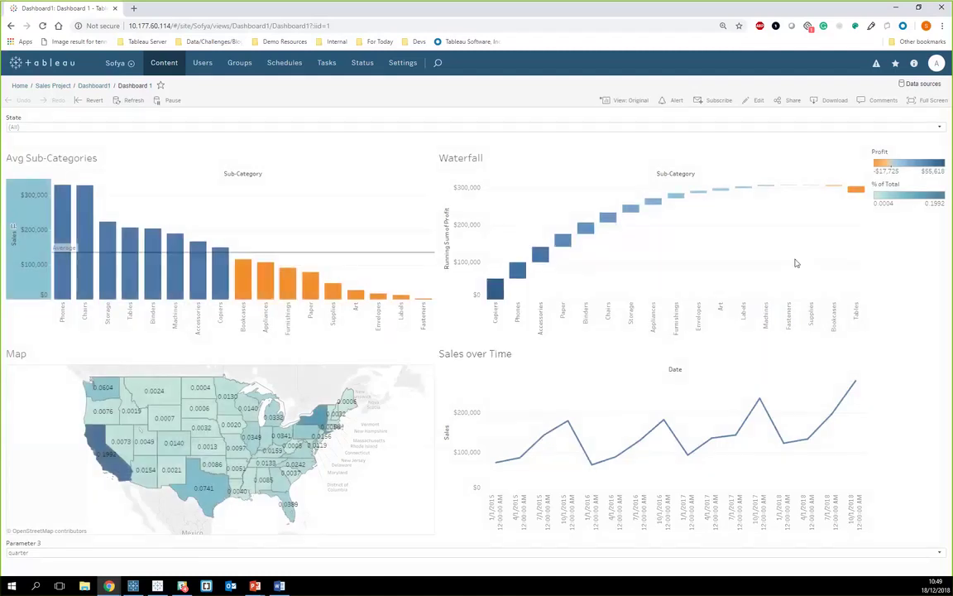
Step: Review the dashboard's download file formats and cancel without downloading anything
click(831, 100)
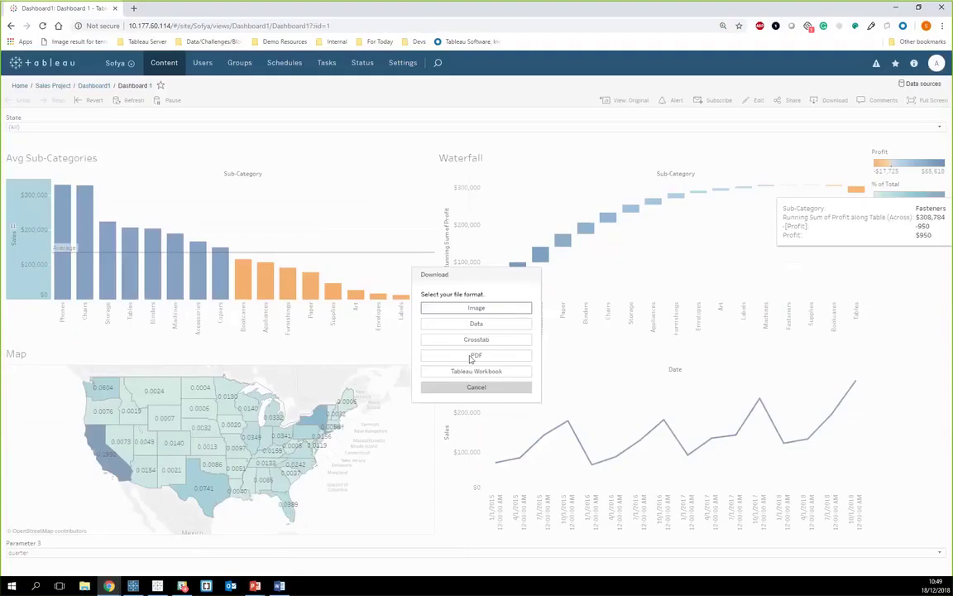
click(476, 388)
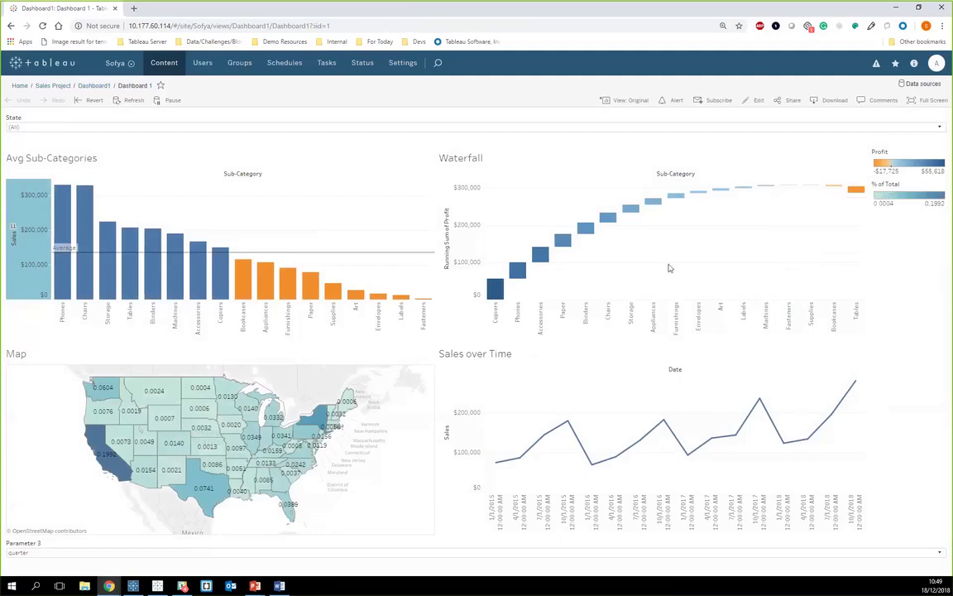
Step: Select Texas on the map and post the comment "tables are not selling" with a snapshot of the dashboard attached
click(882, 106)
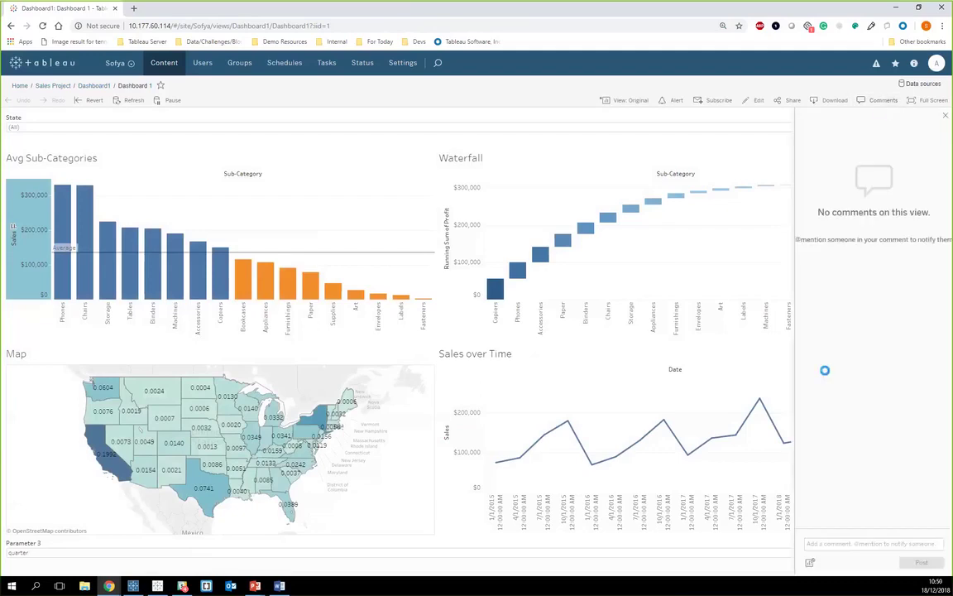
click(172, 488)
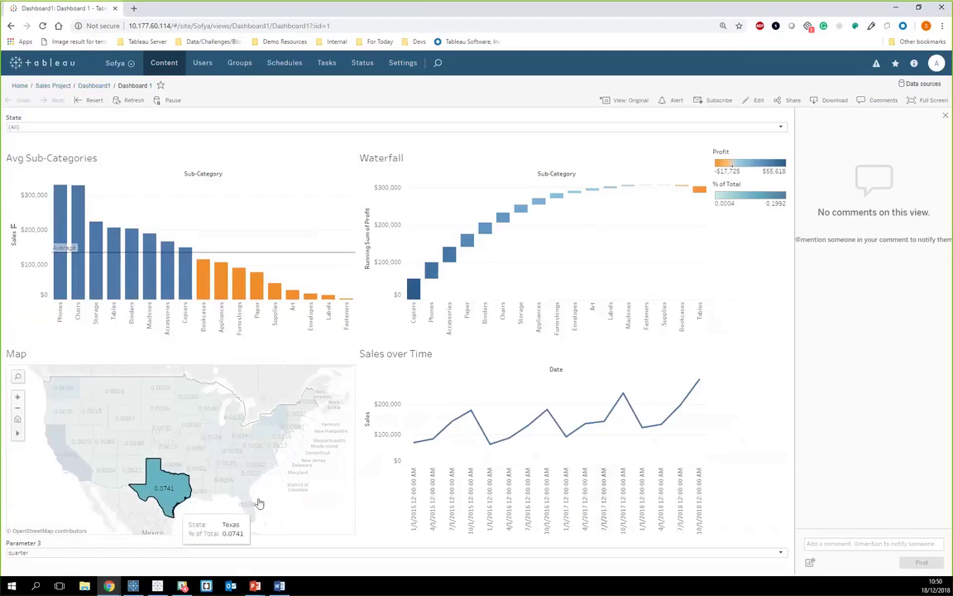
click(810, 563)
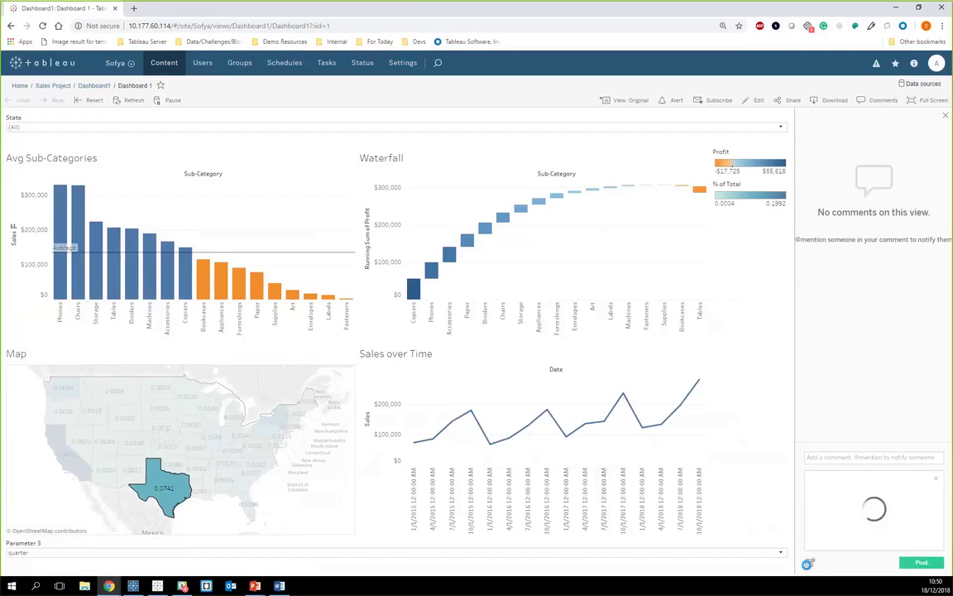
click(835, 457)
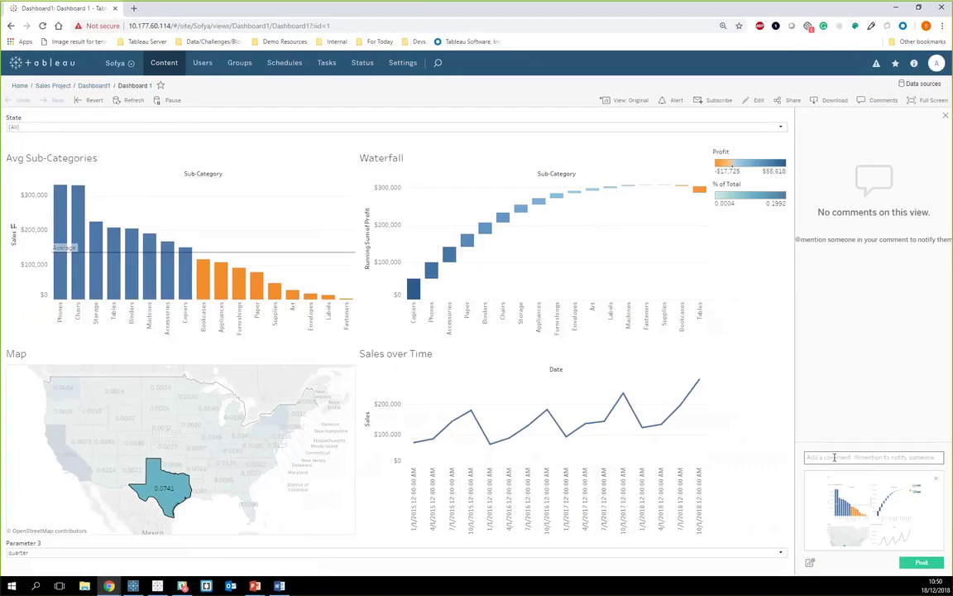
text(tables are nor)
key(BackSpace)
text(t selling)
key(Return)
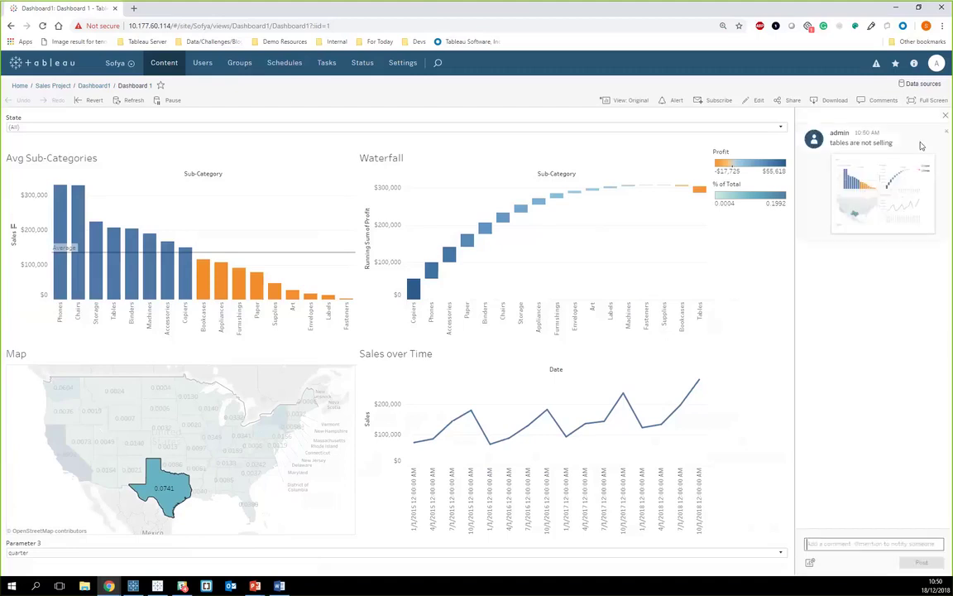
mouse_move(840, 171)
Step: Look through the site's projects, users, groups, schedules and extract refresh tasks
click(161, 70)
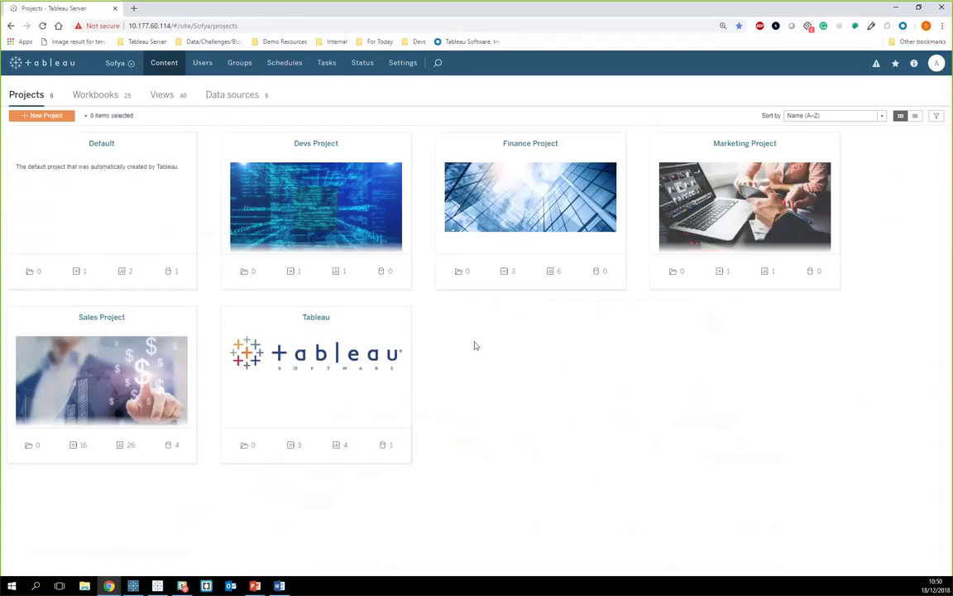
click(203, 64)
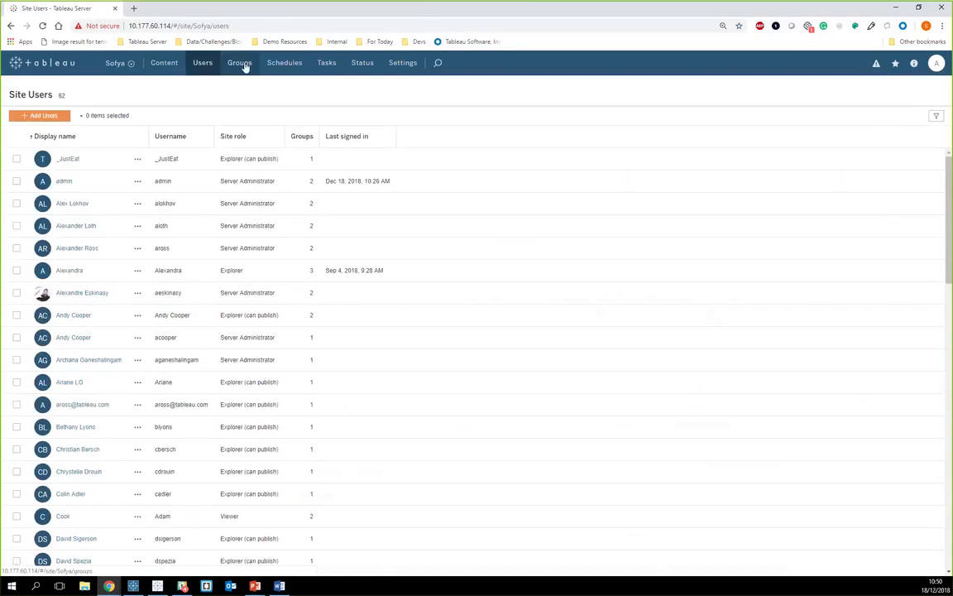
click(240, 63)
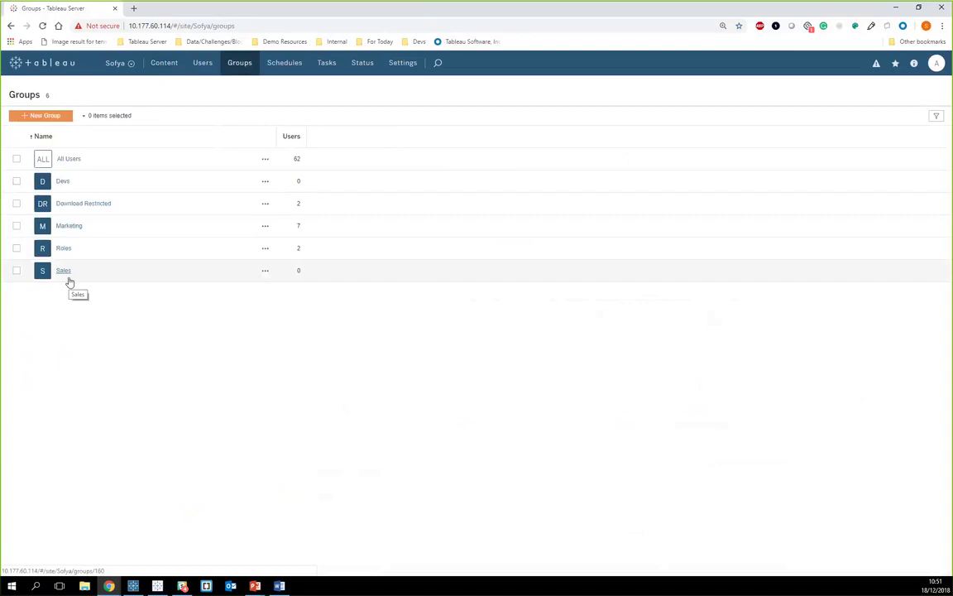
click(291, 74)
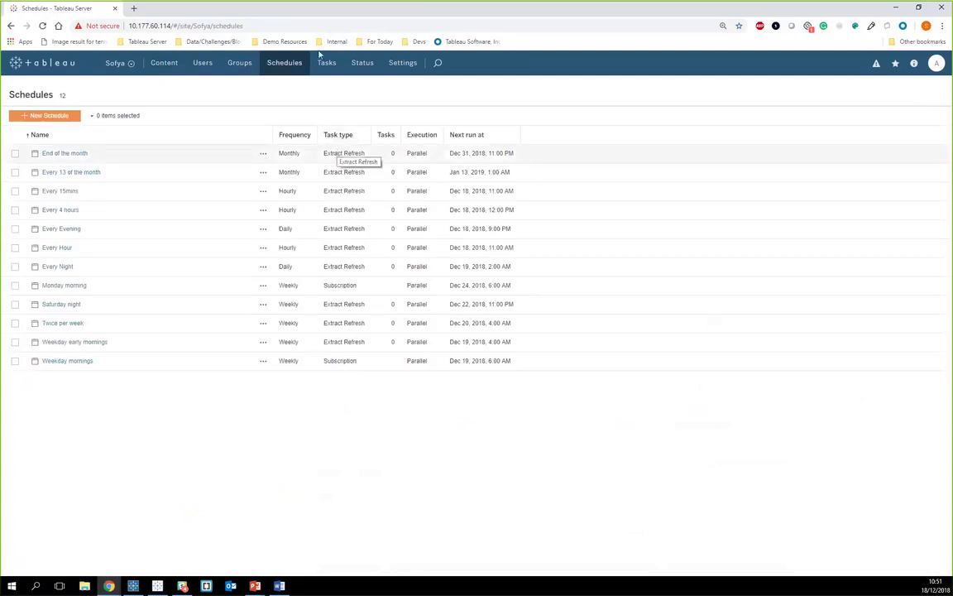
click(325, 64)
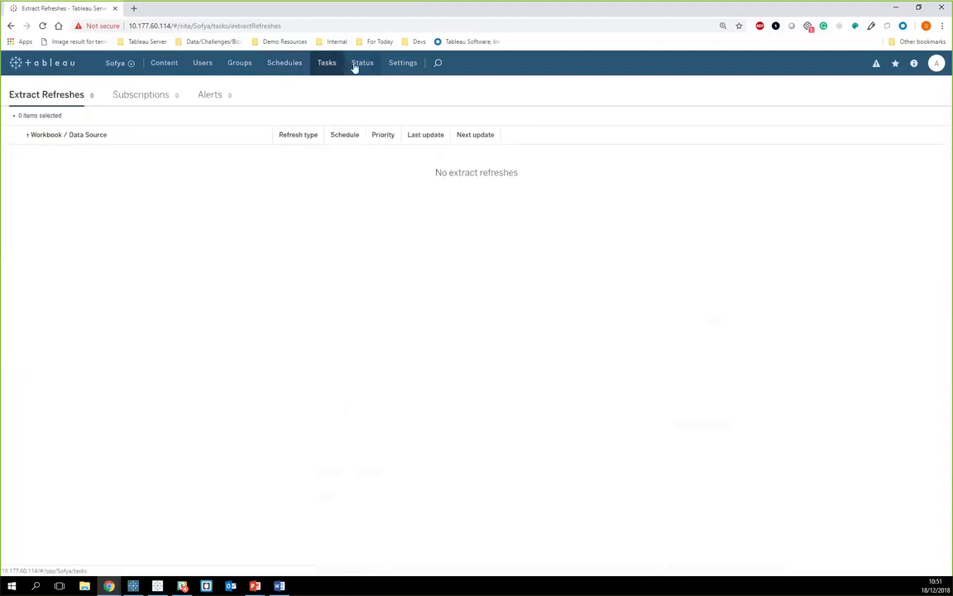
Step: Open the Traffic to Views analysis from the site status and set its time range to the last 70 days
click(356, 66)
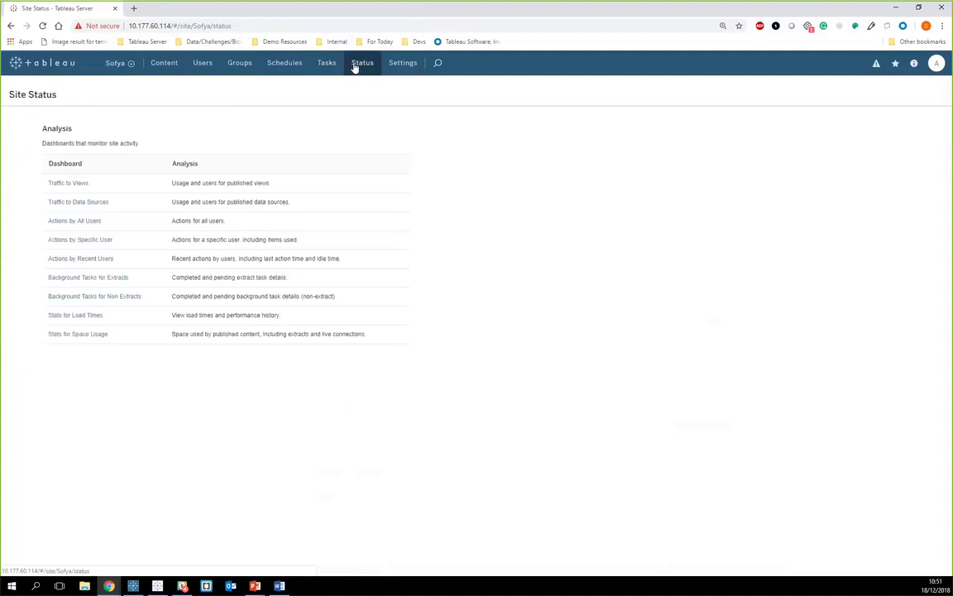
click(80, 185)
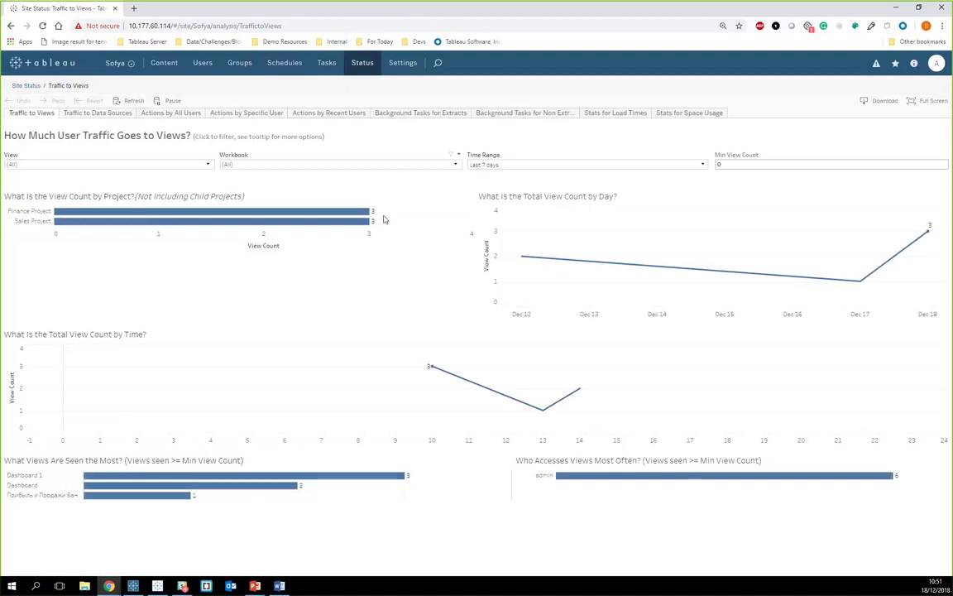
mouse_move(356, 212)
click(702, 166)
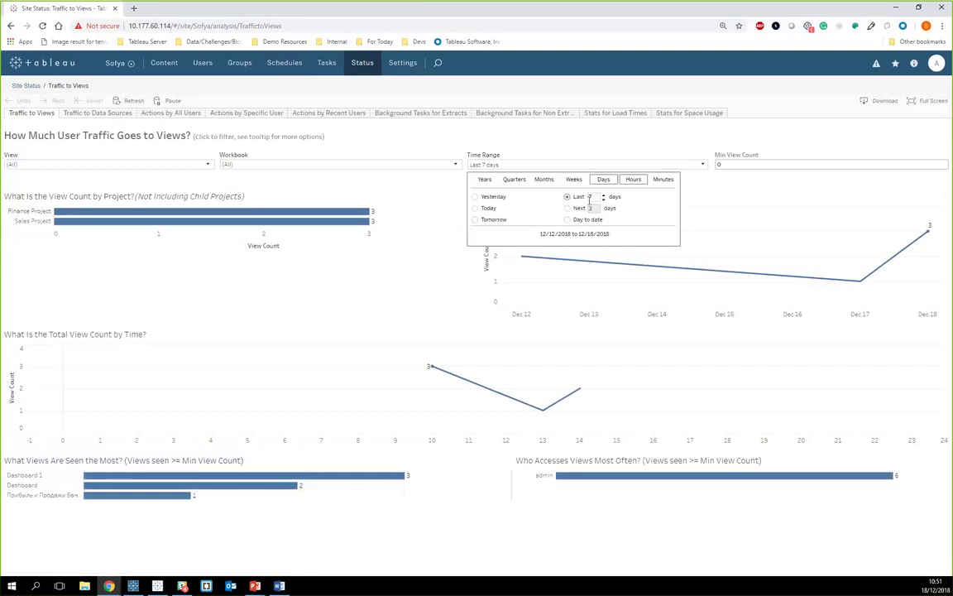
text(0)
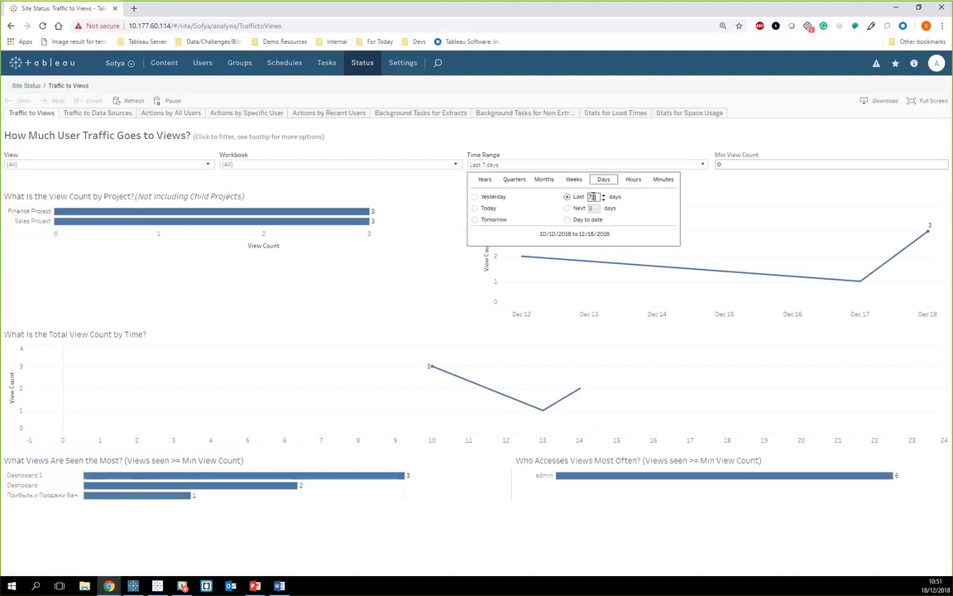
key(Return)
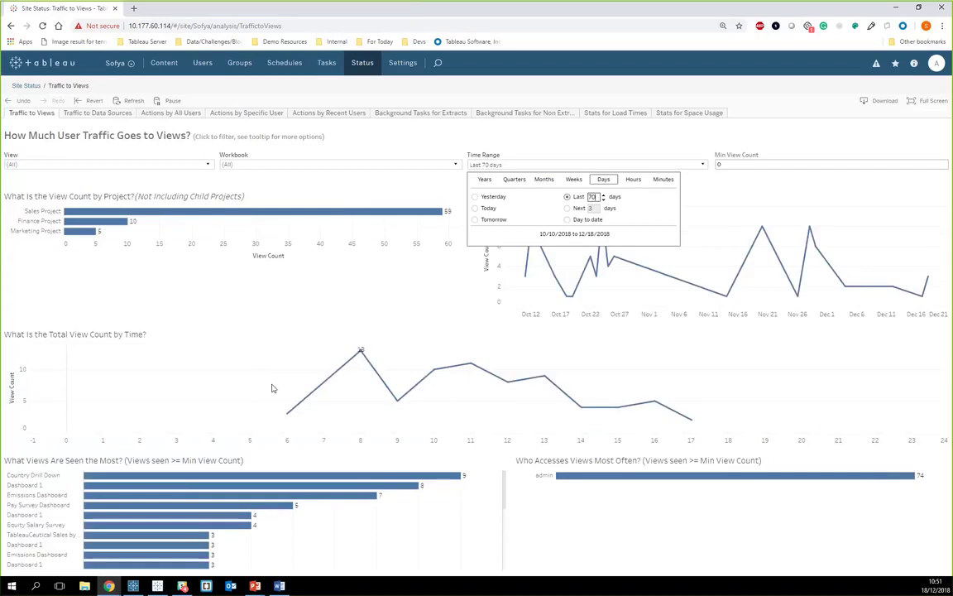
click(297, 305)
Step: Examine which users access views most often and browse the list of most seen views
mouse_move(663, 478)
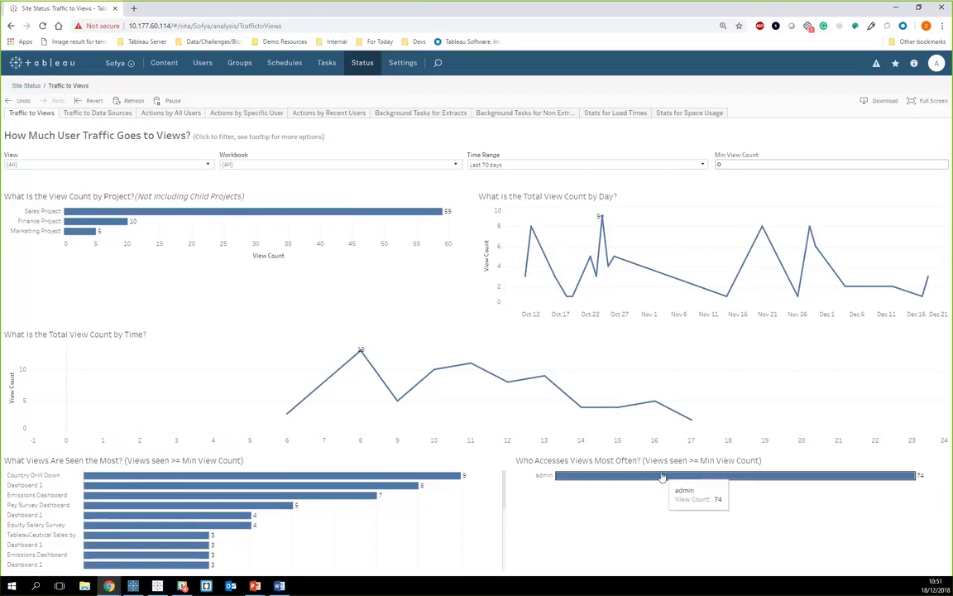
mouse_move(190, 505)
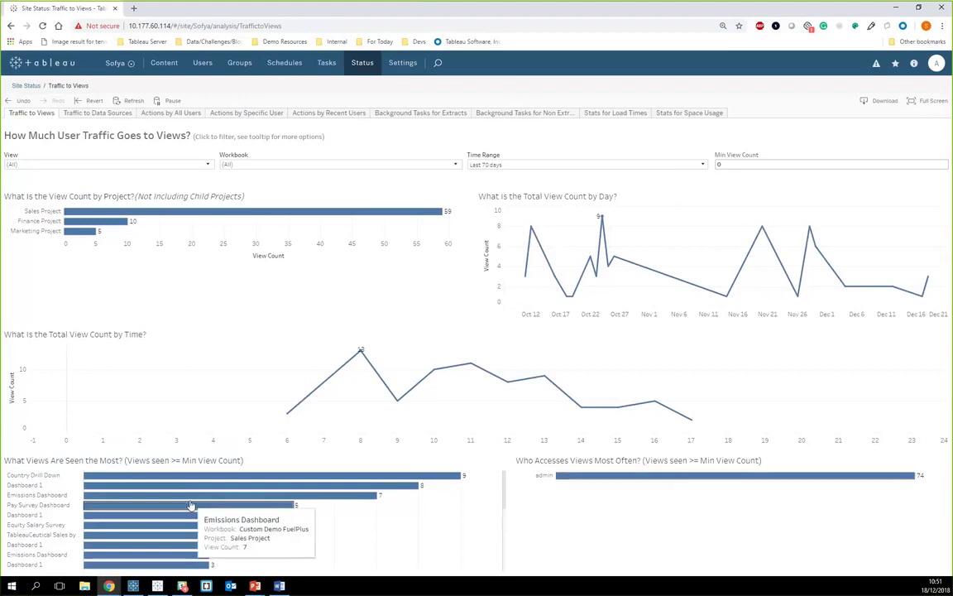
scroll(190, 505, down, 5)
scroll(190, 548, up, 5)
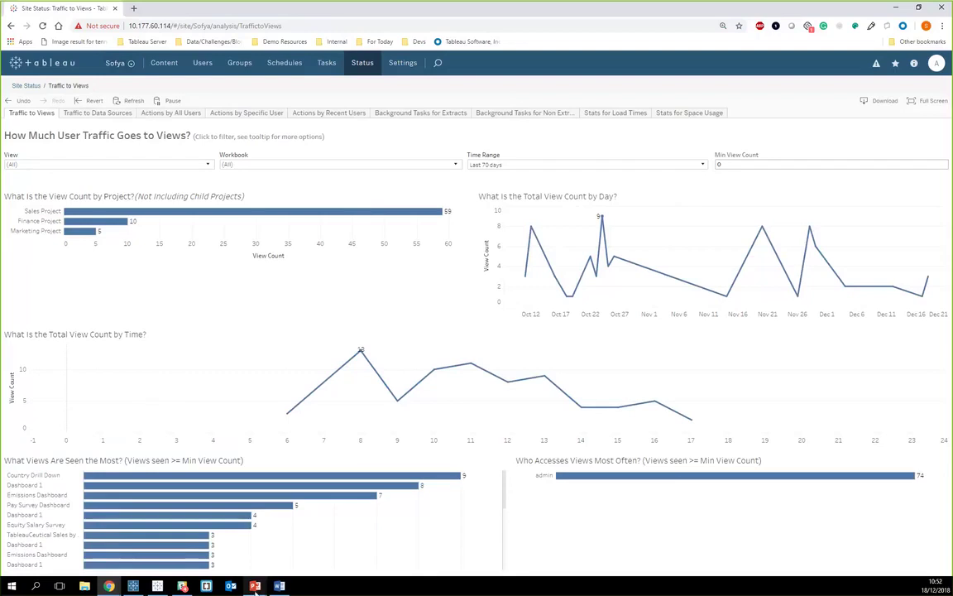
Step: Switch to the PowerPoint presentation showing the Q&A slide
mouse_move(256, 586)
click(246, 551)
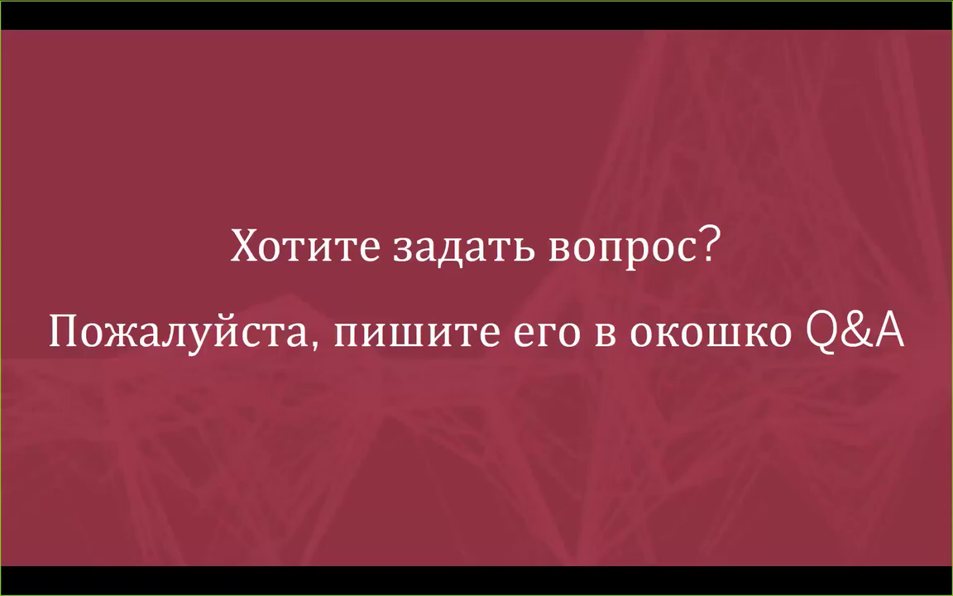